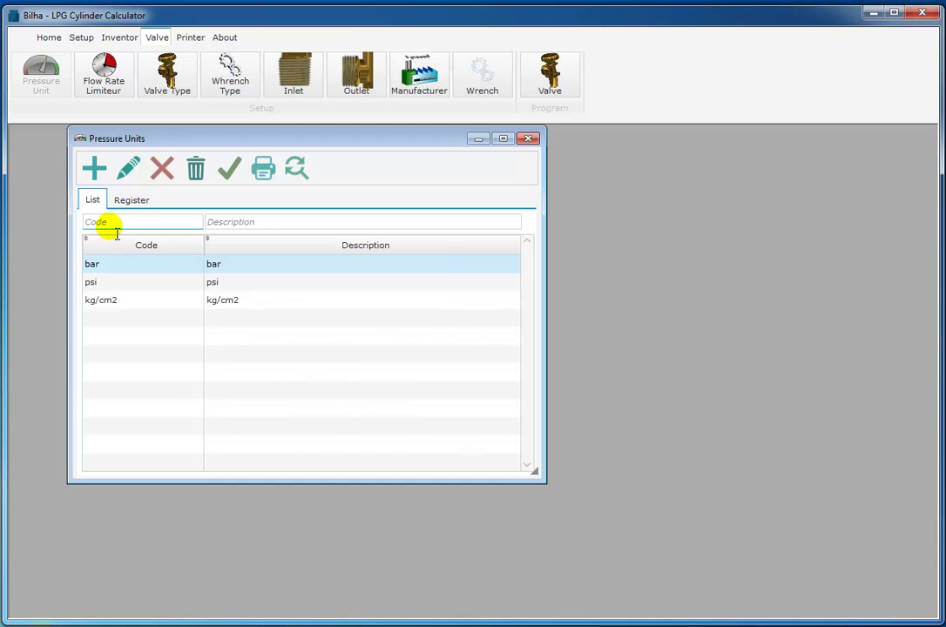
# Step: Review the register records of the bar, psi and kg/cm2 pressure units, and close the Pressure Units window
pyautogui.click(131, 201)
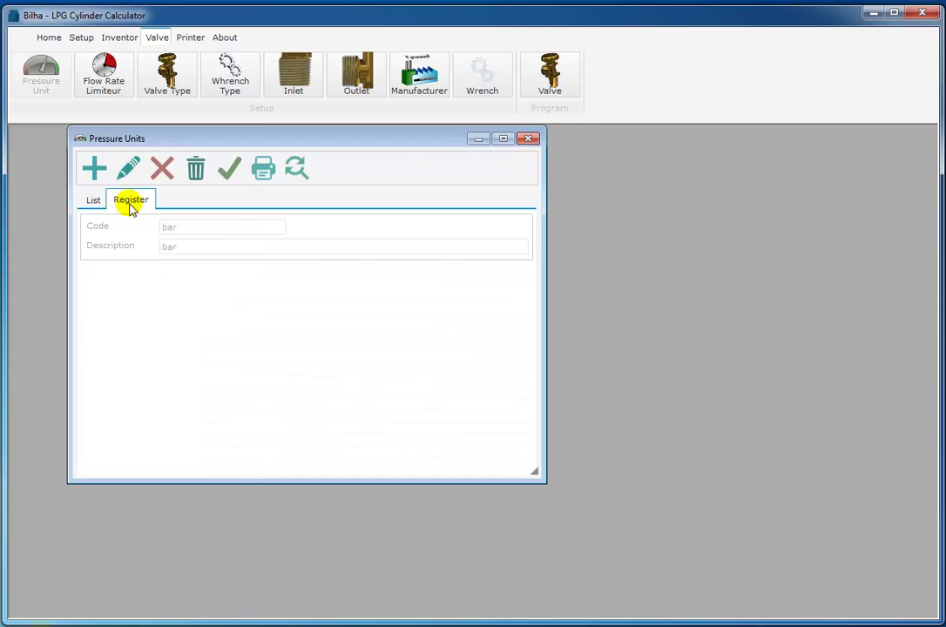
pyautogui.click(94, 202)
pyautogui.click(126, 286)
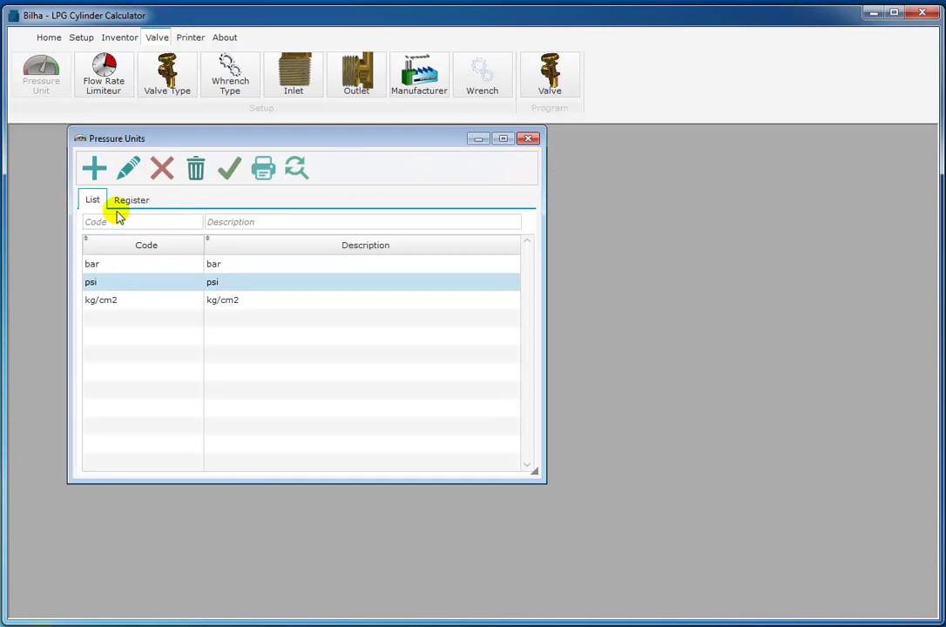
pyautogui.click(129, 202)
pyautogui.click(93, 202)
pyautogui.click(127, 301)
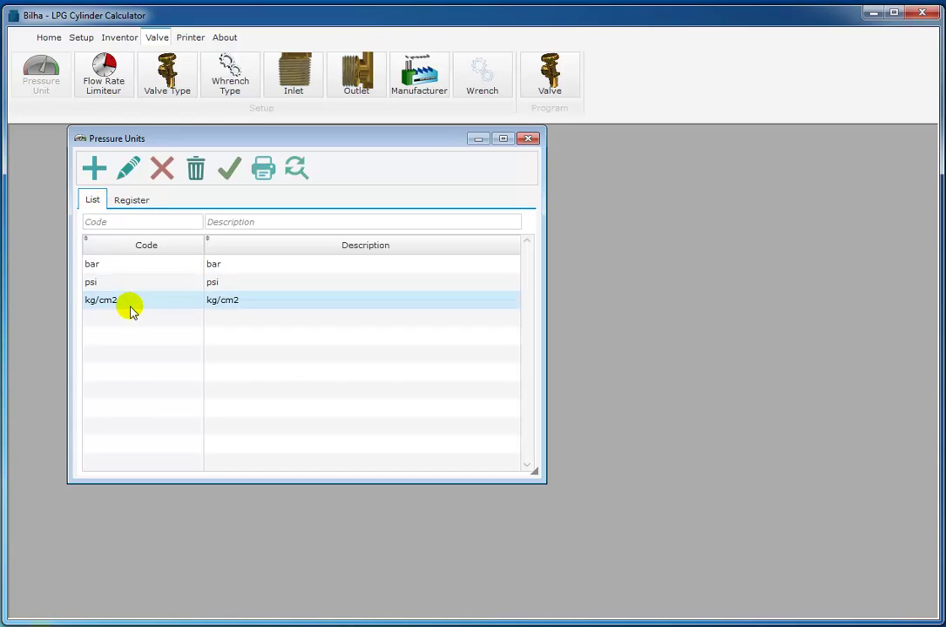
pyautogui.click(127, 201)
pyautogui.click(93, 202)
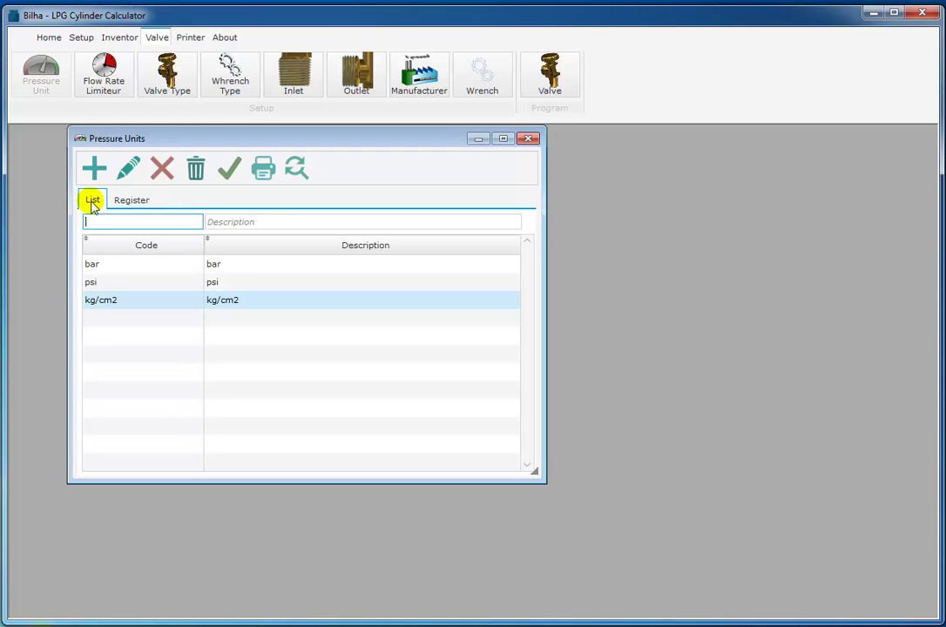
pyautogui.click(529, 139)
# Step: Open the flow rate limiter list, go through its entries, view the Butane register record and close the window
pyautogui.click(112, 92)
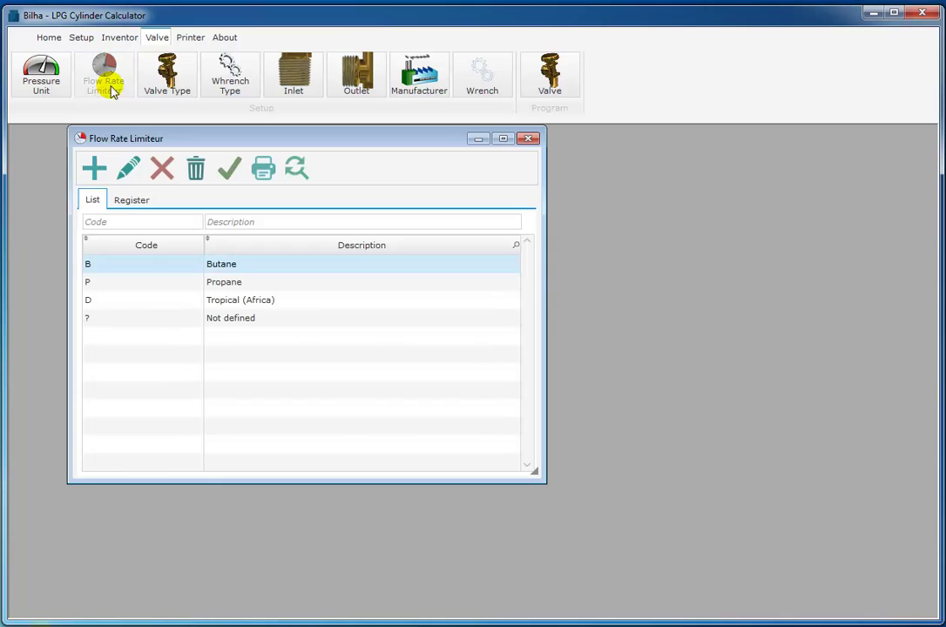
pyautogui.click(144, 281)
pyautogui.click(145, 300)
pyautogui.click(143, 319)
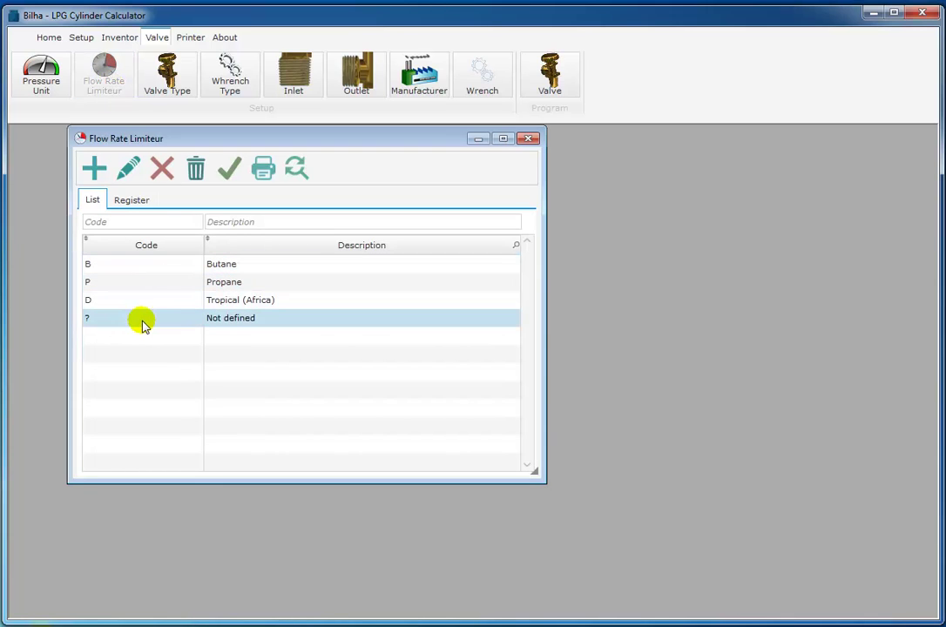
pyautogui.click(141, 300)
pyautogui.click(143, 282)
pyautogui.click(144, 263)
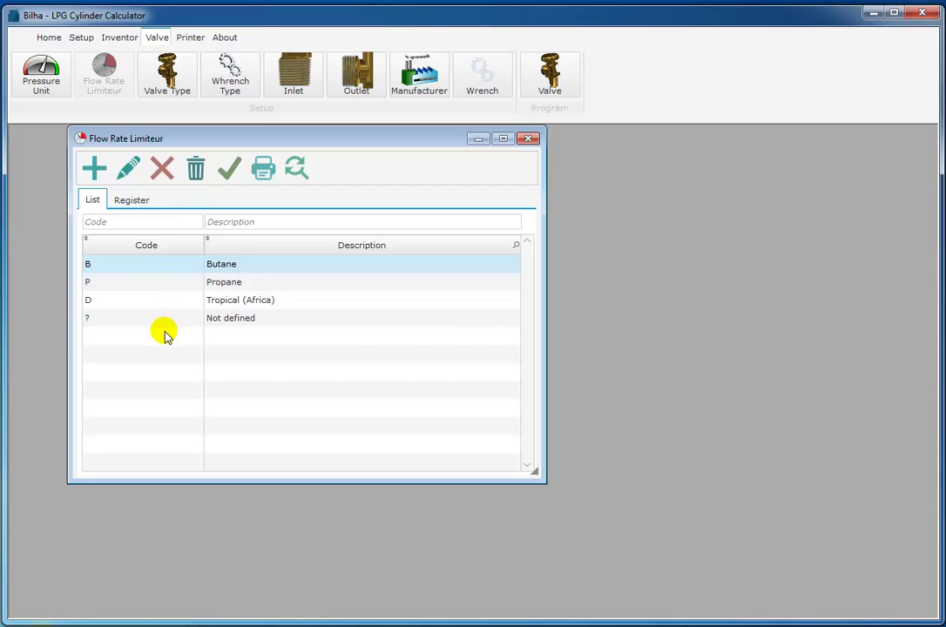
pyautogui.click(136, 202)
pyautogui.click(93, 199)
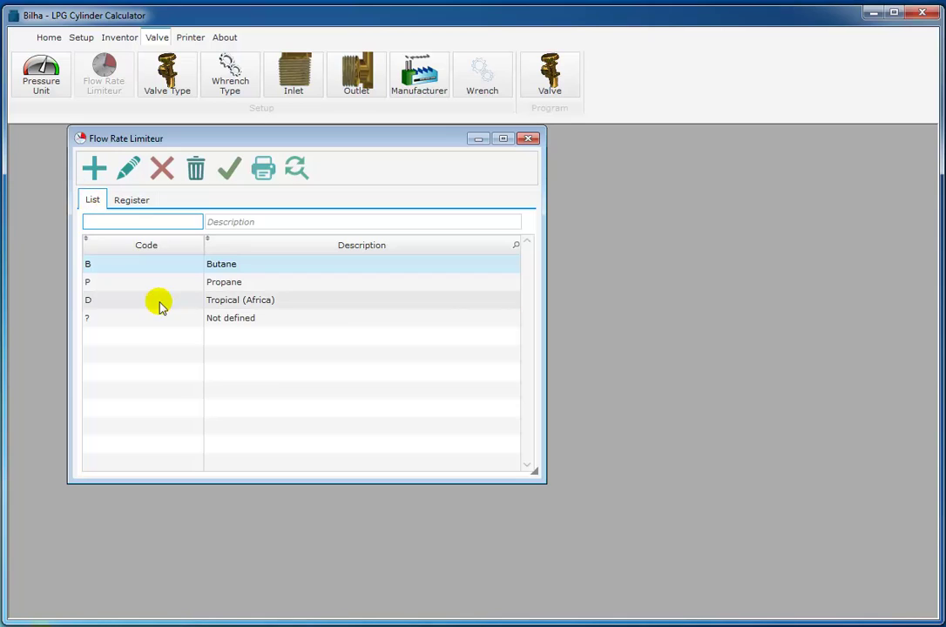
pyautogui.click(527, 138)
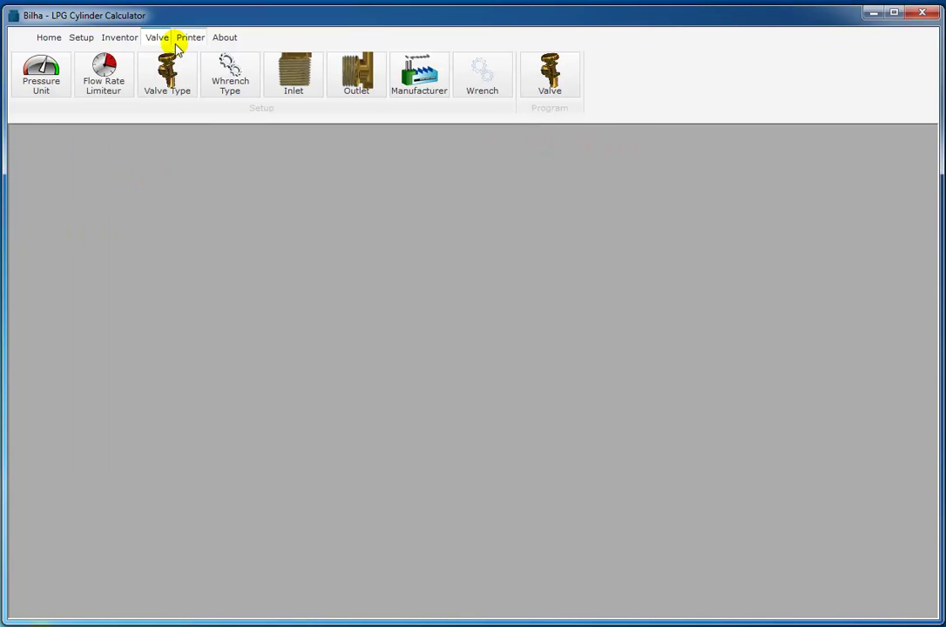
# Step: Open the valve type list and go through its entries from Compact to Clip-on
pyautogui.click(169, 73)
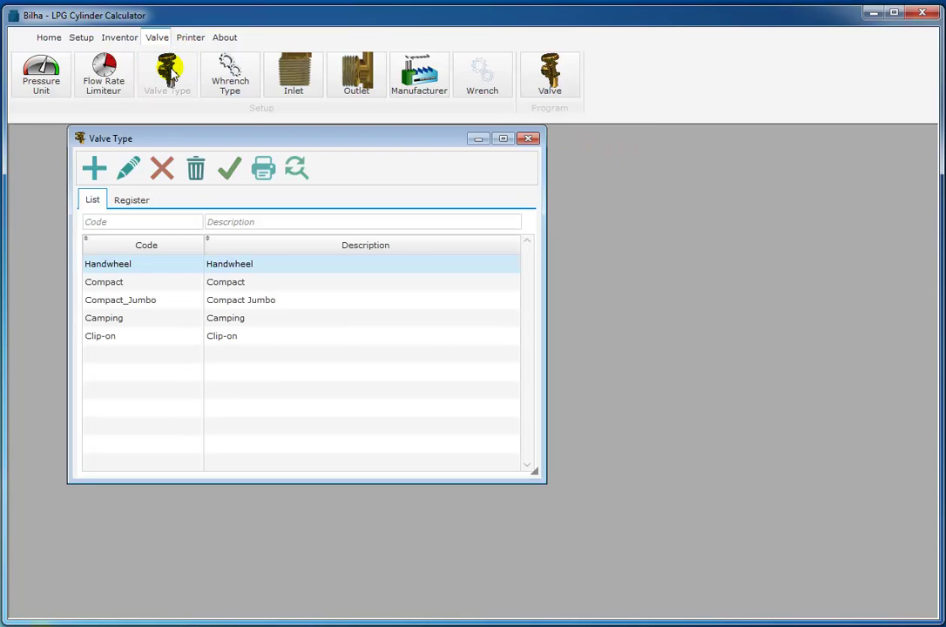
pyautogui.click(141, 285)
pyautogui.click(144, 305)
pyautogui.click(144, 321)
pyautogui.click(142, 337)
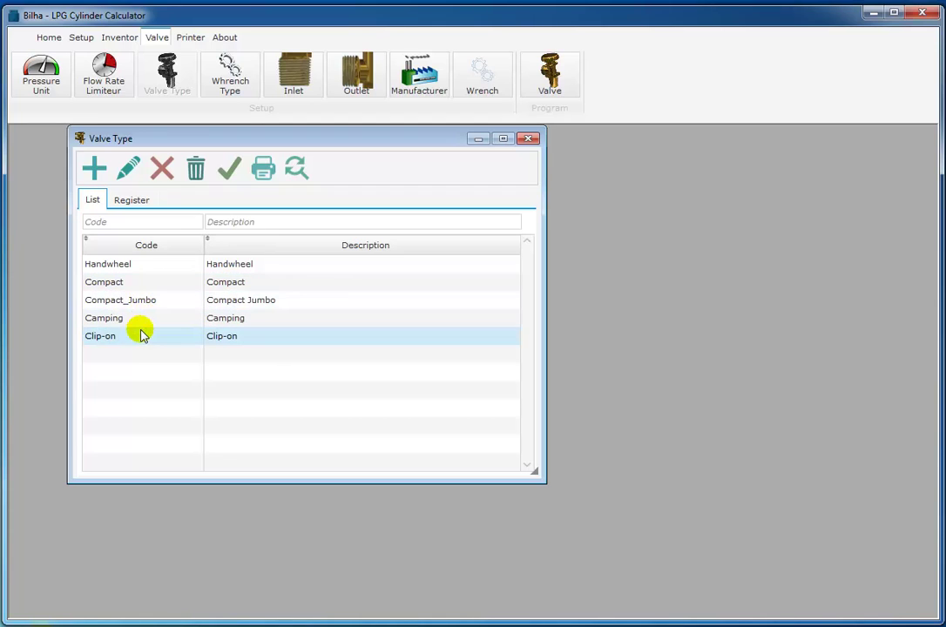
# Step: Filter the valve types by code %Co% and description %J%, and view the matching register record
pyautogui.click(126, 224)
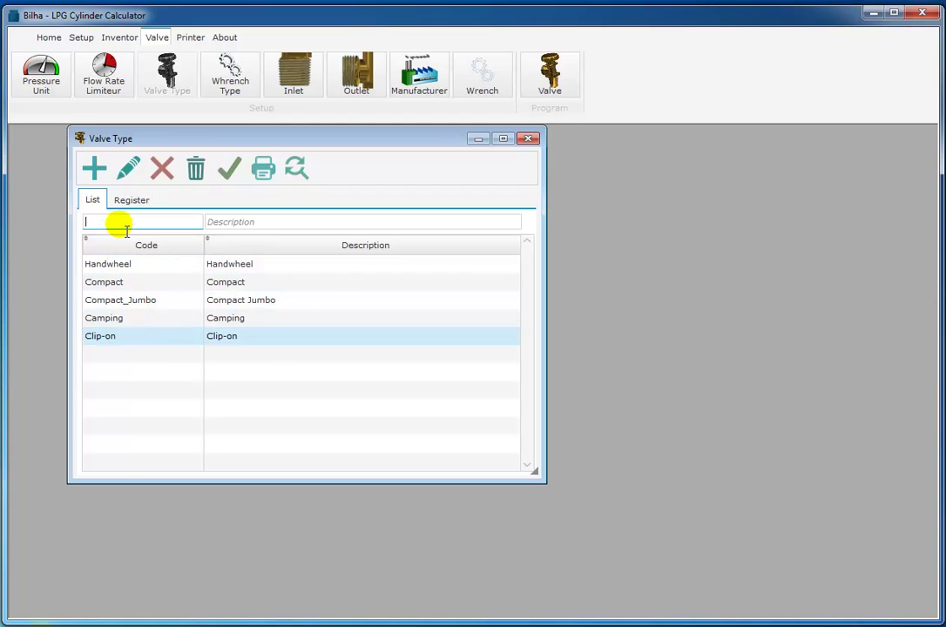
pyautogui.write('%Co')
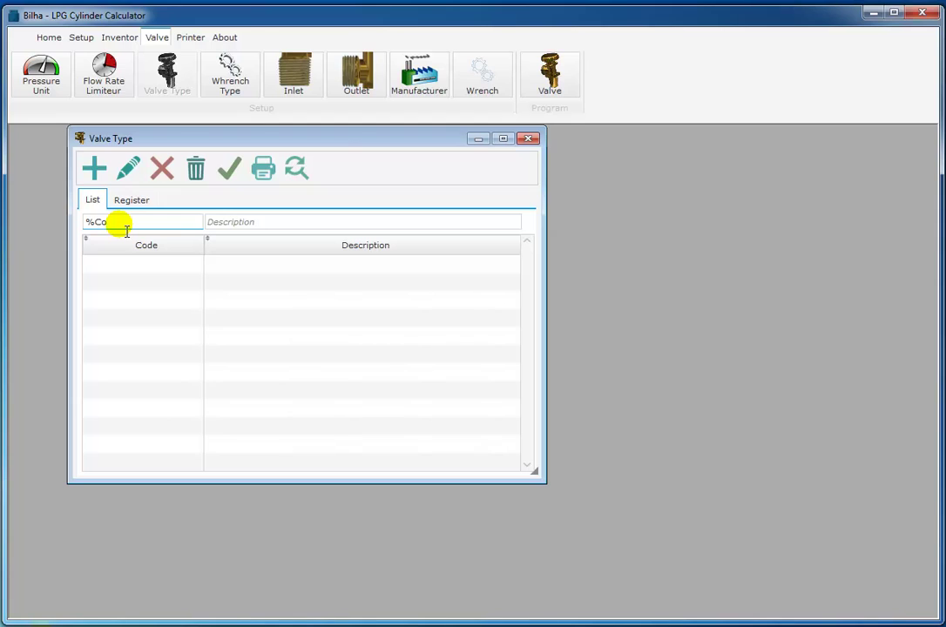
pyautogui.write('%')
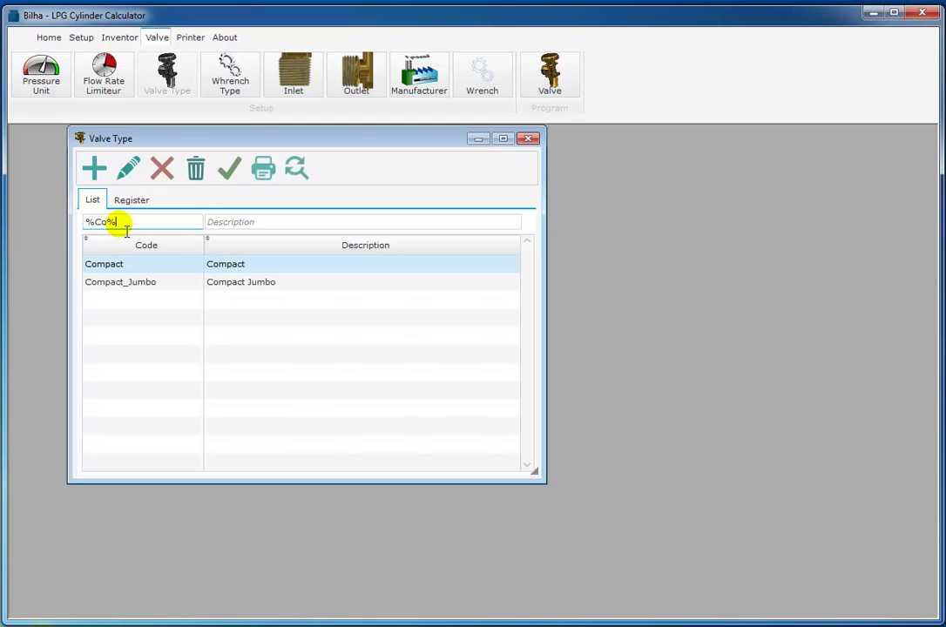
pyautogui.click(243, 225)
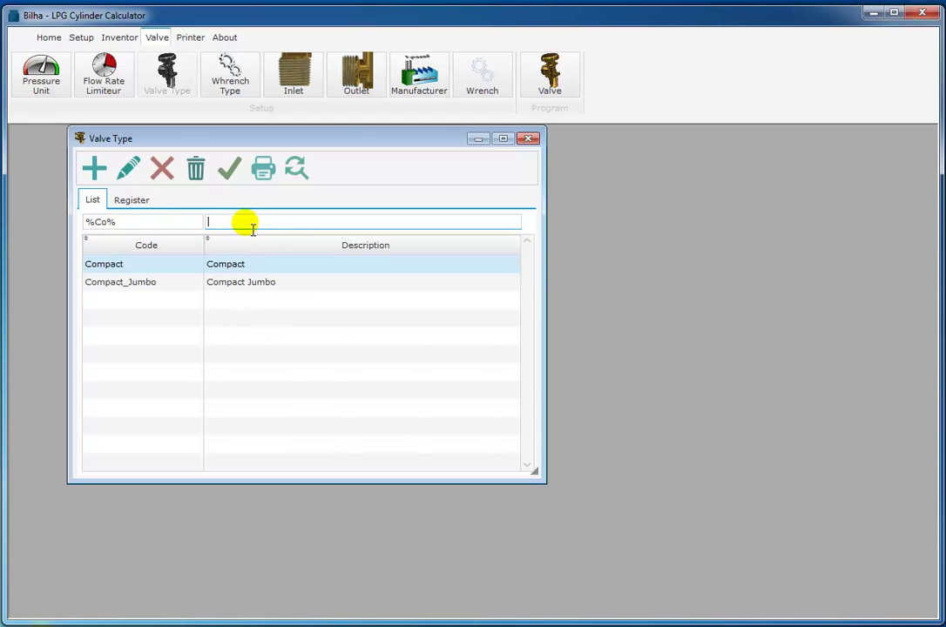
pyautogui.write('%J')
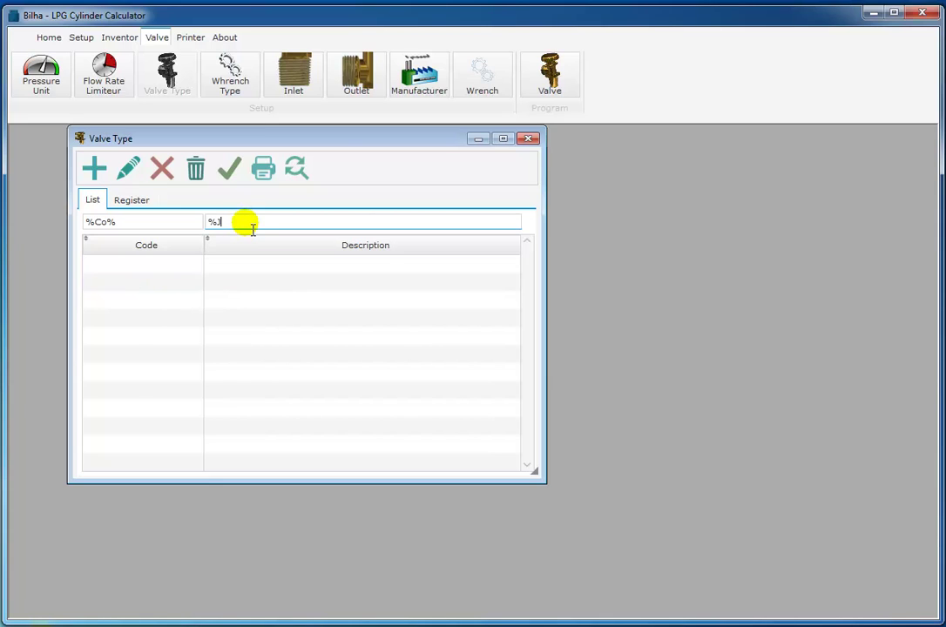
pyautogui.write('%')
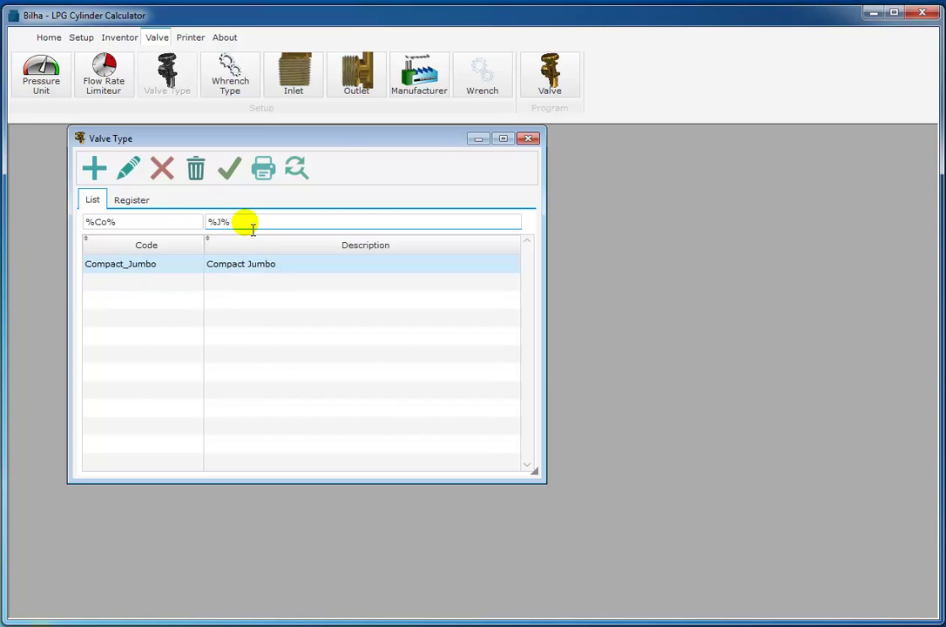
pyautogui.click(135, 205)
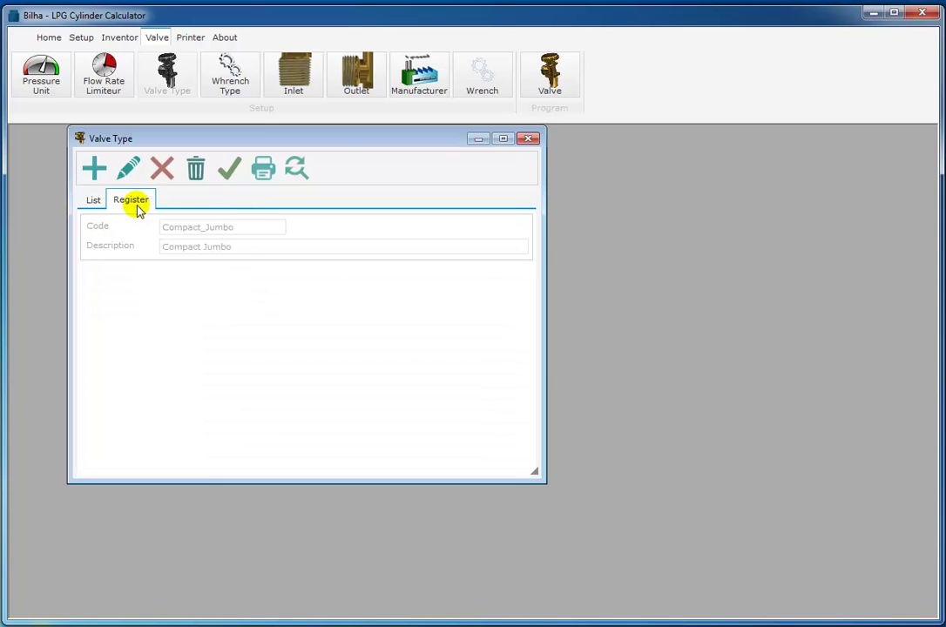
pyautogui.click(93, 206)
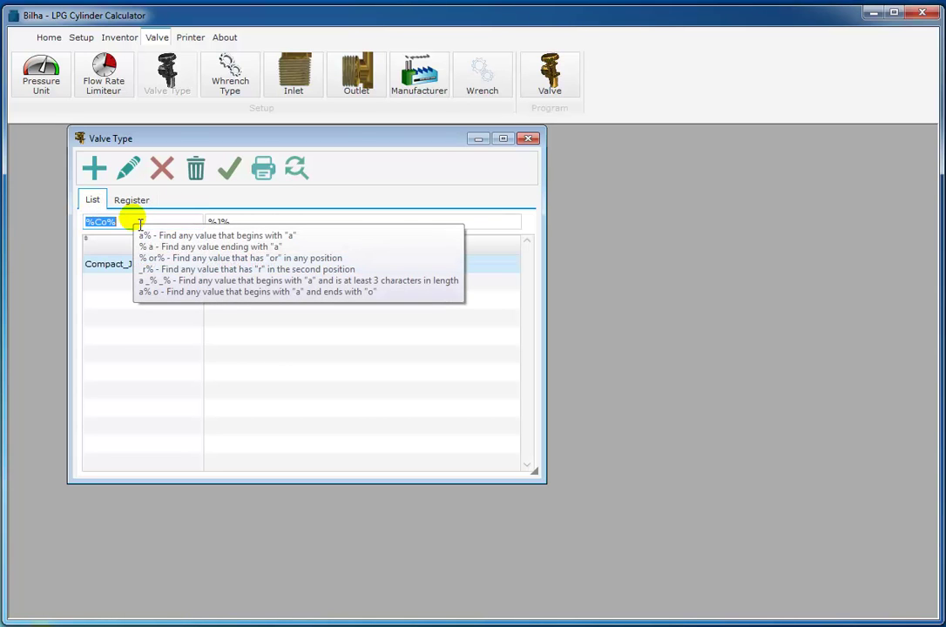
# Step: Clear the code and description filters of the valve type list and close its window
pyautogui.press('BackSpace')
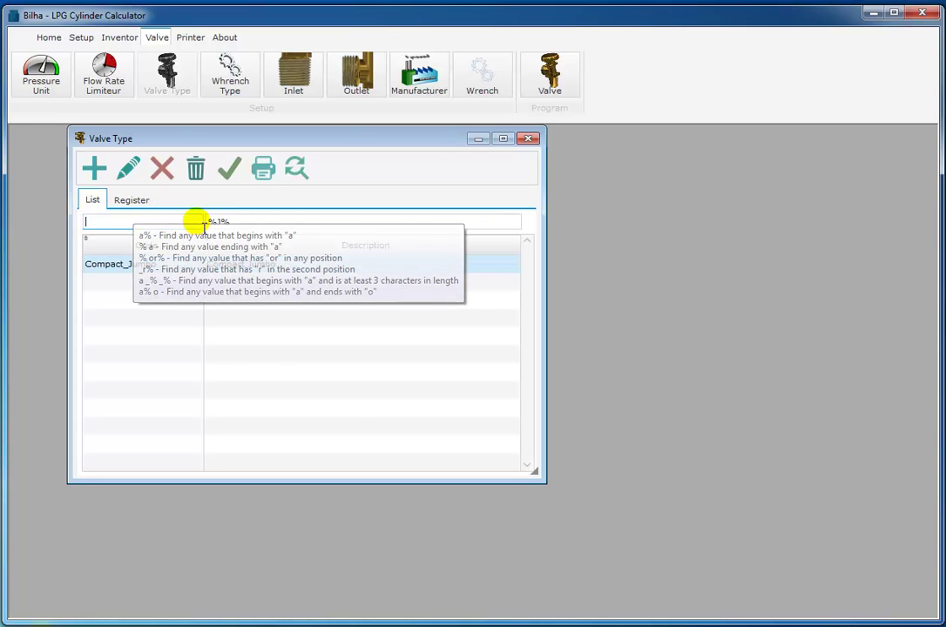
pyautogui.doubleClick(251, 223)
pyautogui.press('BackSpace')
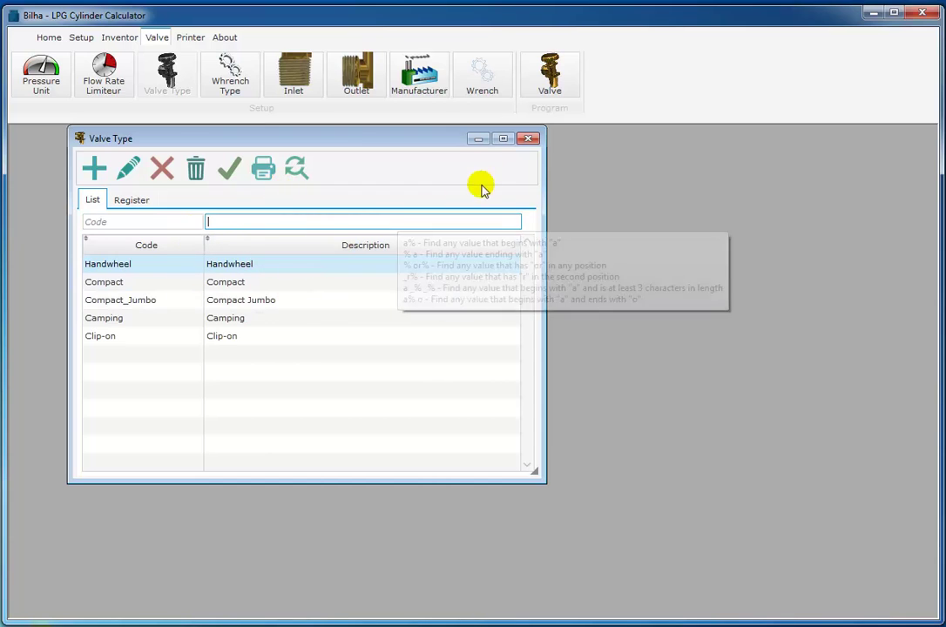
pyautogui.click(529, 139)
# Step: Open the wrench type list and go through its entries, ending on Square
pyautogui.click(232, 88)
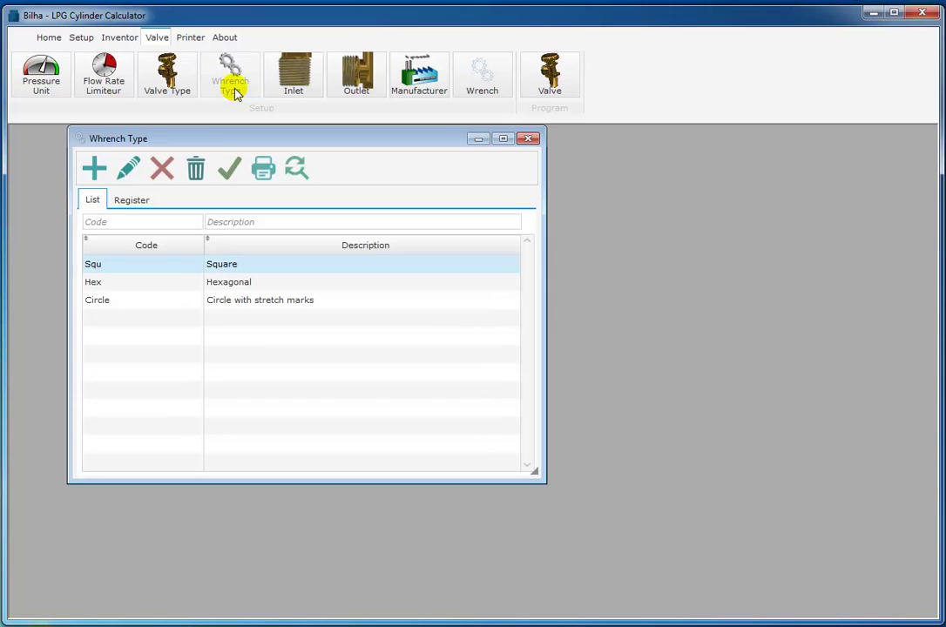
pyautogui.click(180, 284)
pyautogui.click(164, 299)
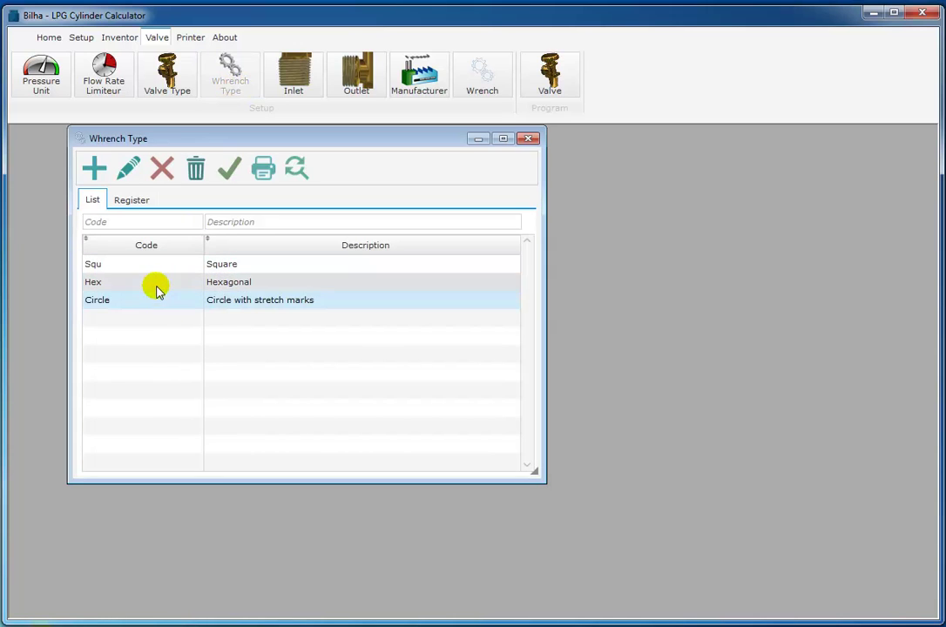
pyautogui.click(154, 281)
pyautogui.click(146, 264)
# Step: Review the register records of the Square, Circle and Hexagonal wrench types, and close the window
pyautogui.click(132, 199)
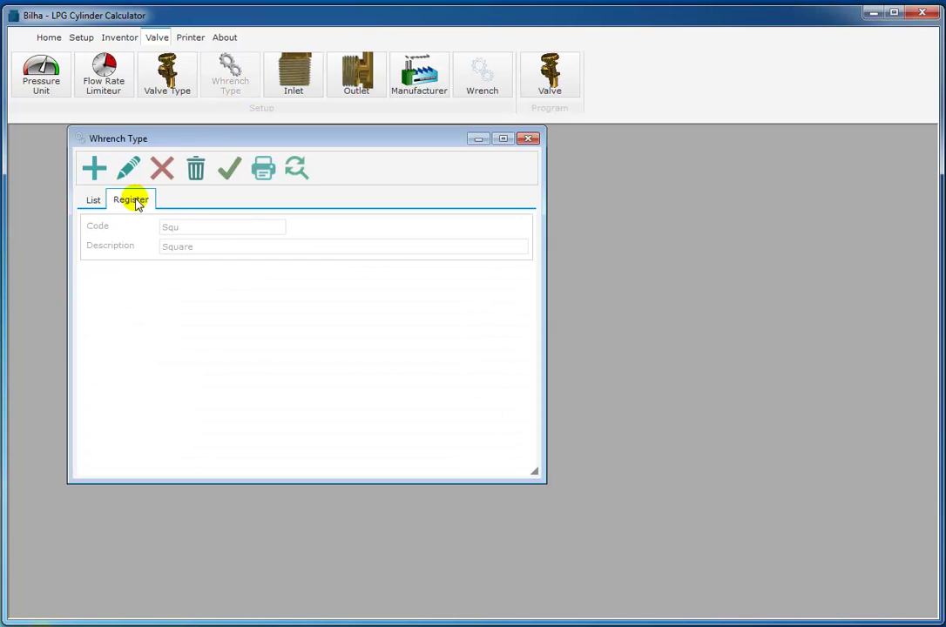
pyautogui.click(91, 202)
pyautogui.click(145, 302)
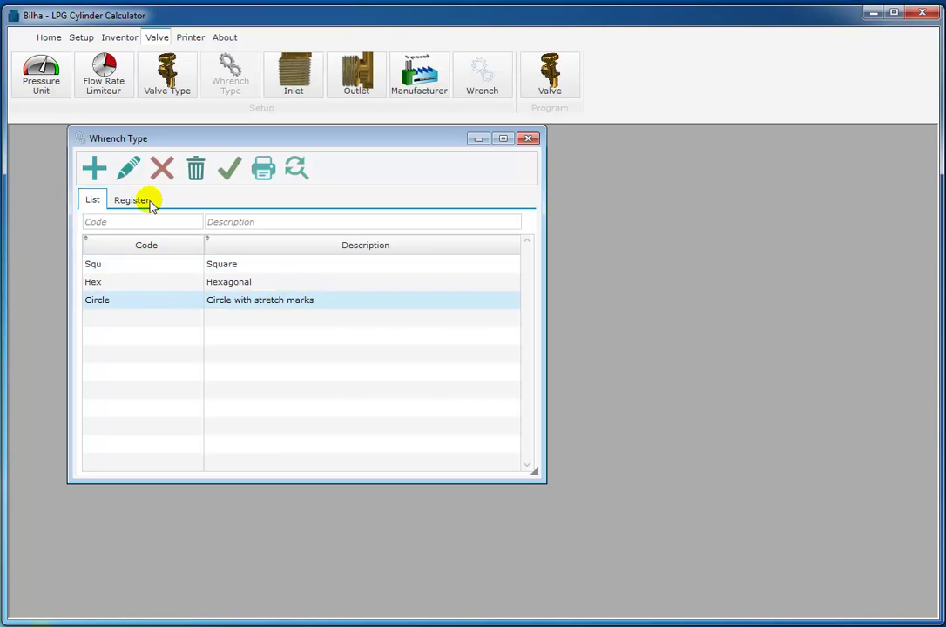
pyautogui.click(131, 200)
pyautogui.click(90, 200)
pyautogui.click(143, 284)
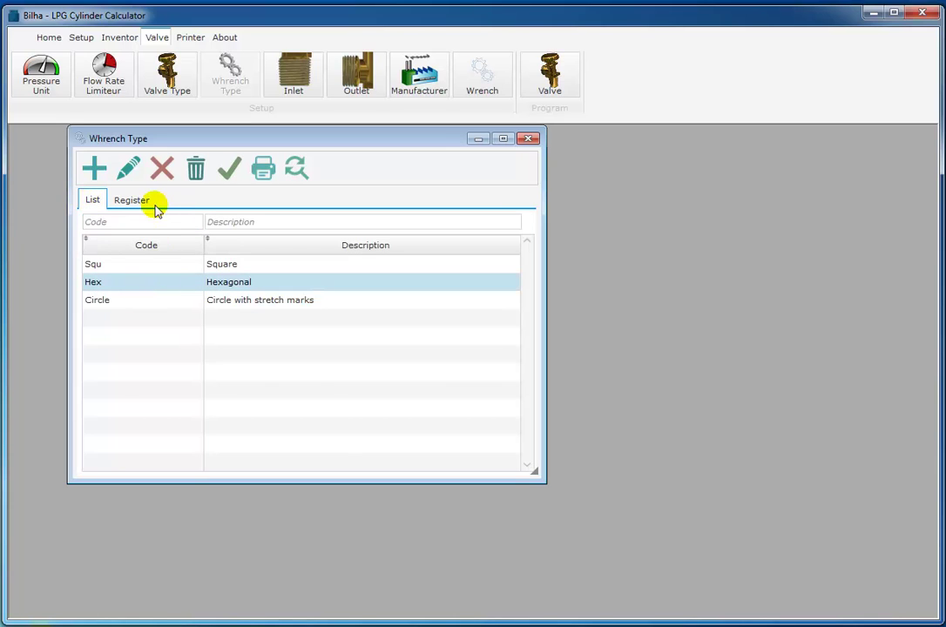
pyautogui.click(149, 202)
pyautogui.click(91, 199)
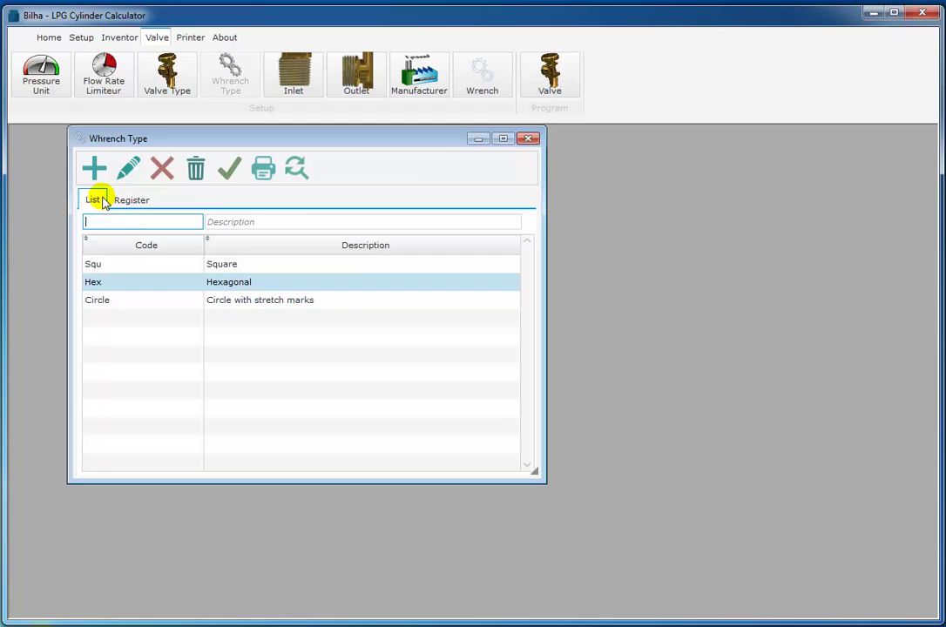
pyautogui.click(526, 140)
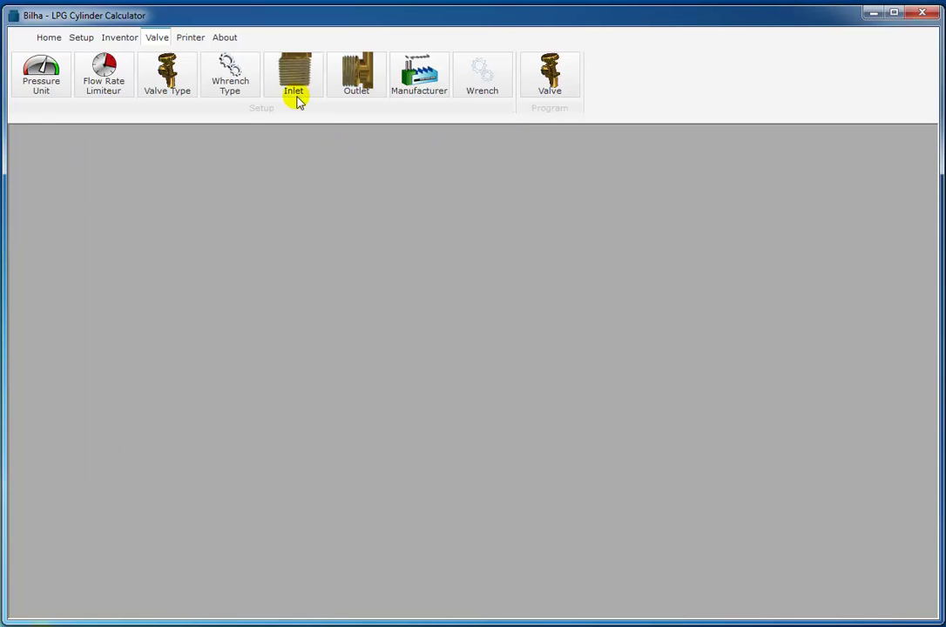
# Step: Open the inlet list and make its window taller so that all the entries fit
pyautogui.click(293, 92)
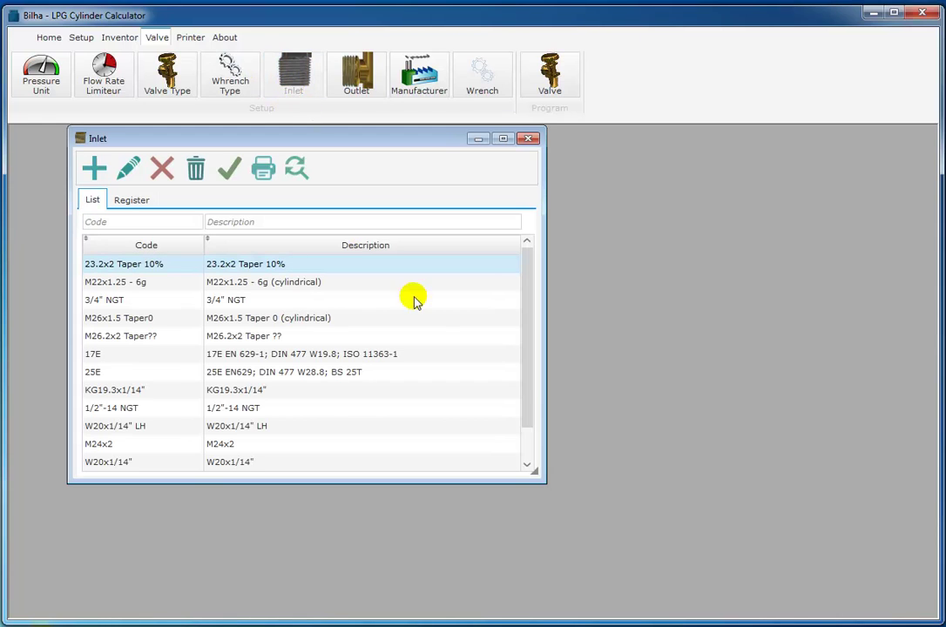
pyautogui.moveTo(522, 382); pyautogui.dragTo(540, 332)
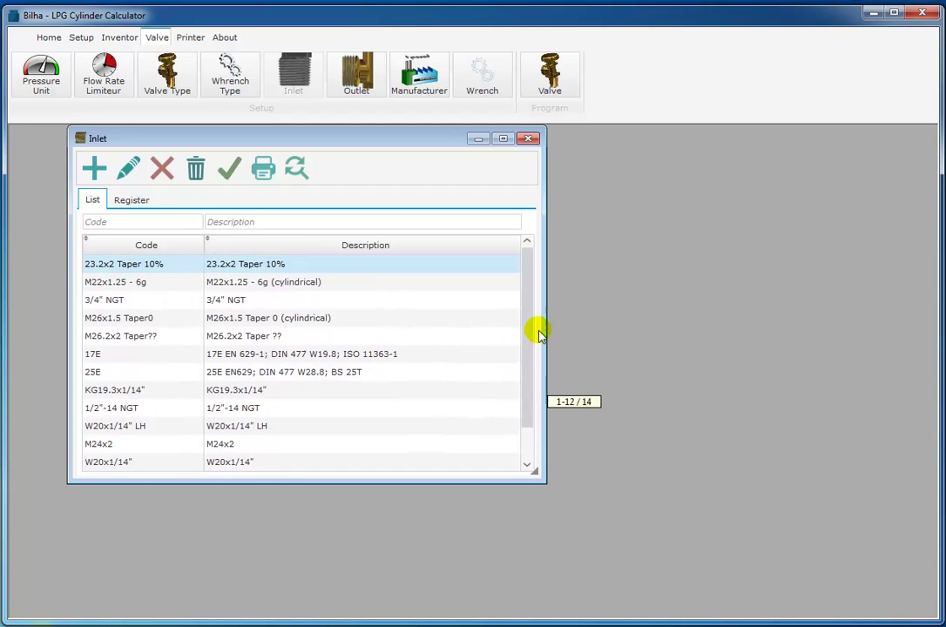
pyautogui.moveTo(368, 501); pyautogui.dragTo(368, 542)
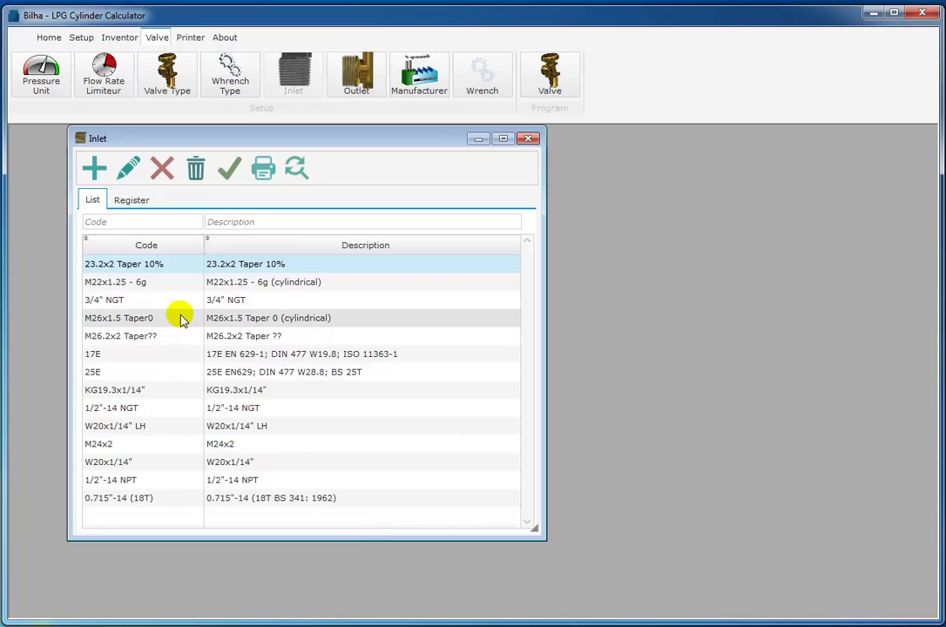
# Step: Filter the inlet list by code %NGT% and description %3/%
pyautogui.click(96, 221)
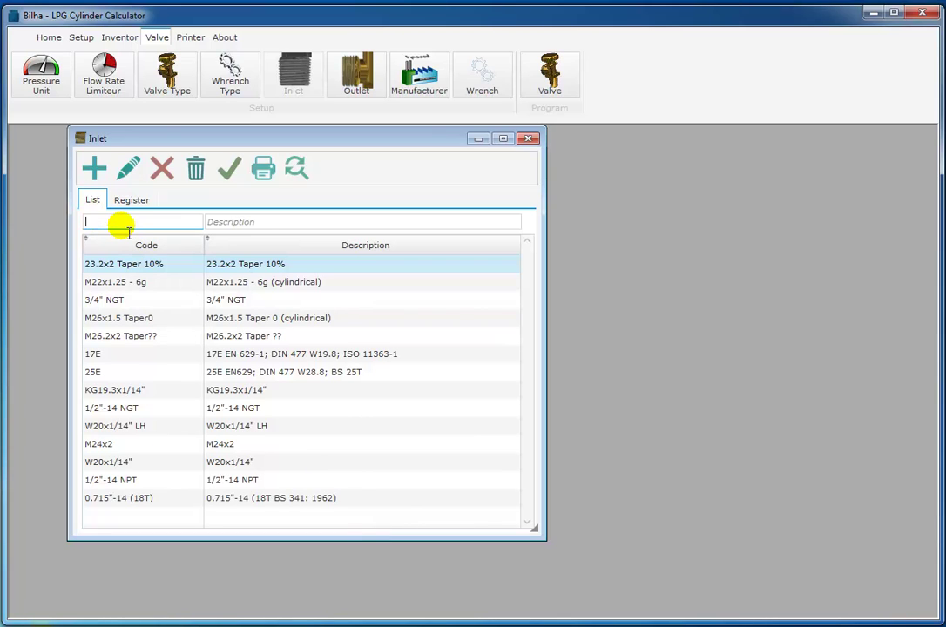
pyautogui.write('%NGT')
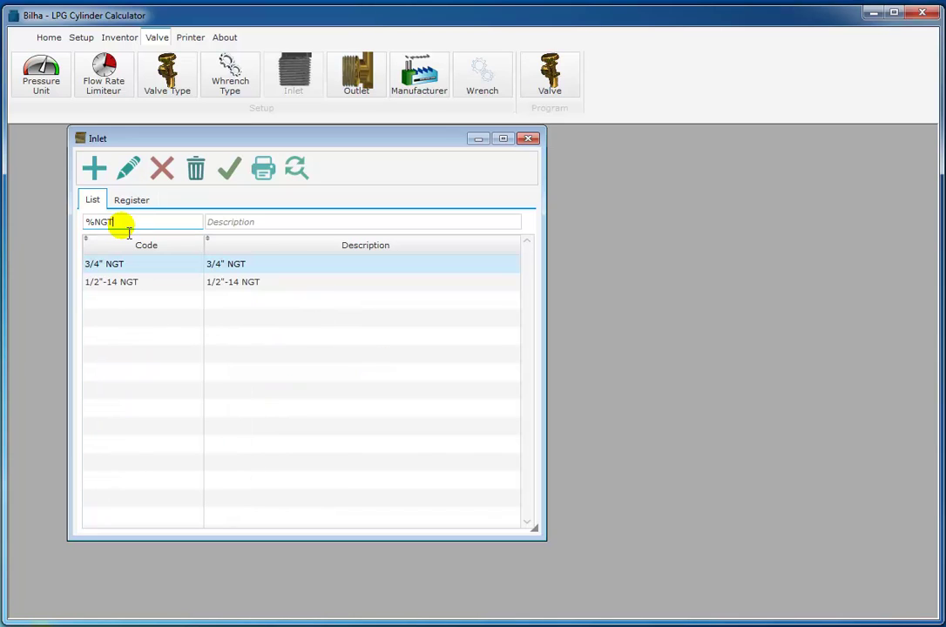
pyautogui.write('%')
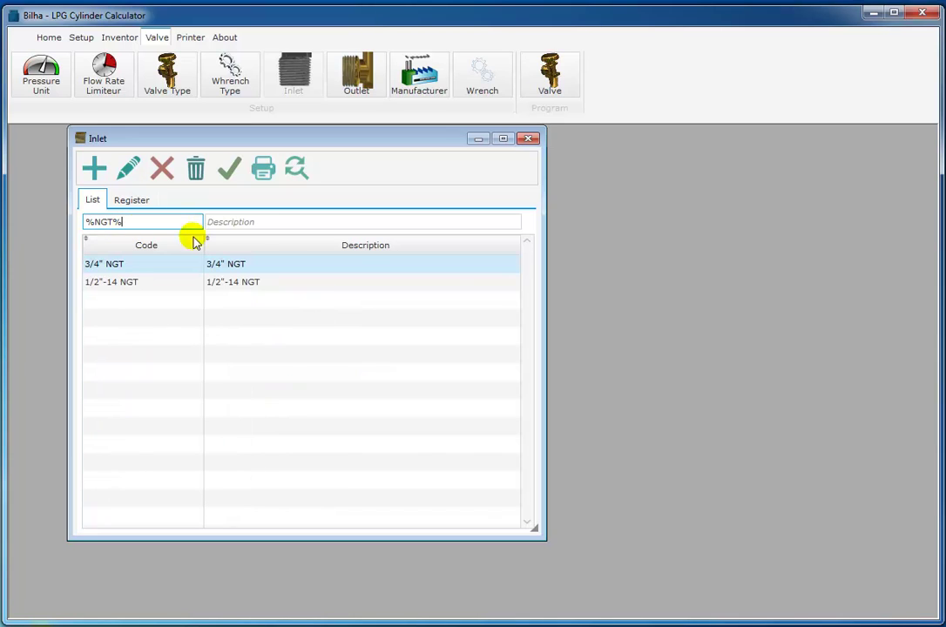
pyautogui.click(242, 225)
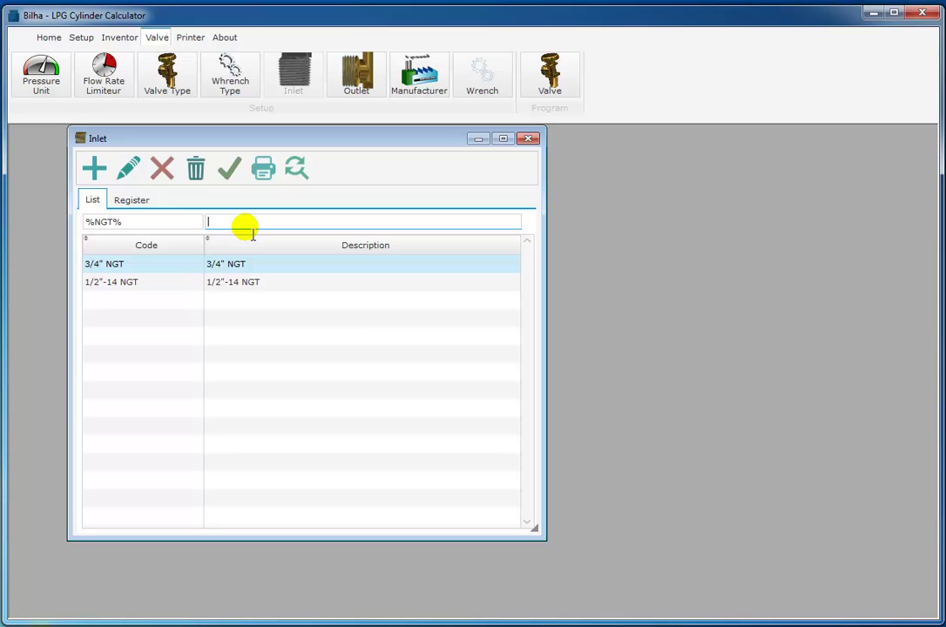
pyautogui.write('%#/%')
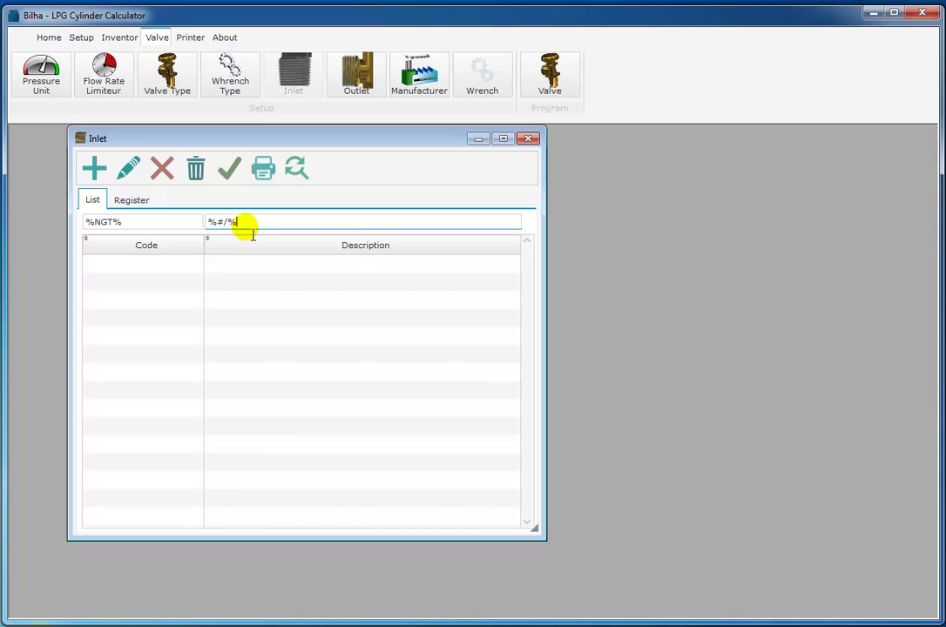
pyautogui.click(218, 224)
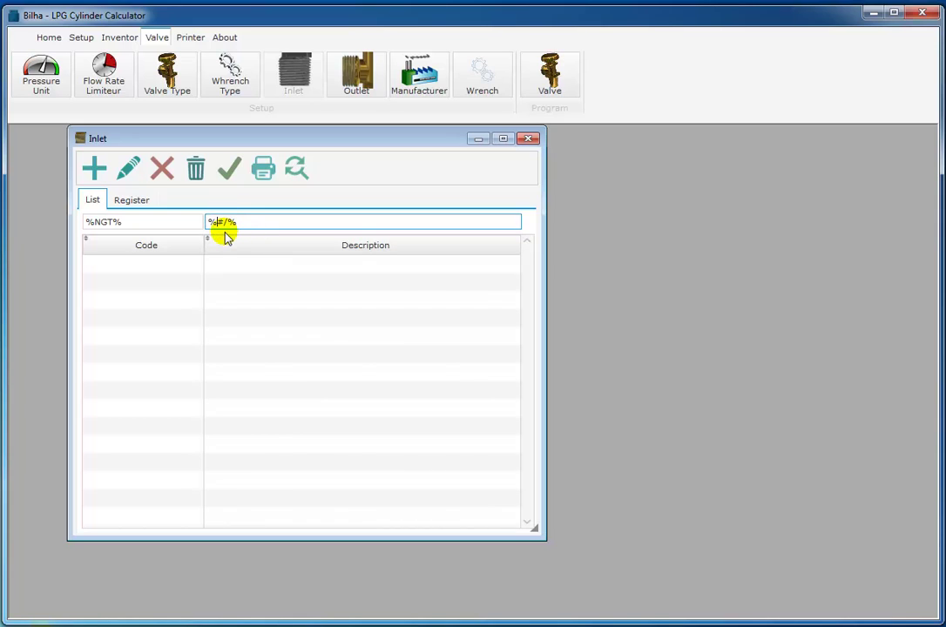
pyautogui.press('Delete')
pyautogui.write('3')
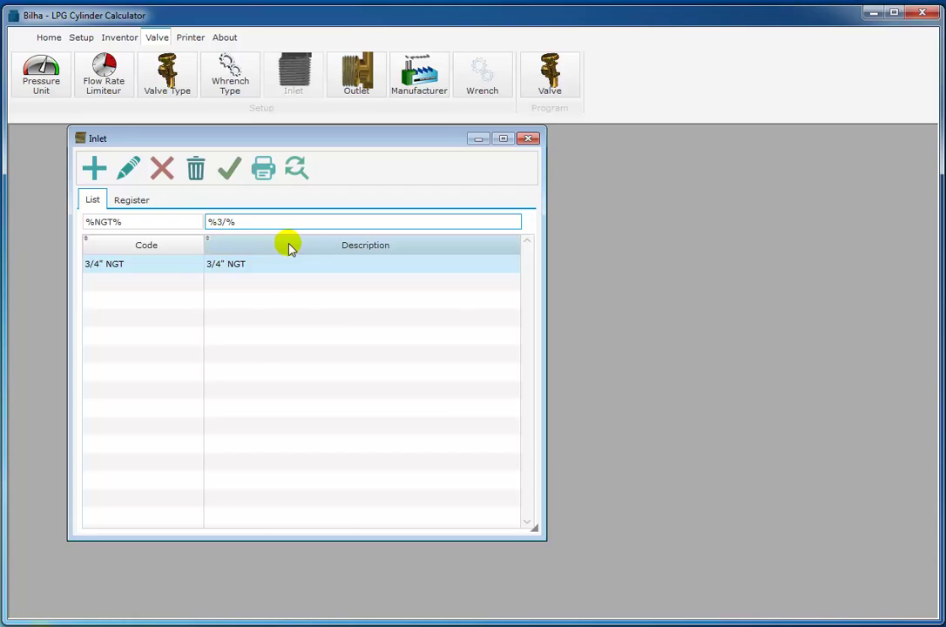
# Step: View the register record of the 3/4" NGT inlet and return to the list
pyautogui.click(132, 201)
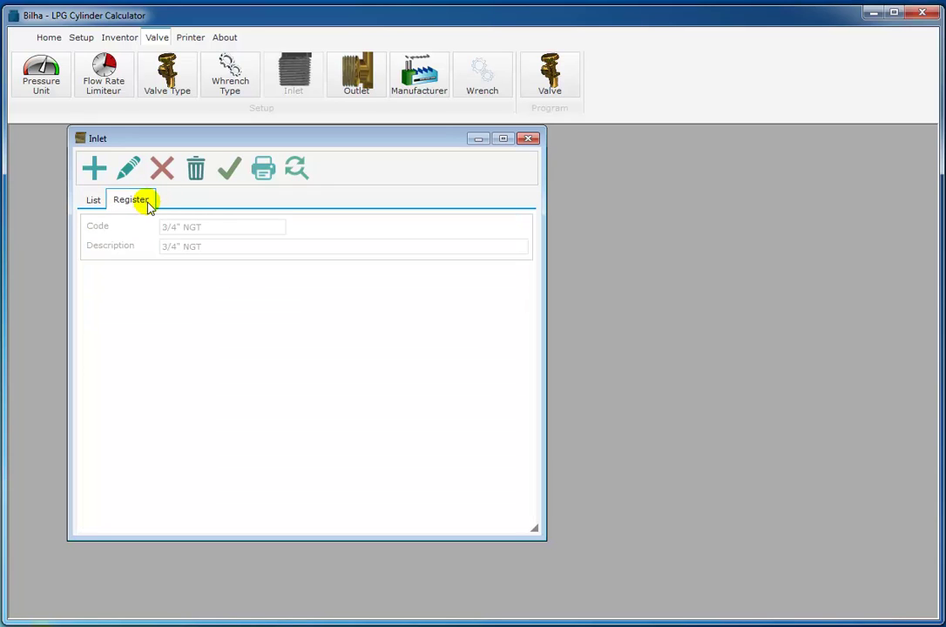
pyautogui.click(89, 201)
pyautogui.click(144, 200)
pyautogui.click(92, 200)
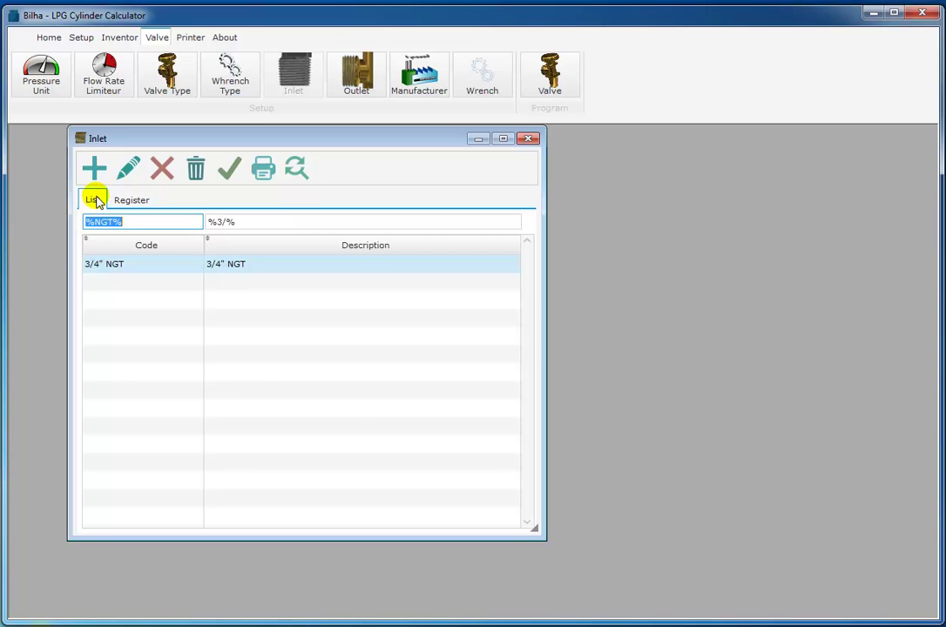
# Step: Clear the code and description filters of the inlet list
pyautogui.click(253, 222)
pyautogui.click(152, 224)
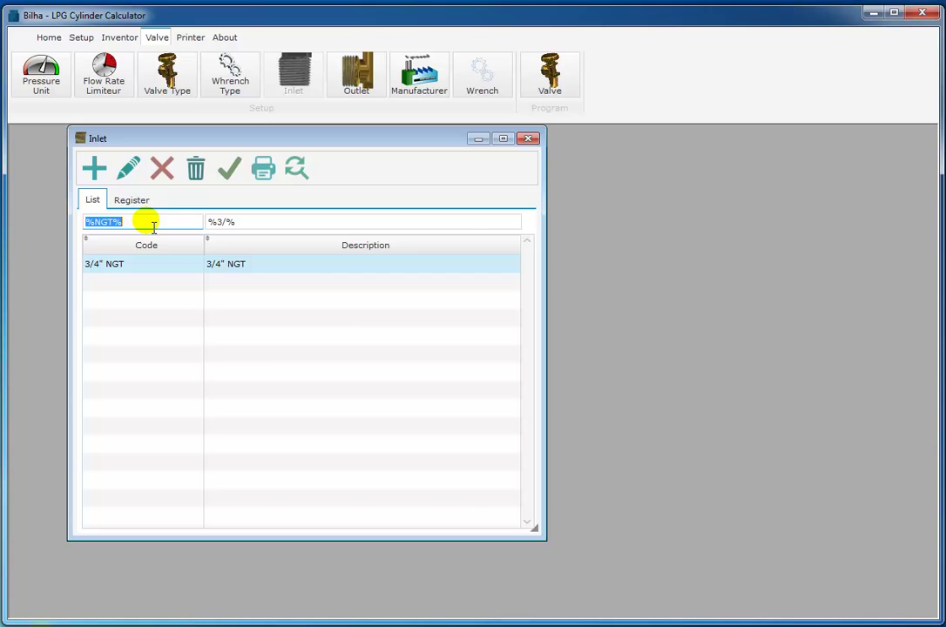
pyautogui.press('BackSpace')
pyautogui.click(217, 224)
pyautogui.press('BackSpace')
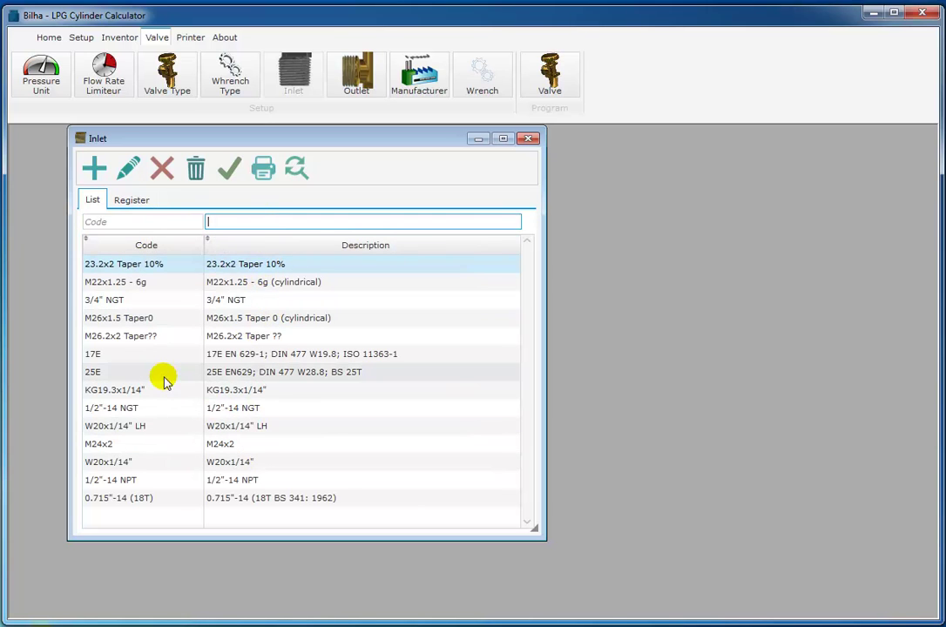
# Step: Filter the inlet list by code %E% and description %17%, and check the register record of the 17E inlet
pyautogui.click(135, 224)
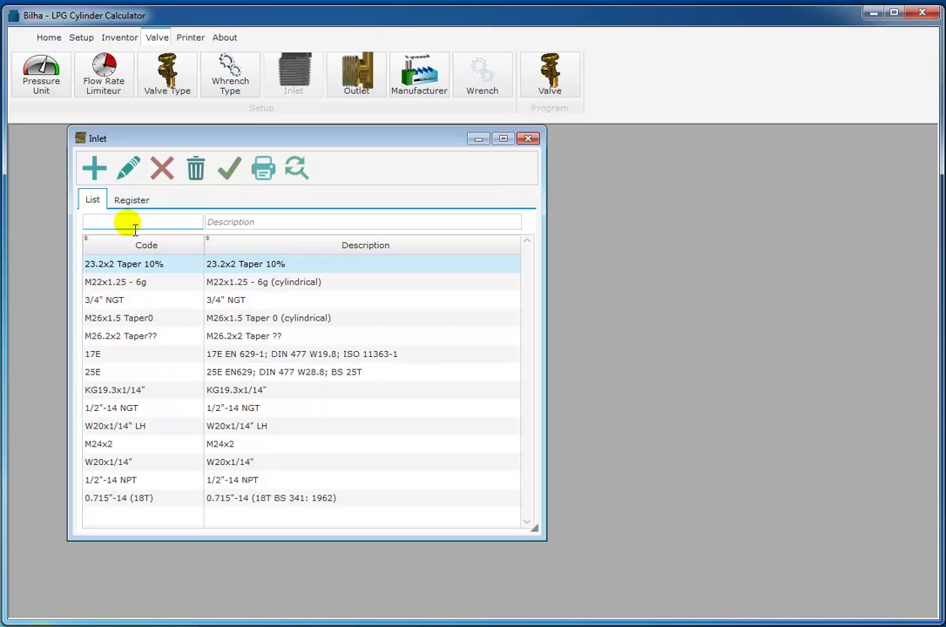
pyautogui.write('%E')
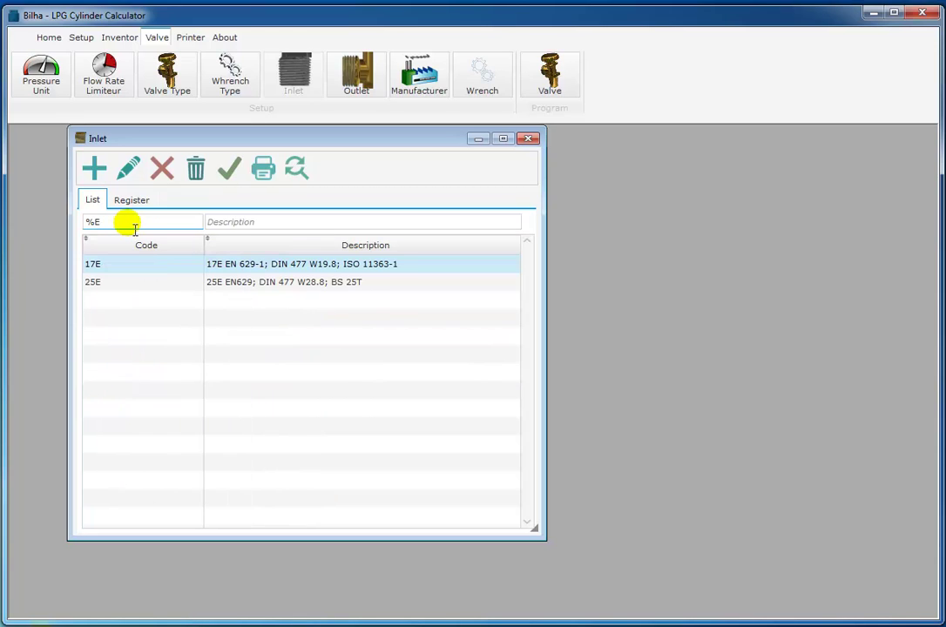
pyautogui.write('%')
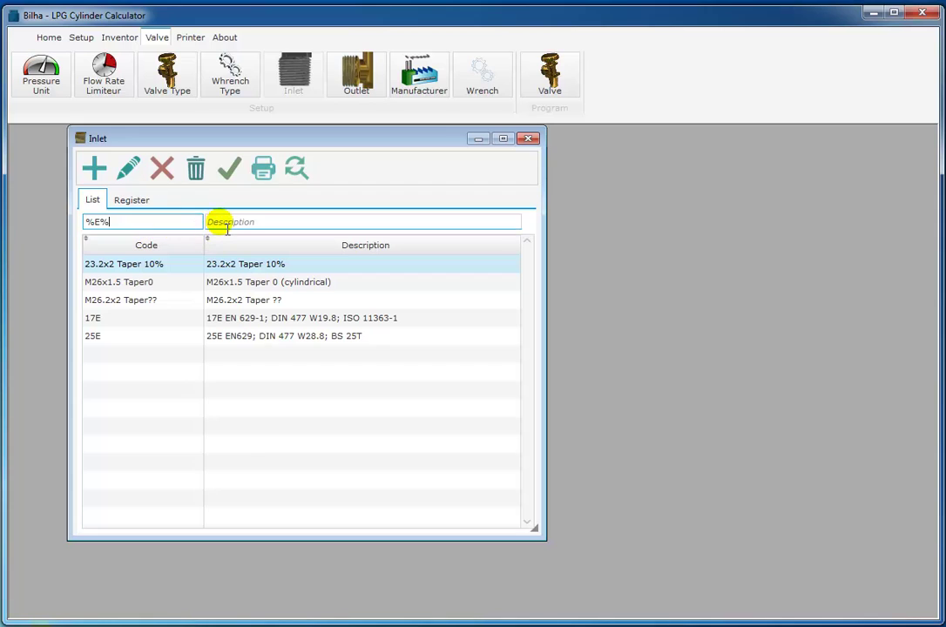
pyautogui.click(228, 225)
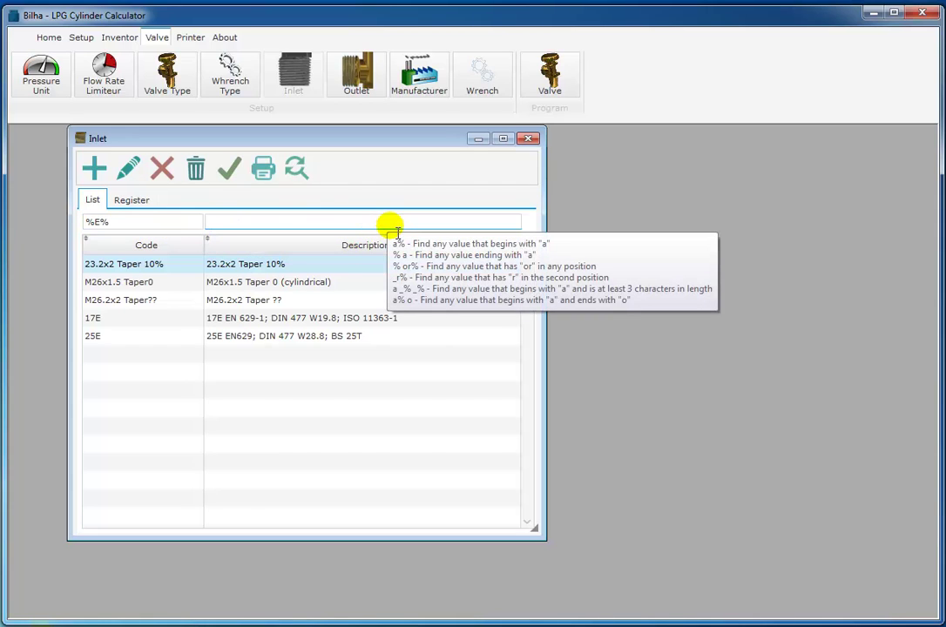
pyautogui.write('%1%')
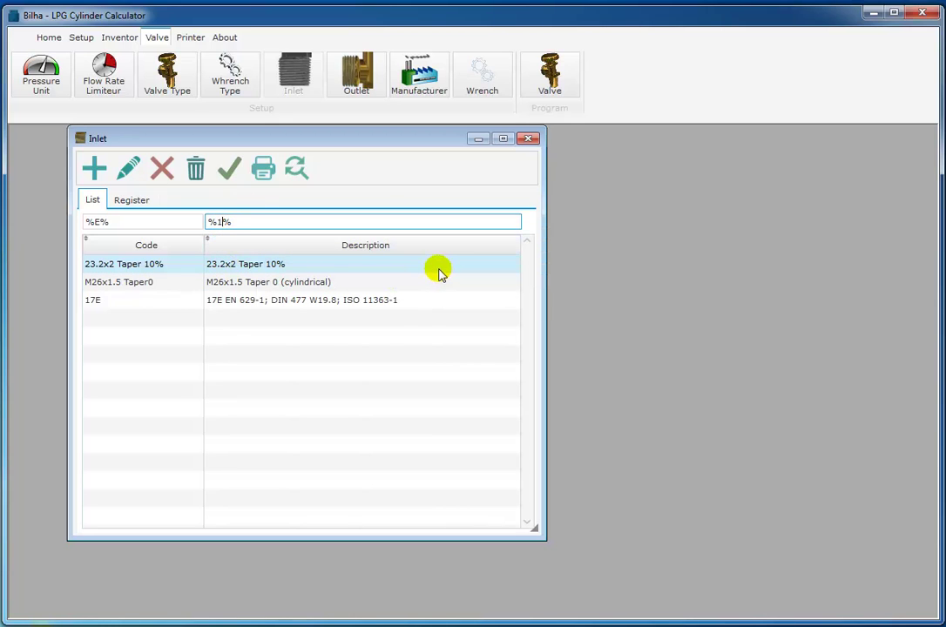
pyautogui.write('7')
pyautogui.click(132, 203)
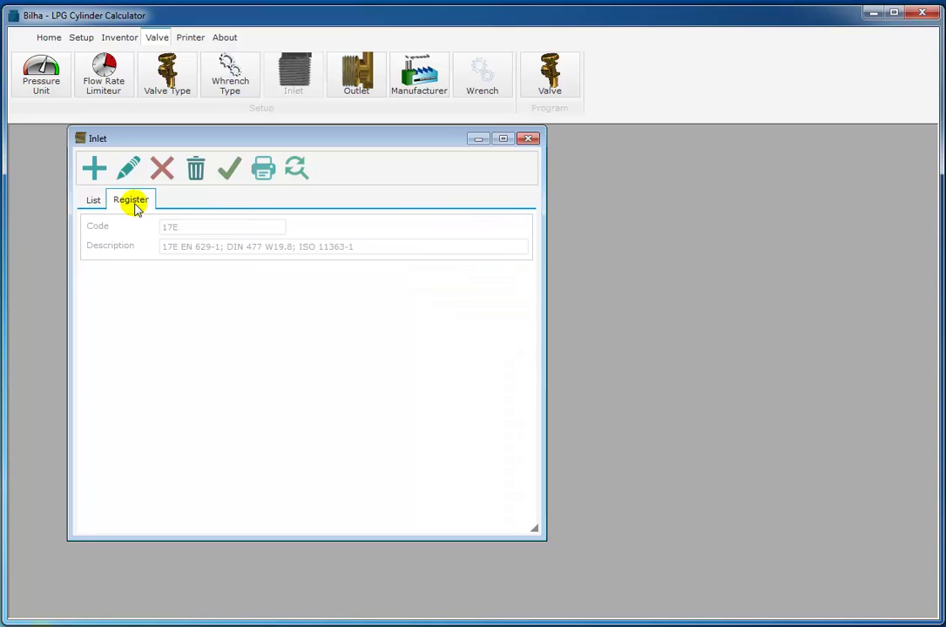
pyautogui.click(82, 203)
# Step: Remove both filters from the inlet list and close its window
pyautogui.moveTo(143, 218)
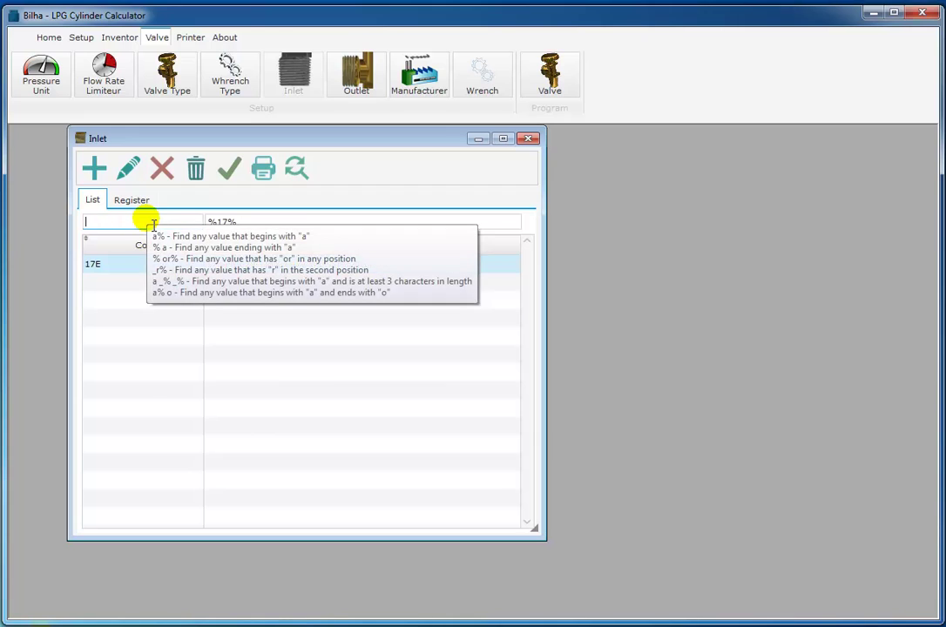
pyautogui.click(265, 221)
pyautogui.press('BackSpace')
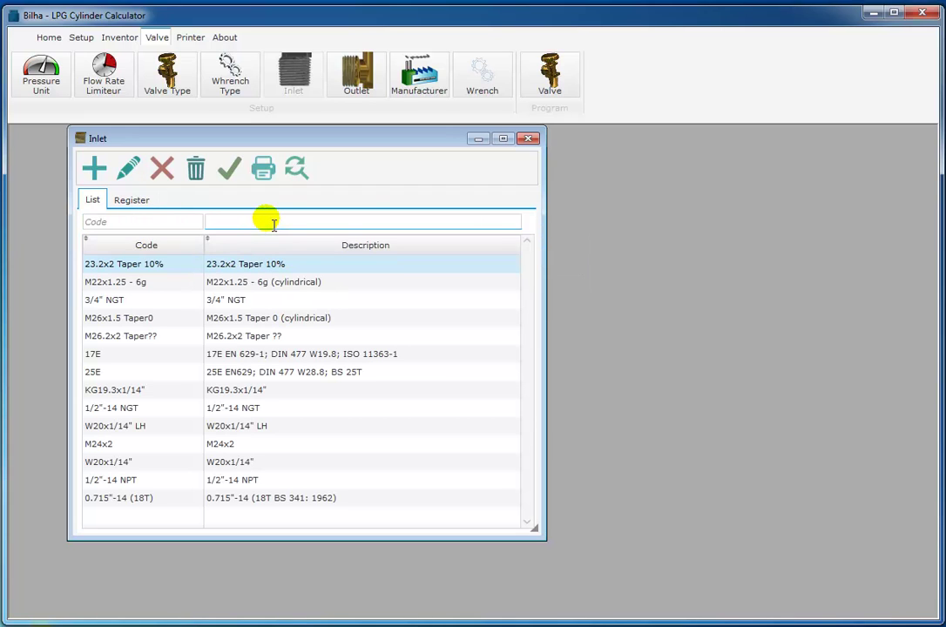
pyautogui.click(528, 142)
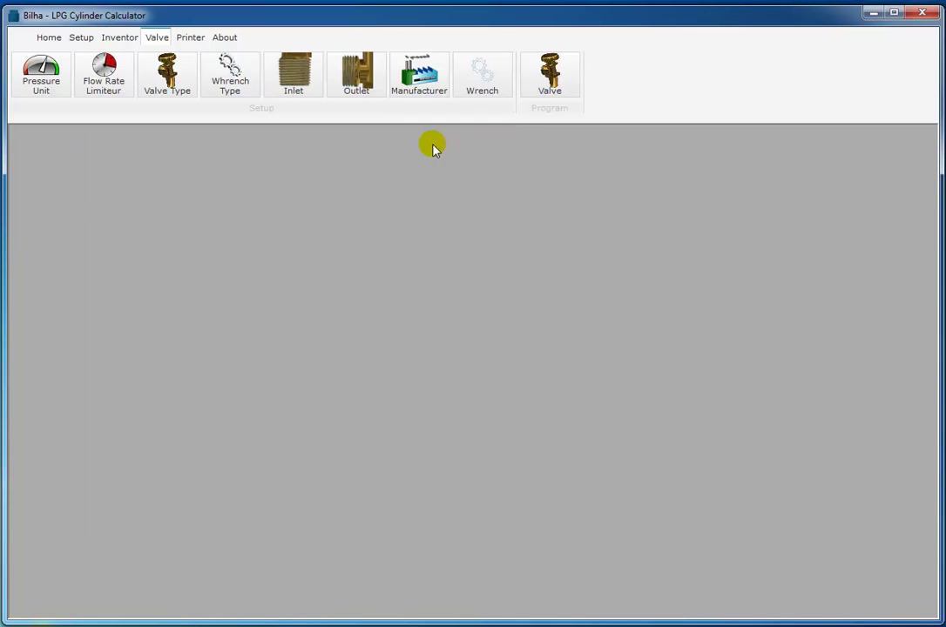
# Step: Open the outlet list and make its window taller to show more entries
pyautogui.click(362, 90)
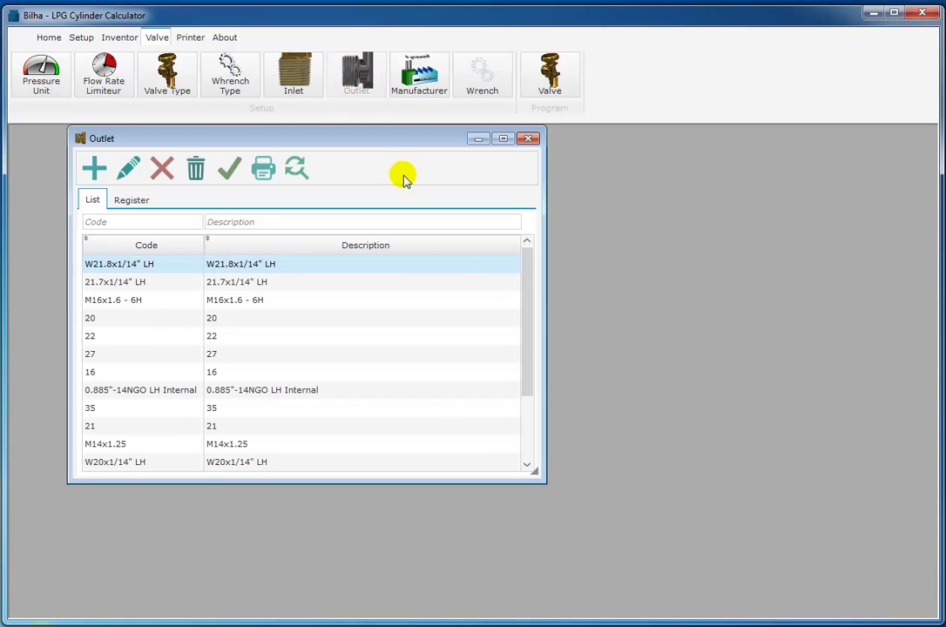
pyautogui.moveTo(523, 278); pyautogui.dragTo(471, 585)
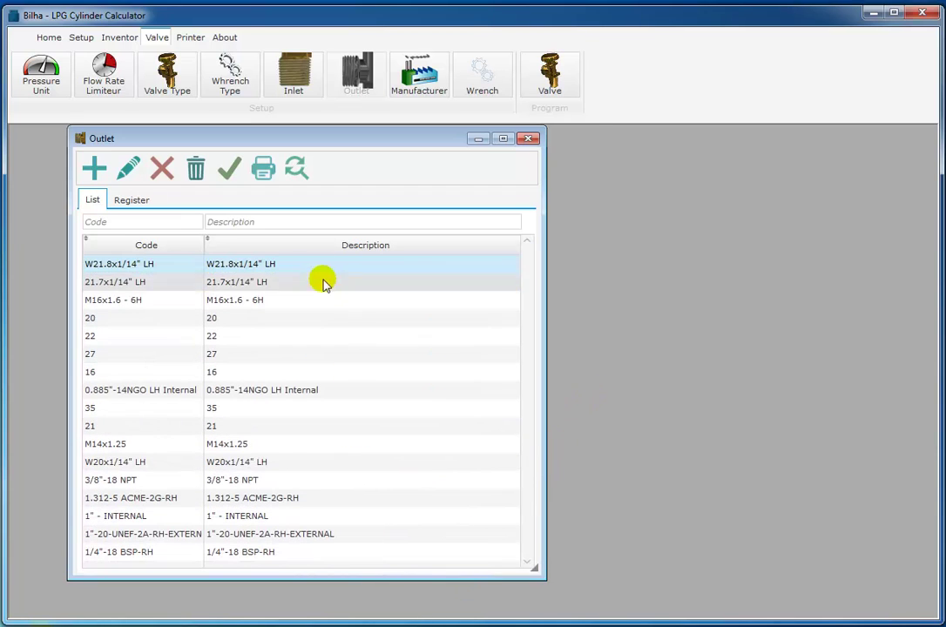
# Step: Filter the outlet list by description, trying %35 and settling on %3%
pyautogui.click(263, 223)
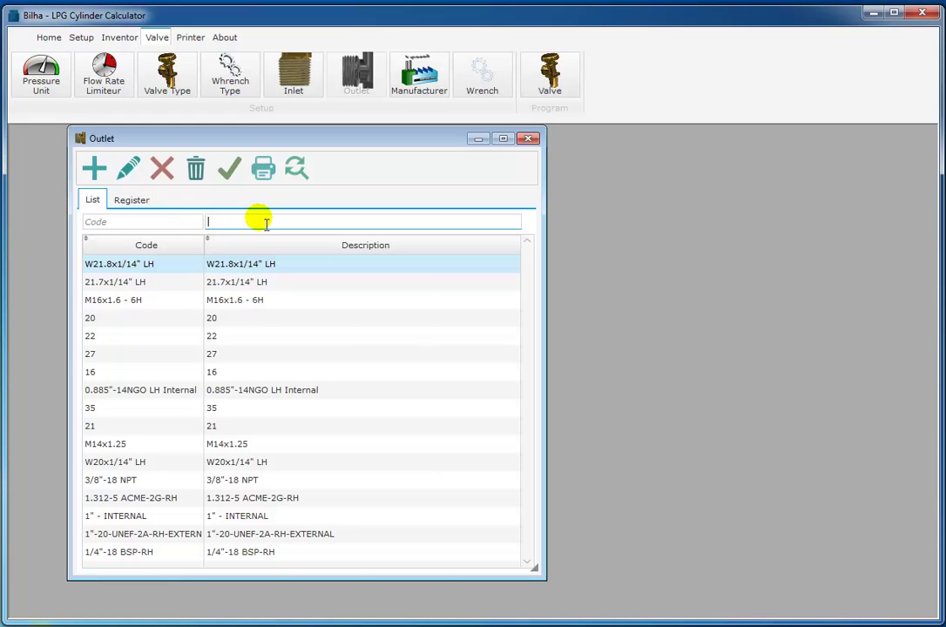
pyautogui.write('%3')
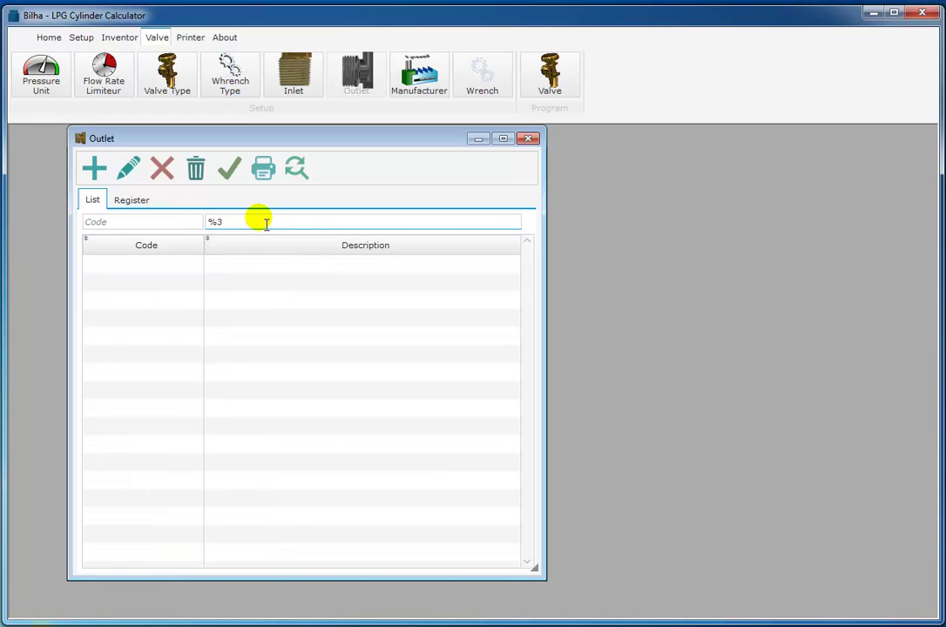
pyautogui.write('5')
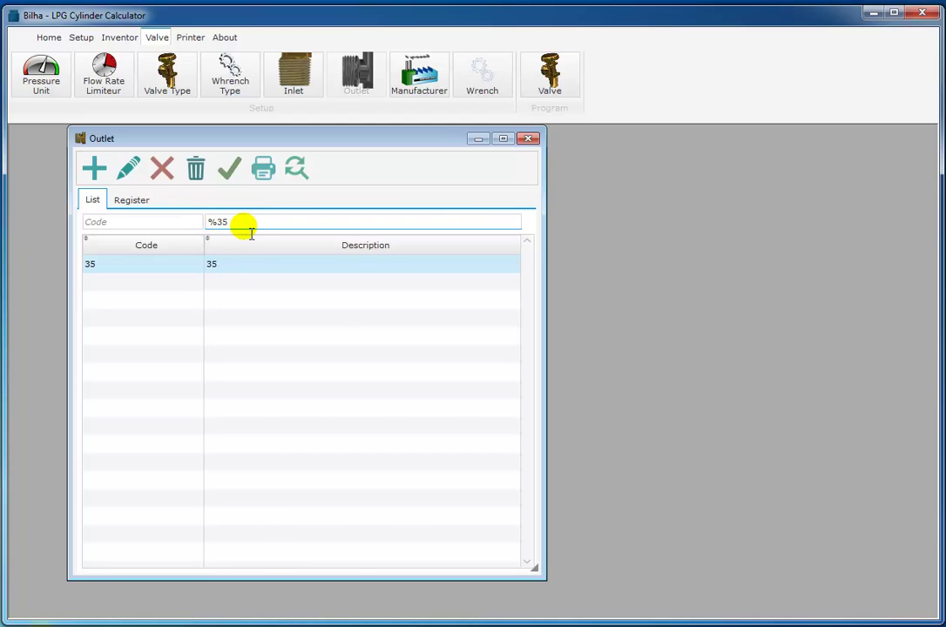
pyautogui.press('BackSpace')
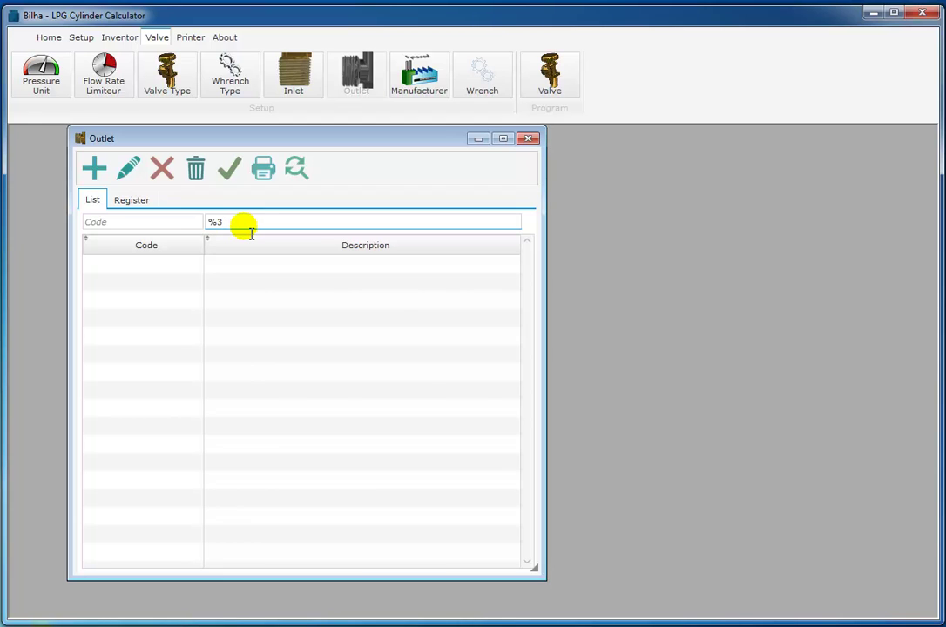
pyautogui.write('%')
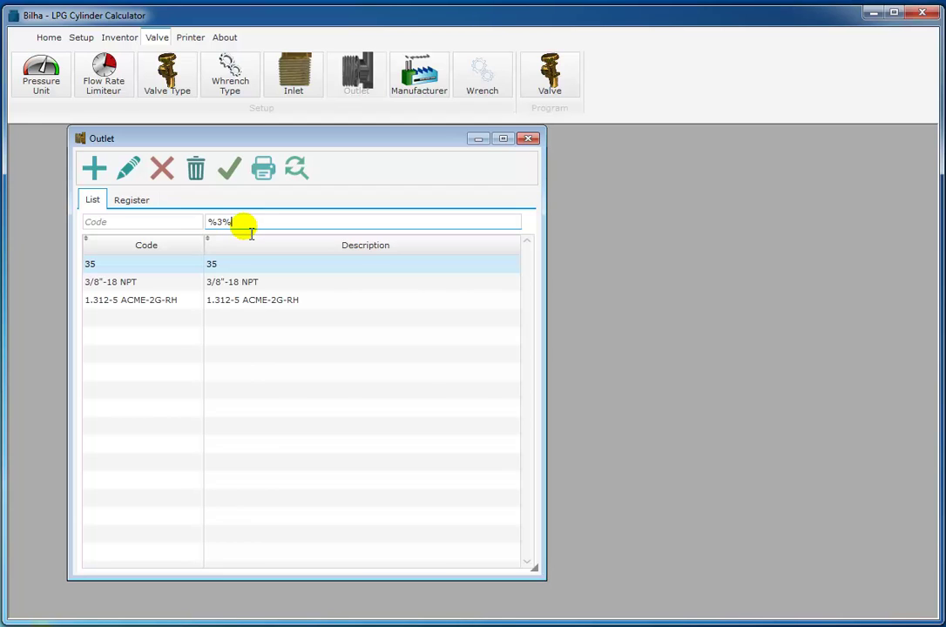
# Step: Narrow the filtered outlets by code %3/8% and view the register record of the 3/8"-18 NPT outlet
pyautogui.click(121, 228)
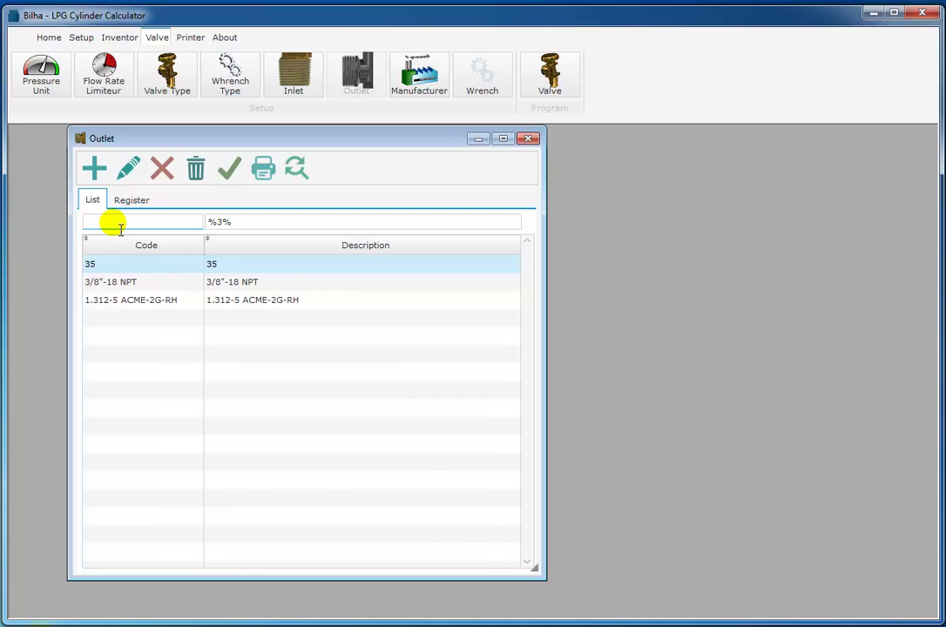
pyautogui.write('3')
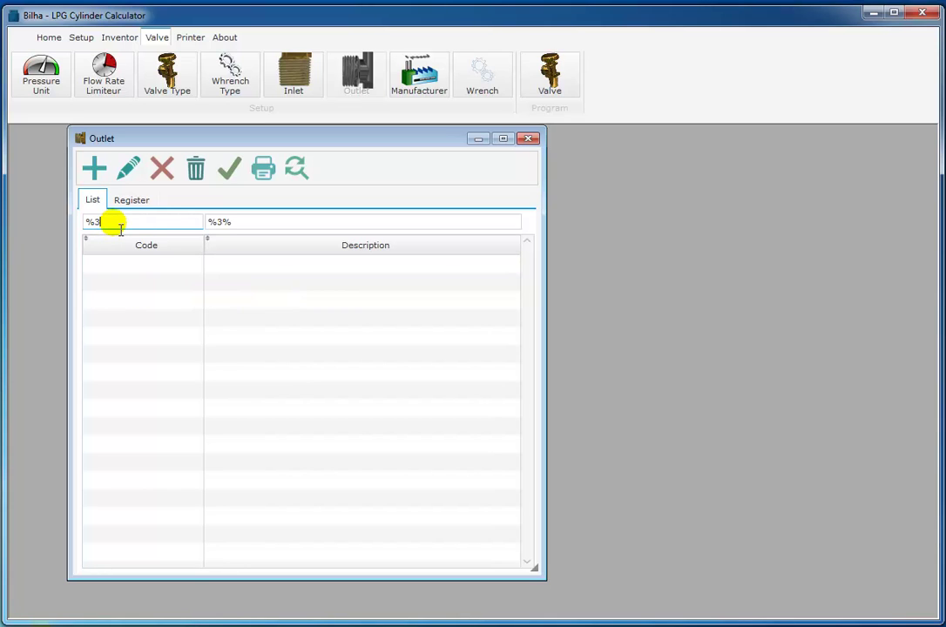
pyautogui.write('/8%')
pyautogui.click(130, 201)
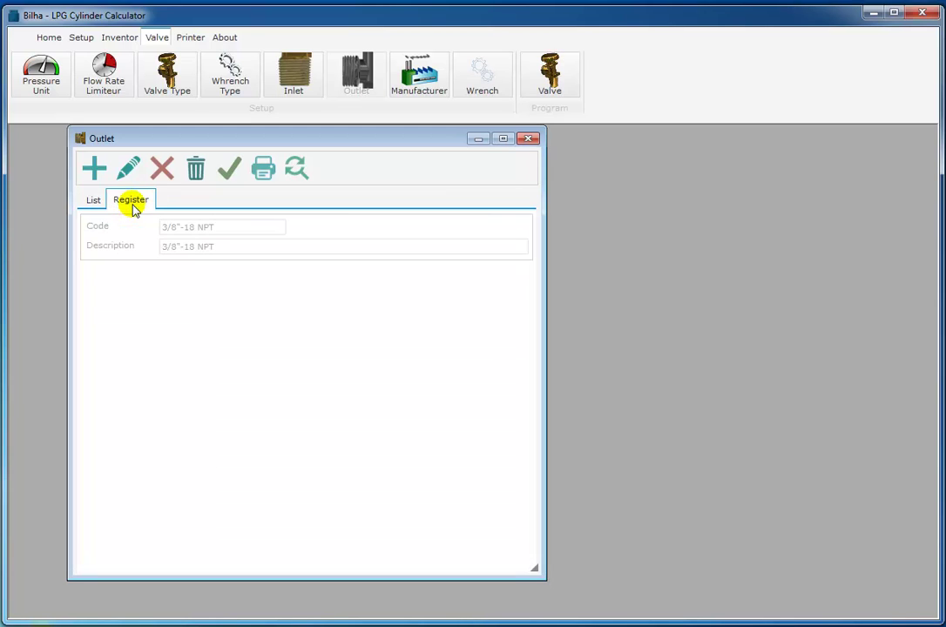
pyautogui.click(97, 201)
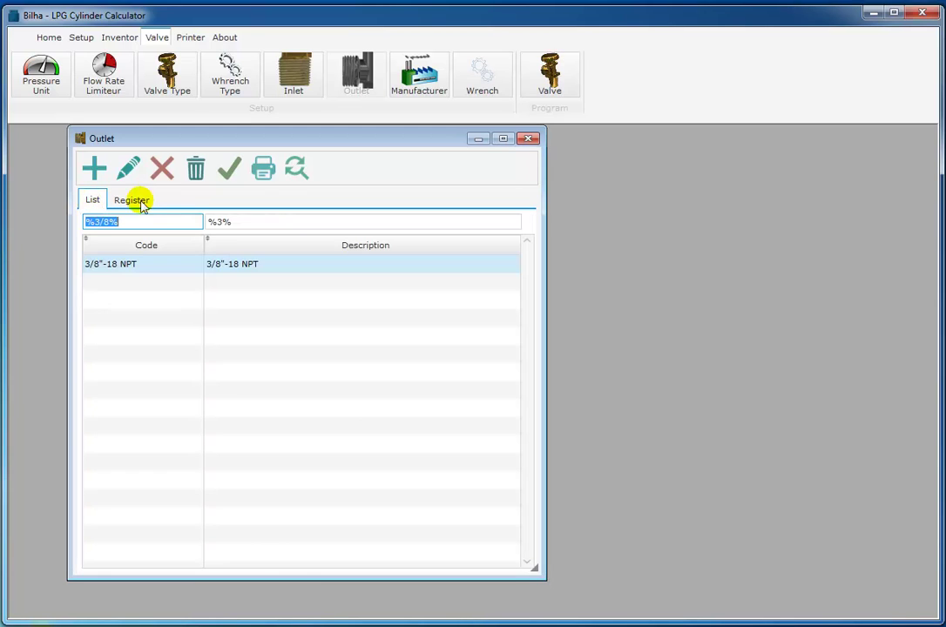
# Step: Clear the code and description filters of the outlet list and close its window
pyautogui.press('BackSpace')
pyautogui.click(273, 219)
pyautogui.press('BackSpace')
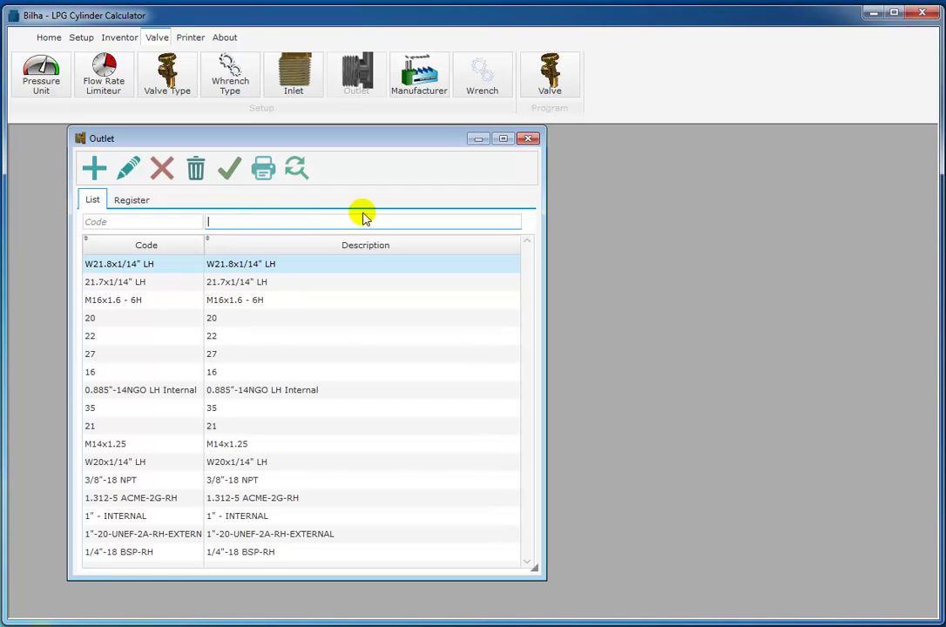
pyautogui.click(529, 139)
pyautogui.click(422, 85)
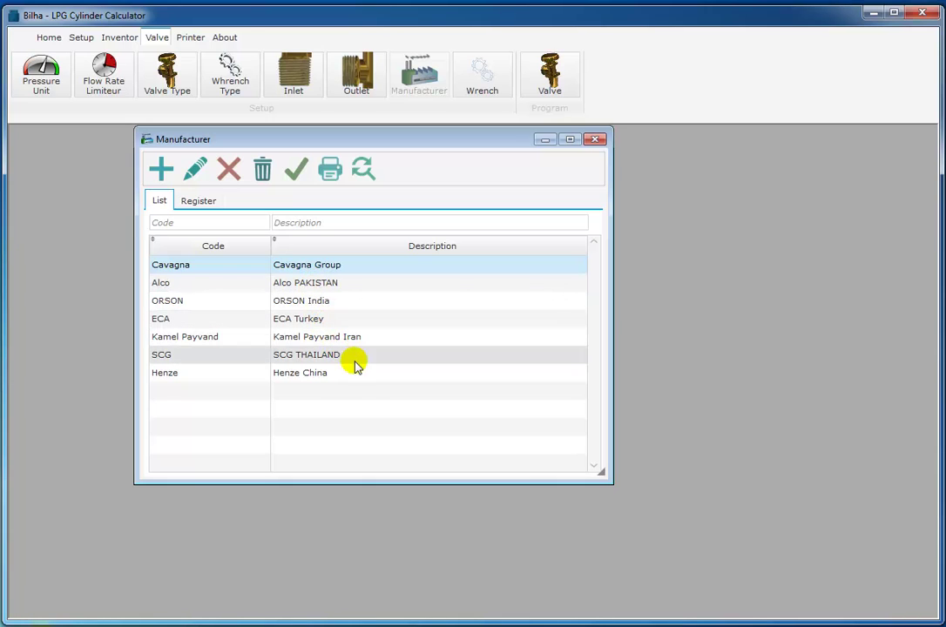
pyautogui.click(217, 344)
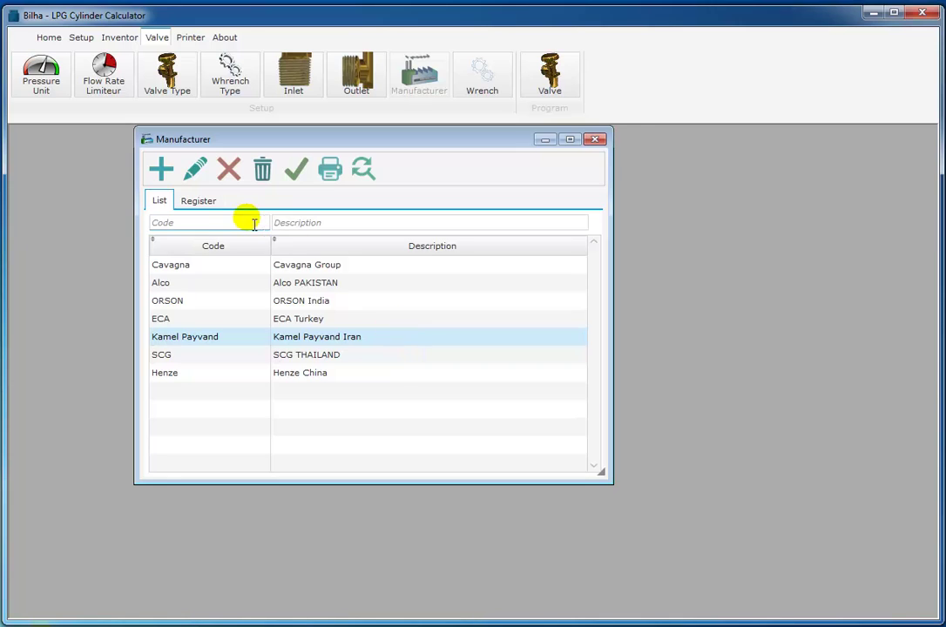
pyautogui.click(196, 203)
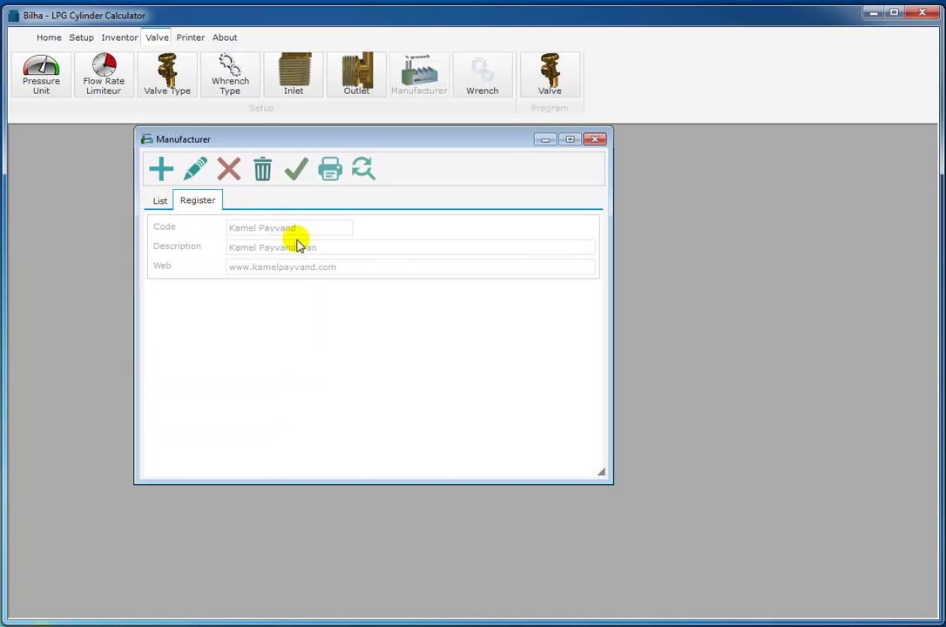
# Step: Close the manufacturer list and open the wrench list, enlarging its window to show all rows
pyautogui.click(157, 204)
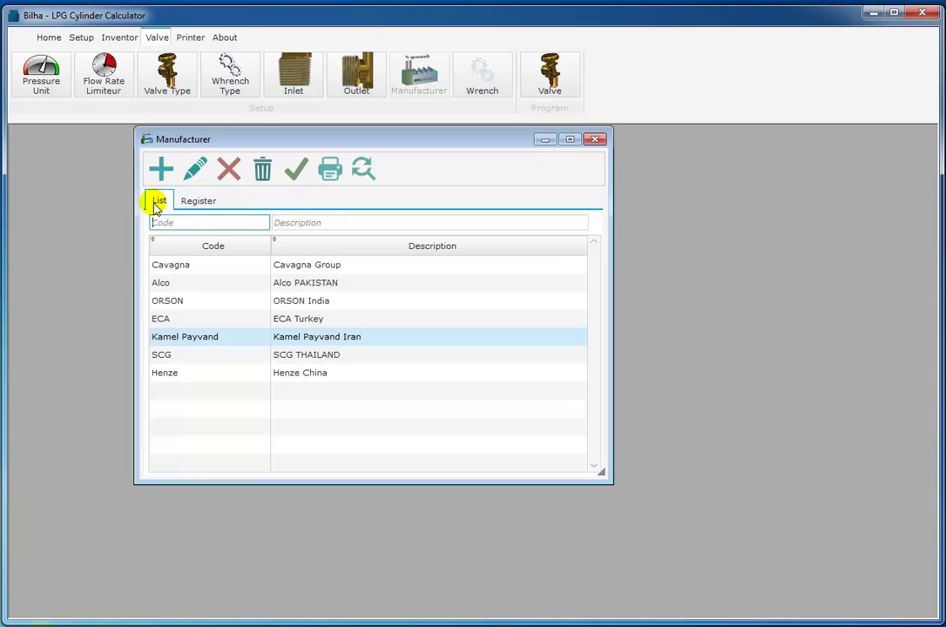
pyautogui.click(596, 140)
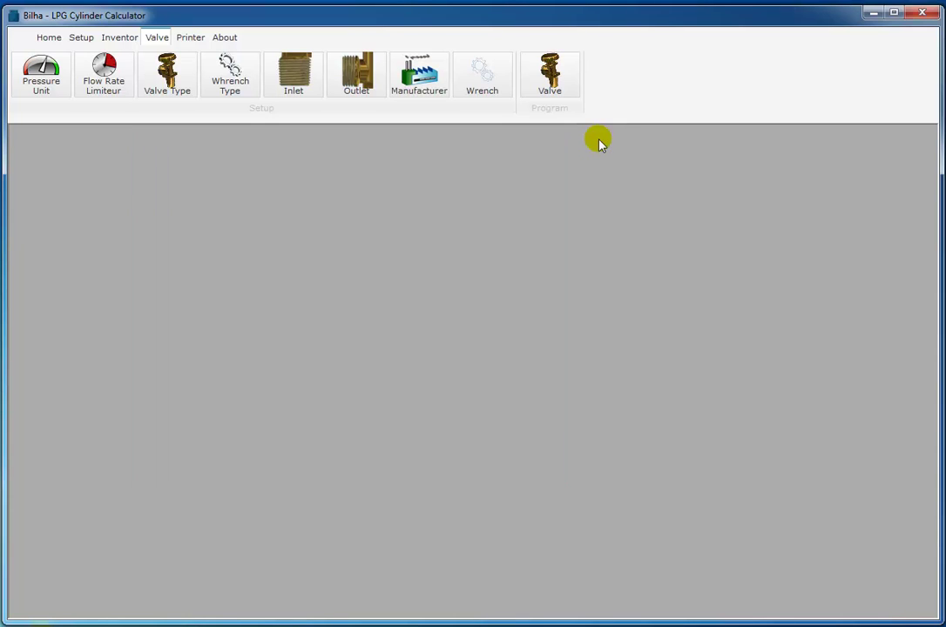
pyautogui.click(493, 91)
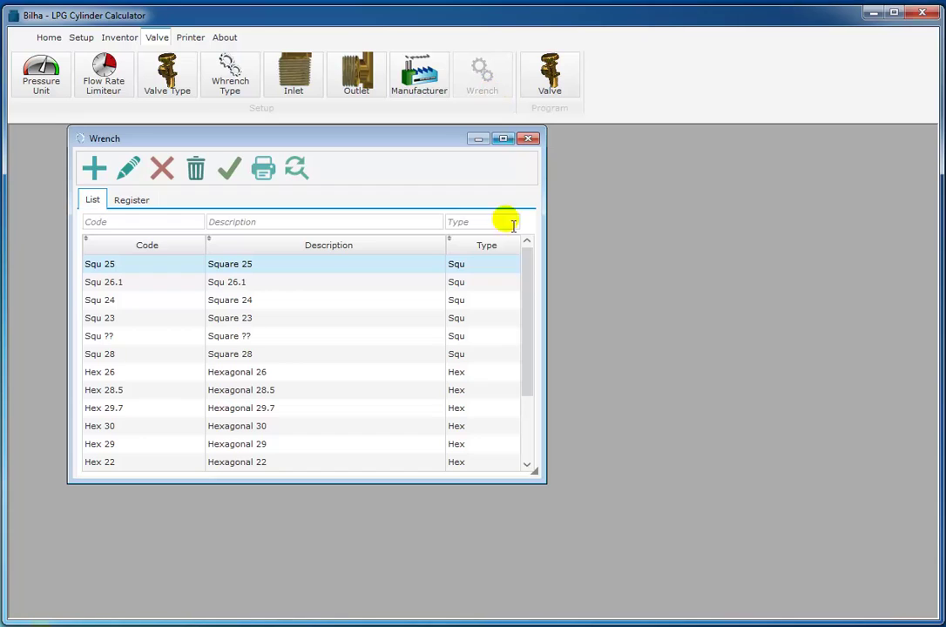
pyautogui.moveTo(524, 302); pyautogui.dragTo(523, 431)
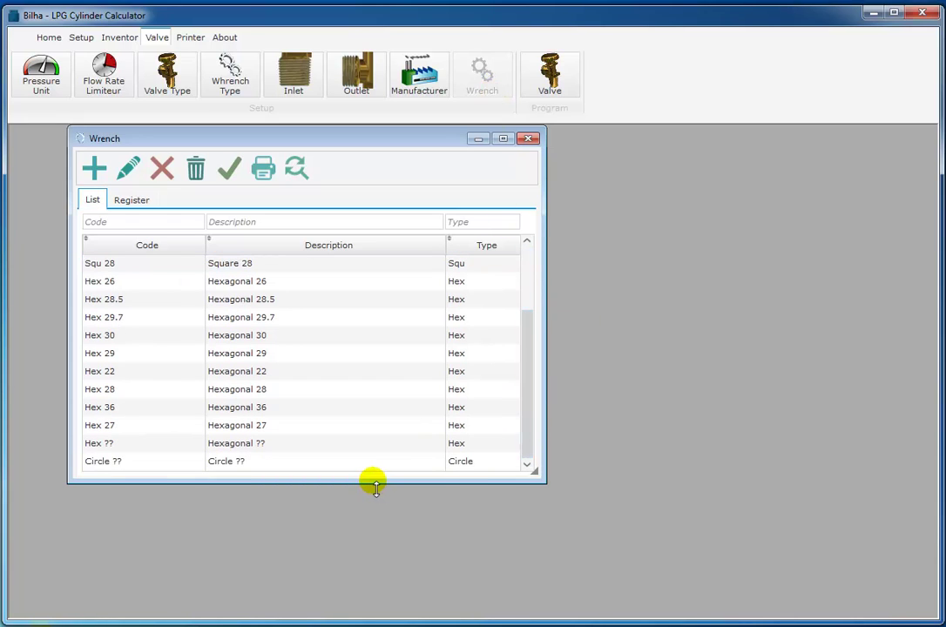
pyautogui.moveTo(375, 488); pyautogui.dragTo(375, 585)
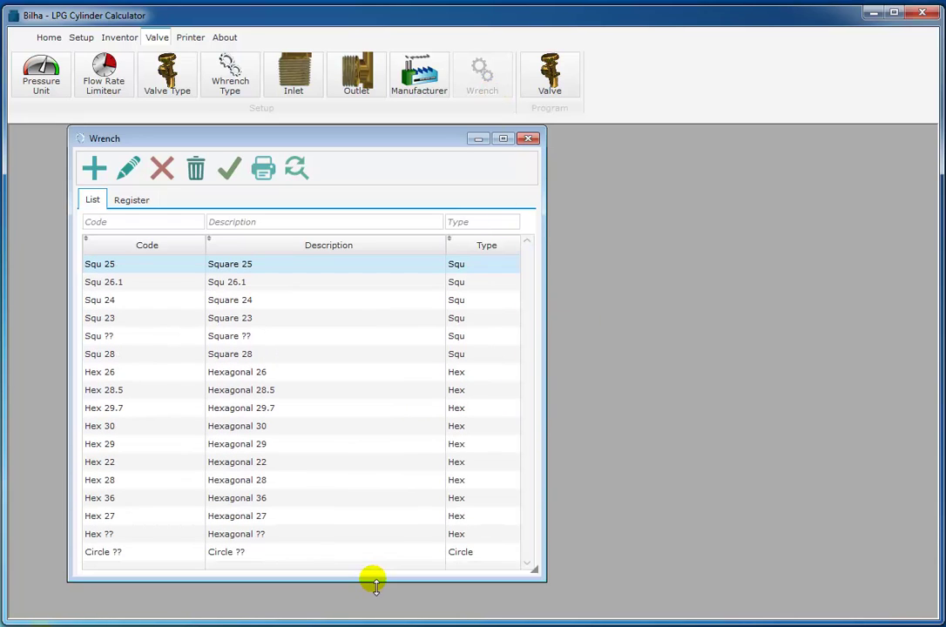
# Step: View the register records of the Square 25 and Hexagonal 27 wrenches, returning to the wrench list
pyautogui.click(129, 201)
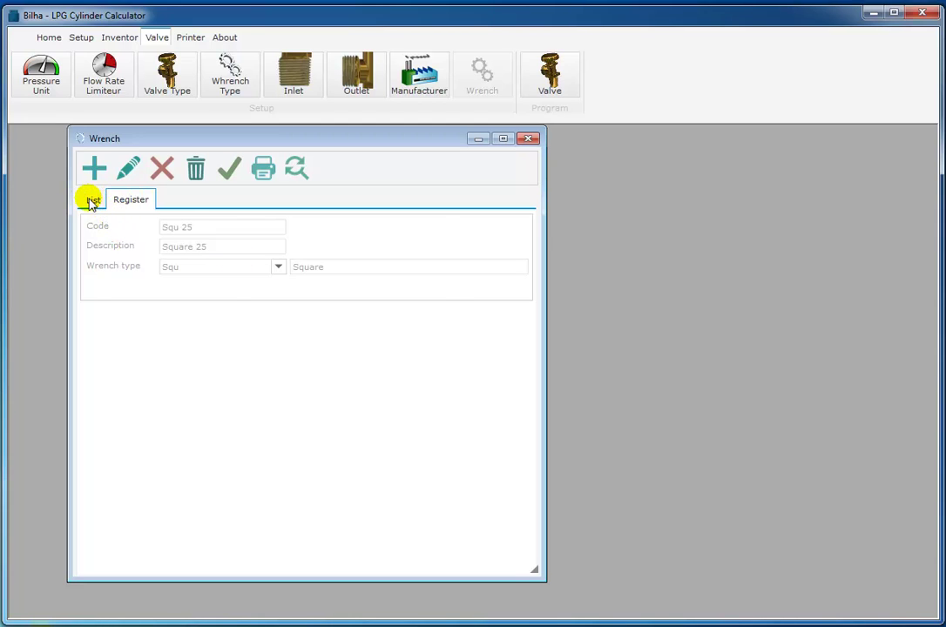
pyautogui.click(92, 200)
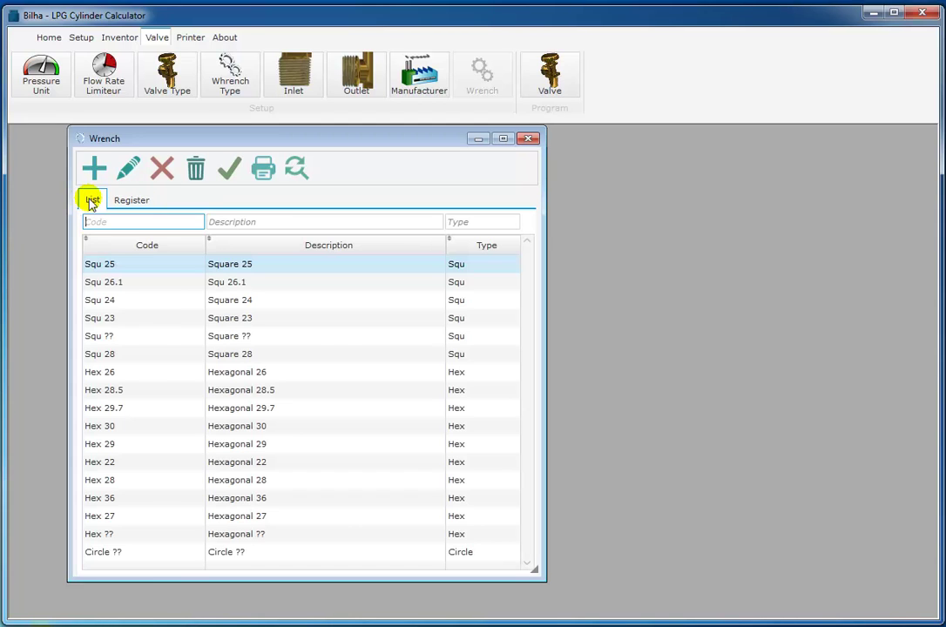
pyautogui.click(215, 521)
pyautogui.click(135, 202)
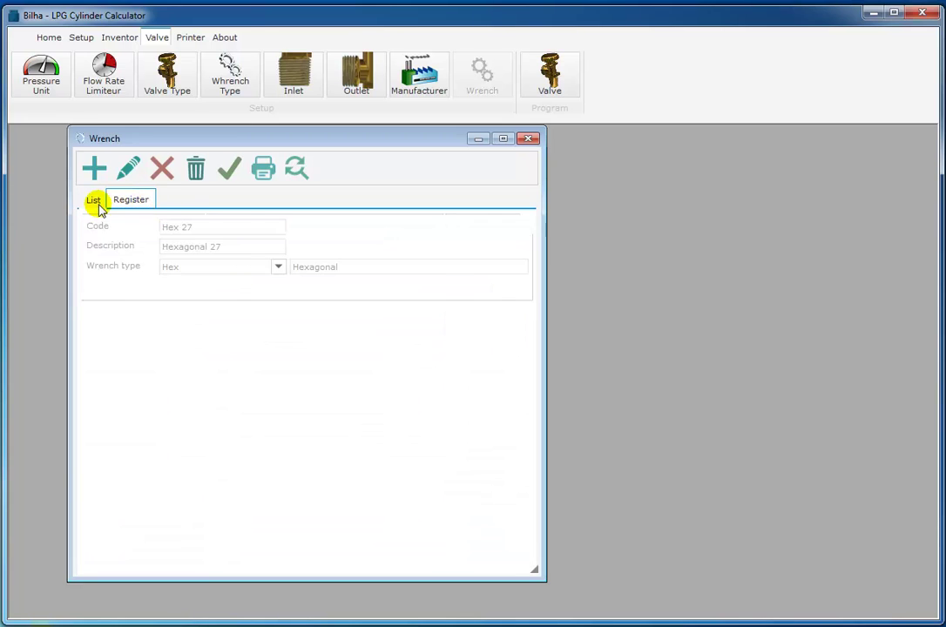
pyautogui.click(96, 206)
pyautogui.click(131, 204)
pyautogui.click(103, 207)
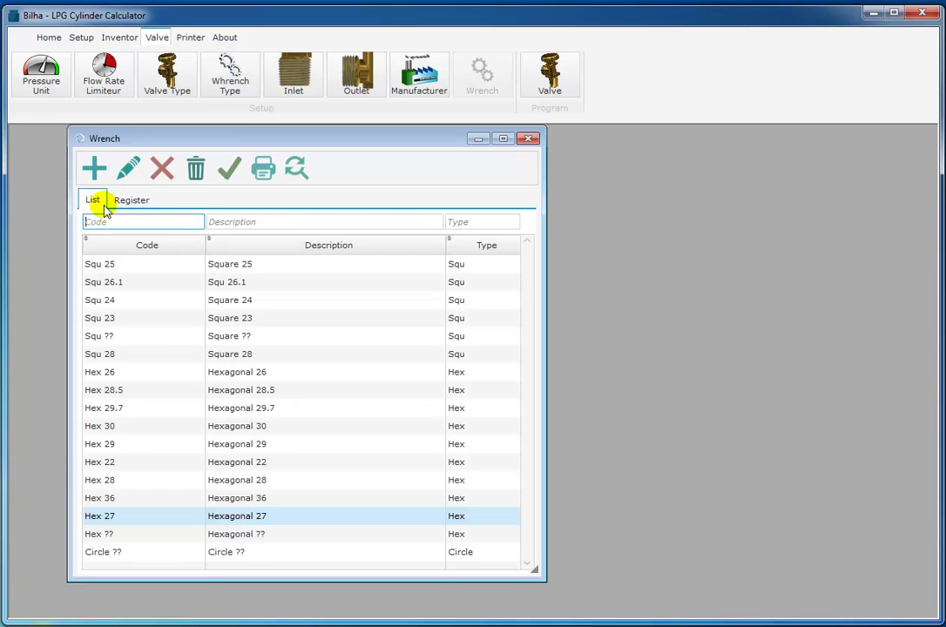
# Step: Start editing the Hexagonal 27 wrench record and filter its wrench type choices by code %H%
pyautogui.click(211, 535)
pyautogui.click(240, 518)
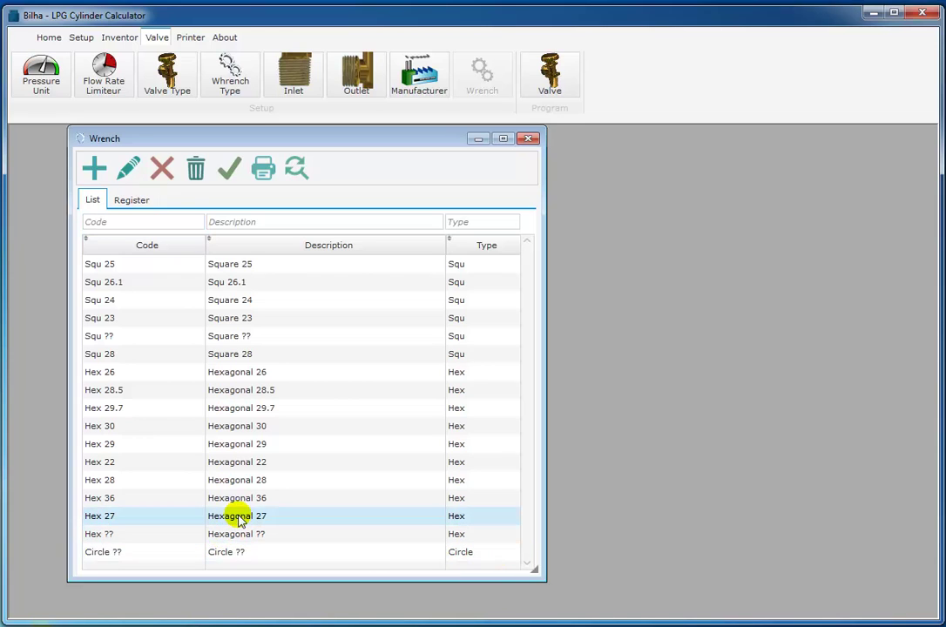
pyautogui.click(131, 202)
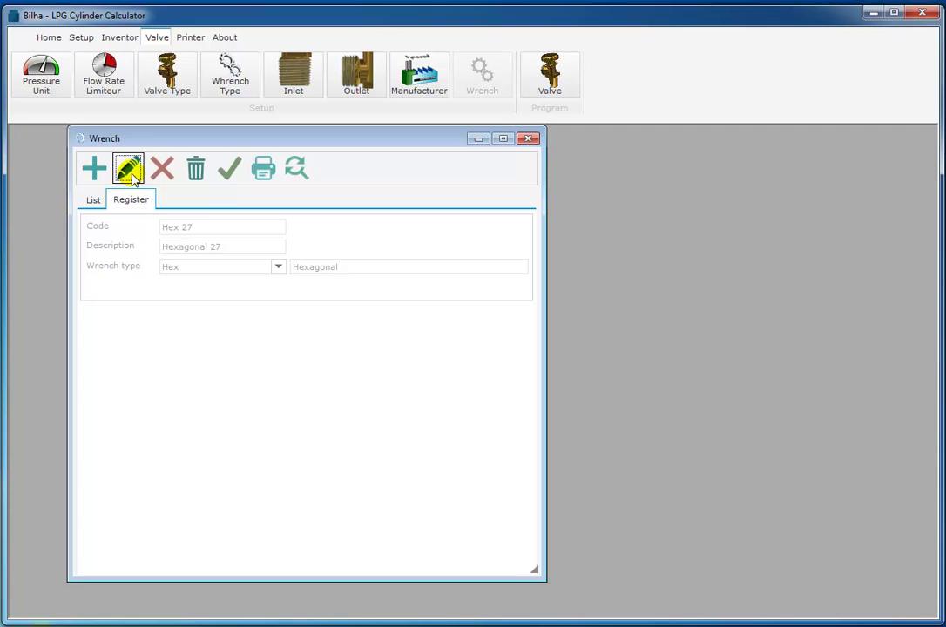
pyautogui.click(132, 177)
pyautogui.click(277, 267)
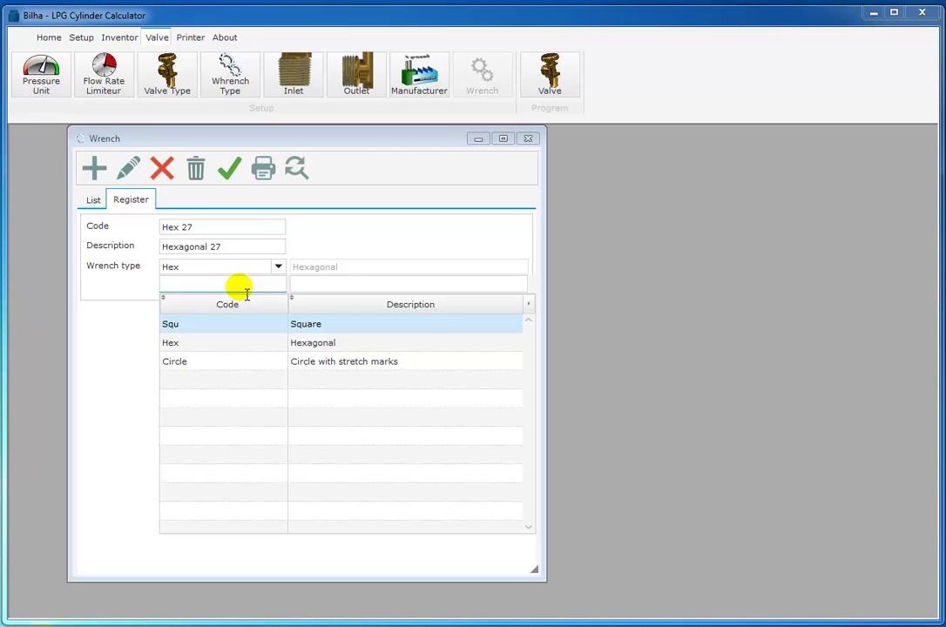
pyautogui.write('H')
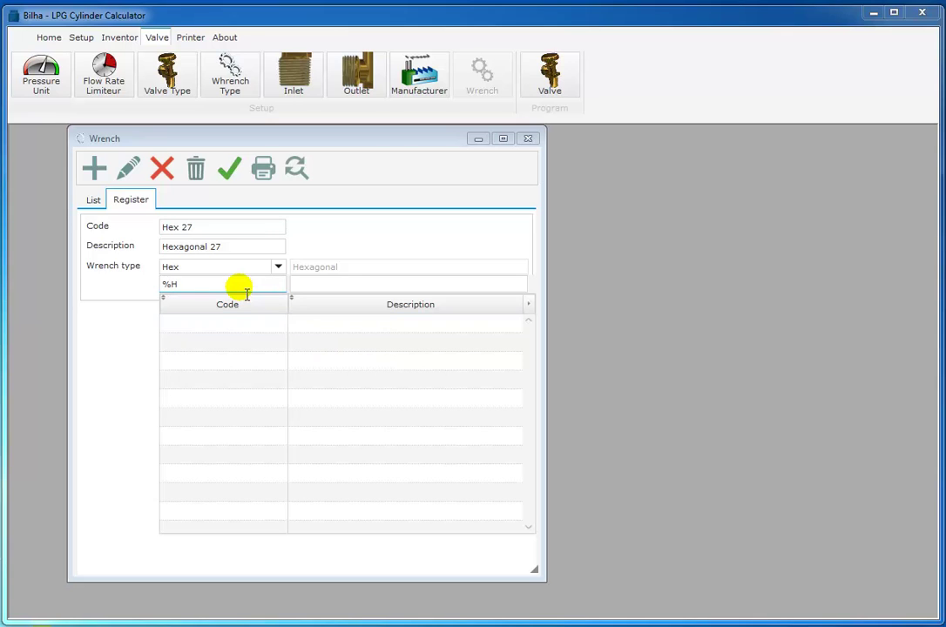
pyautogui.write('%')
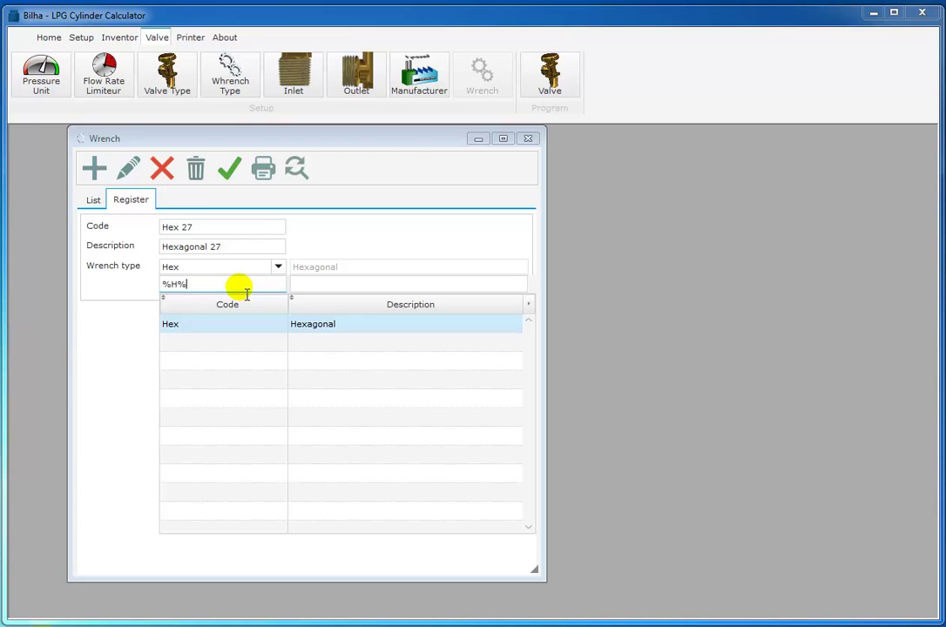
# Step: Clear the code filter of the wrench type choices and pick Hex for the Hexagonal 27 wrench
pyautogui.press('BackSpace')
pyautogui.press('BackSpace')
pyautogui.press('BackSpace')
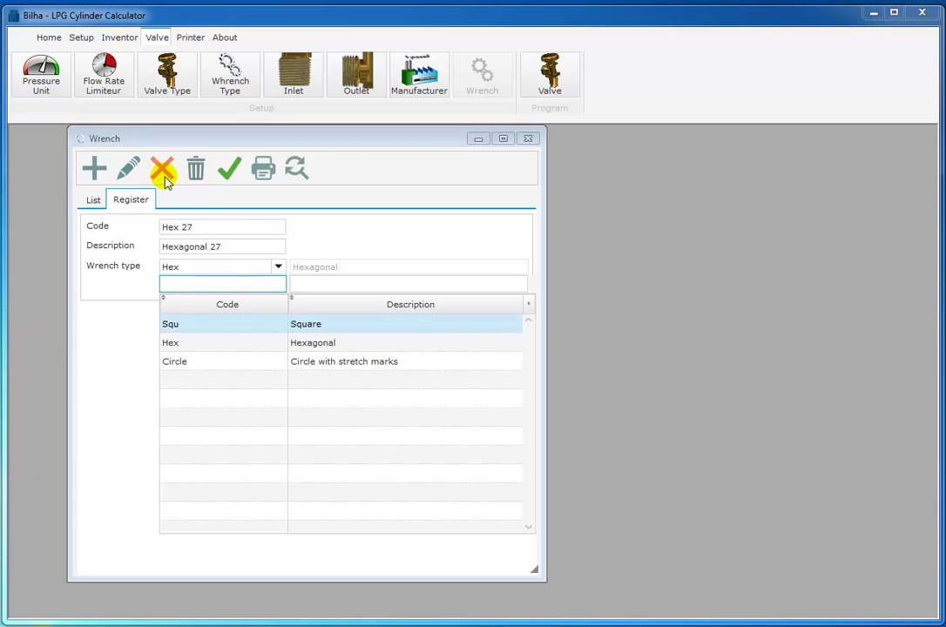
pyautogui.click(198, 344)
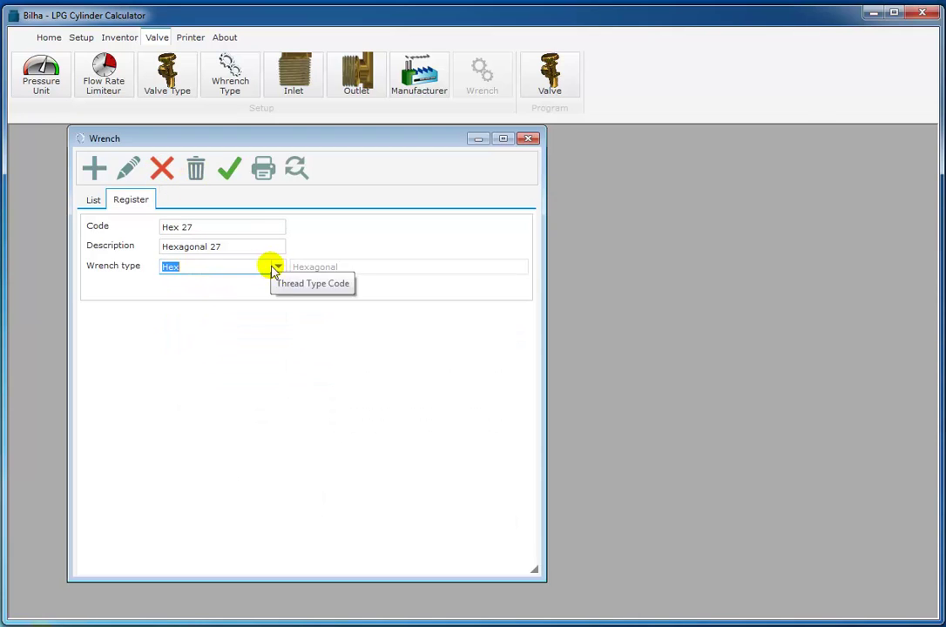
# Step: Empty the wrench type of the Hexagonal 27 record and set it to Circle by entering the code directly
pyautogui.click(275, 268)
pyautogui.click(235, 272)
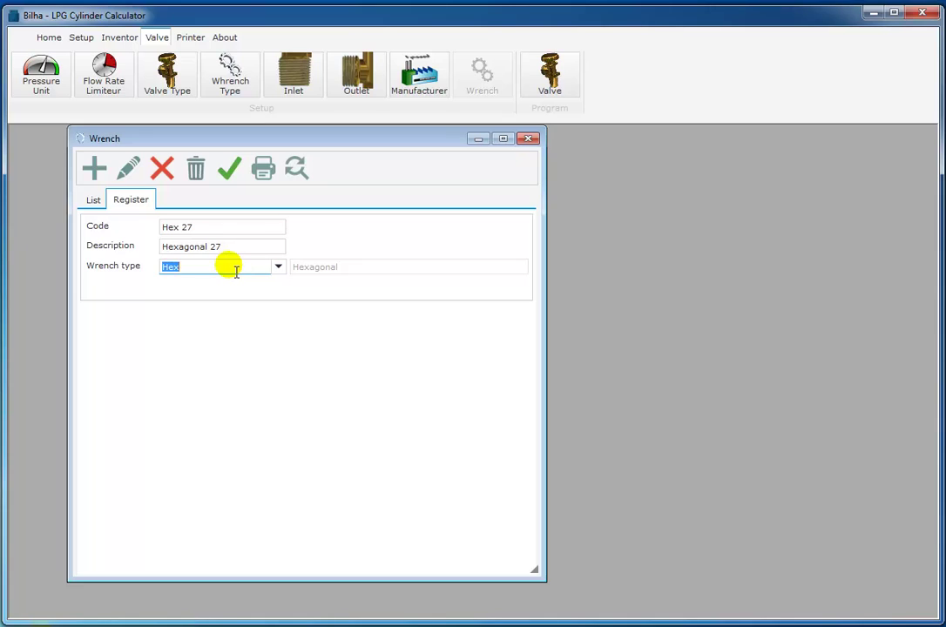
pyautogui.press('BackSpace')
pyautogui.write('H')
pyautogui.press('BackSpace')
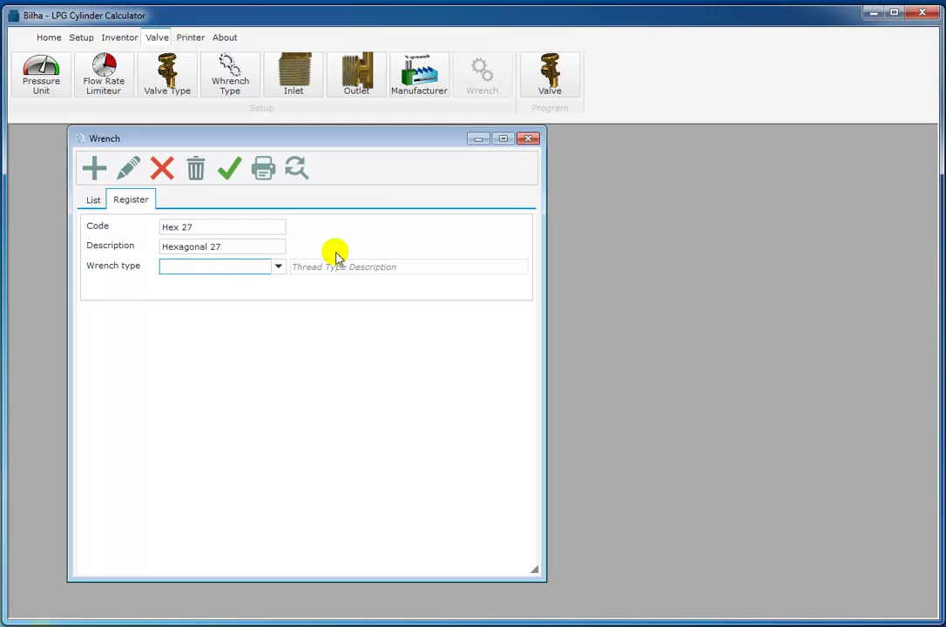
pyautogui.click(279, 268)
pyautogui.click(278, 268)
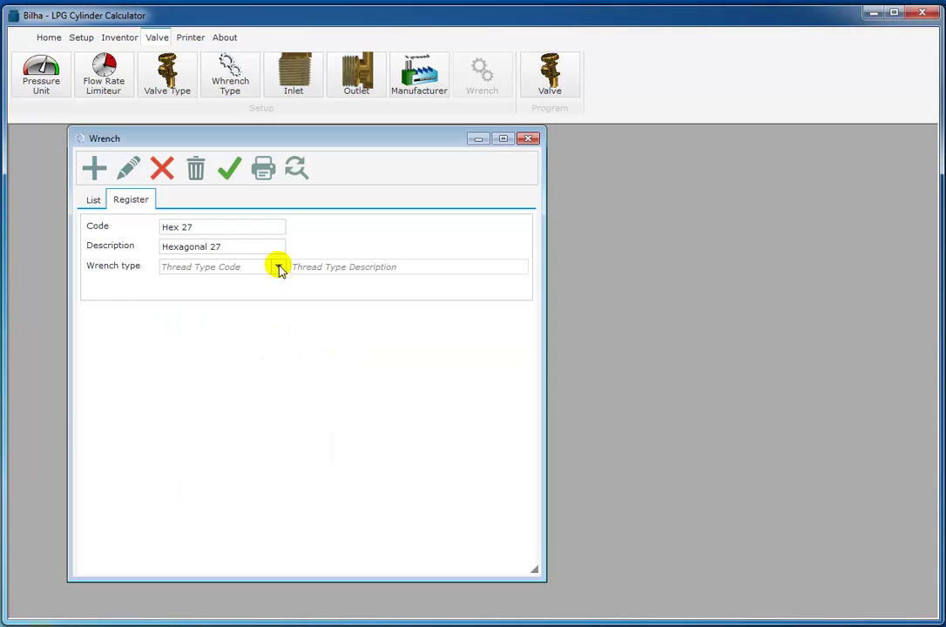
pyautogui.write('Circle')
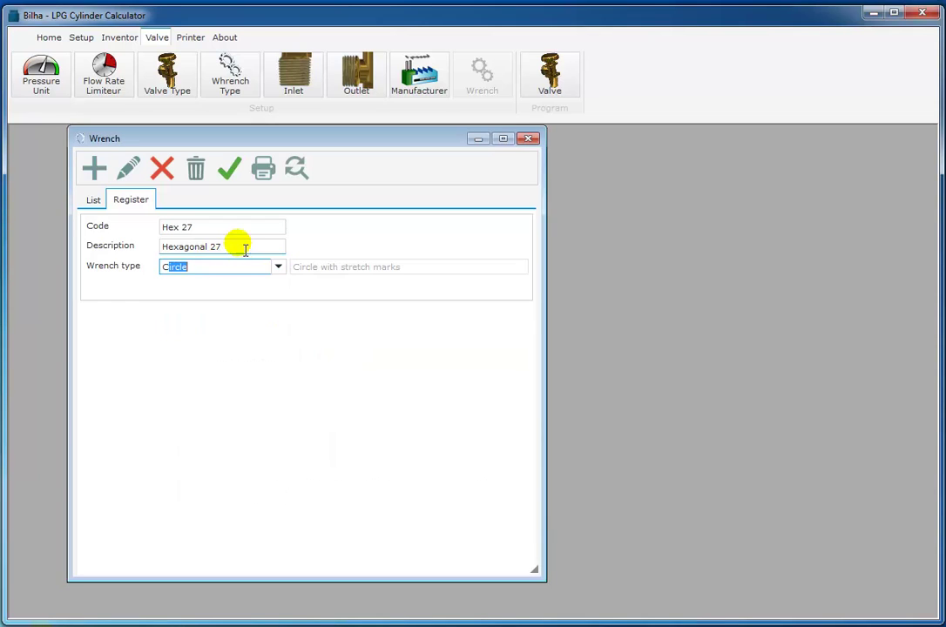
# Step: Cancel the editing of the Hexagonal 27 wrench record and discard its changes
pyautogui.click(242, 248)
pyautogui.click(169, 177)
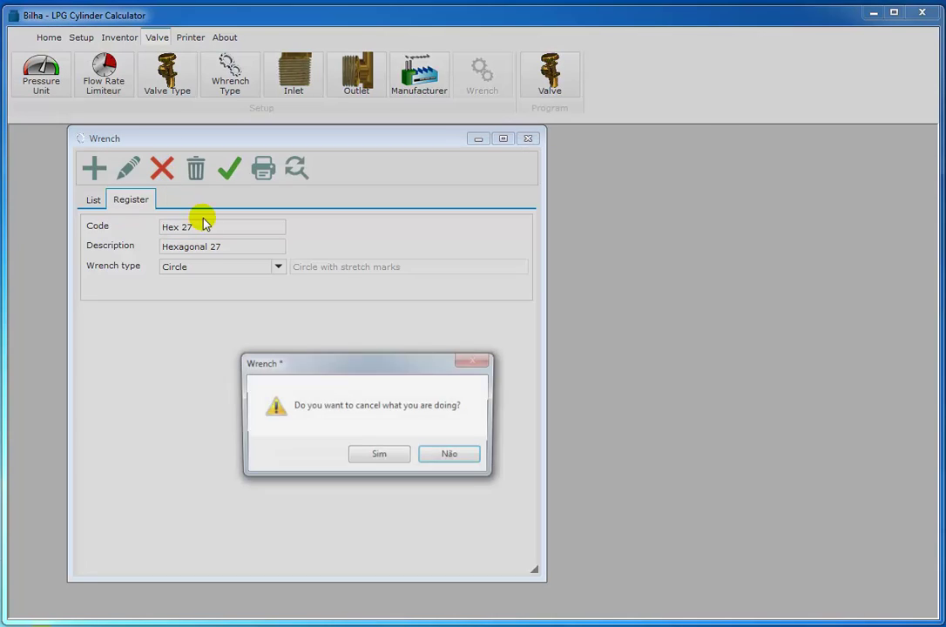
pyautogui.click(380, 457)
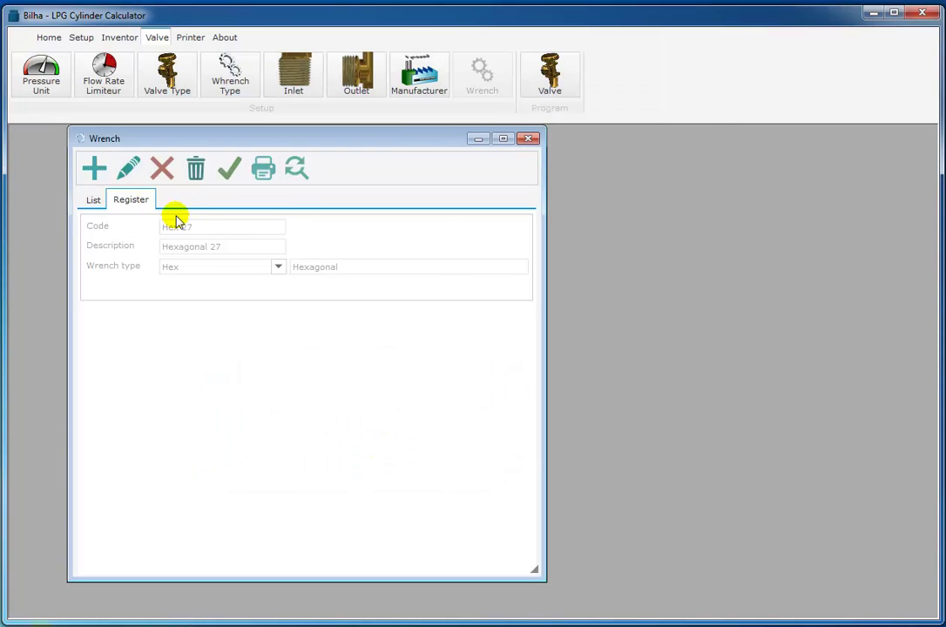
# Step: Return to the wrench list, close its window and open the valve list
pyautogui.click(93, 201)
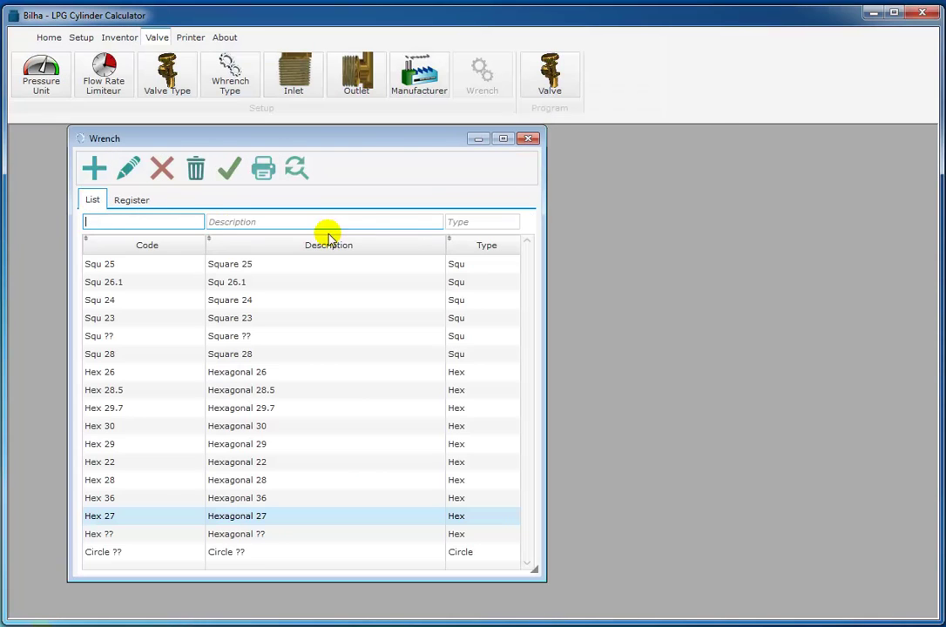
pyautogui.click(529, 140)
pyautogui.click(550, 74)
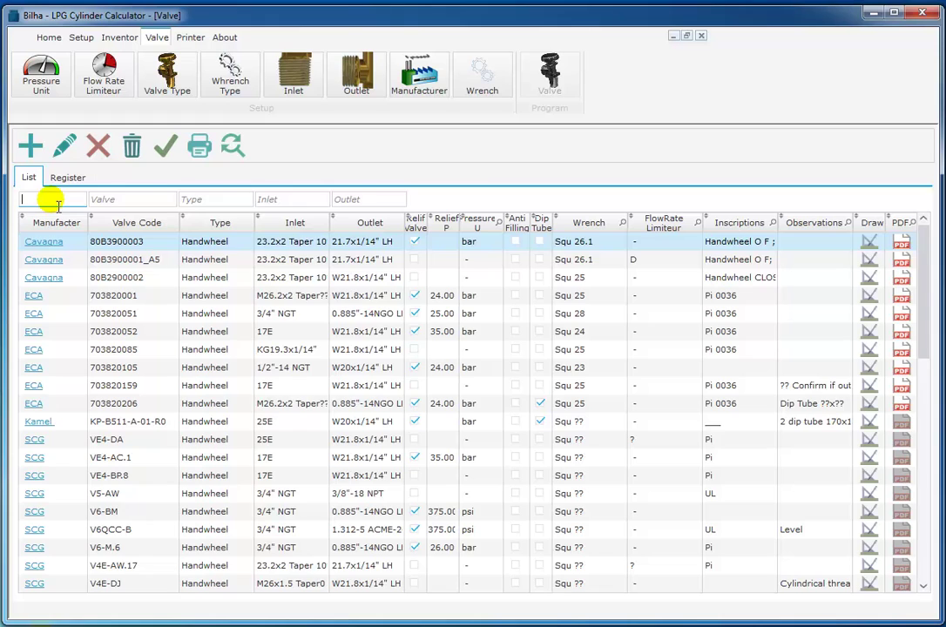
# Step: Filter the valve list by manufacturer, starting with %E% and refining it to %Ec%
pyautogui.write('%E')
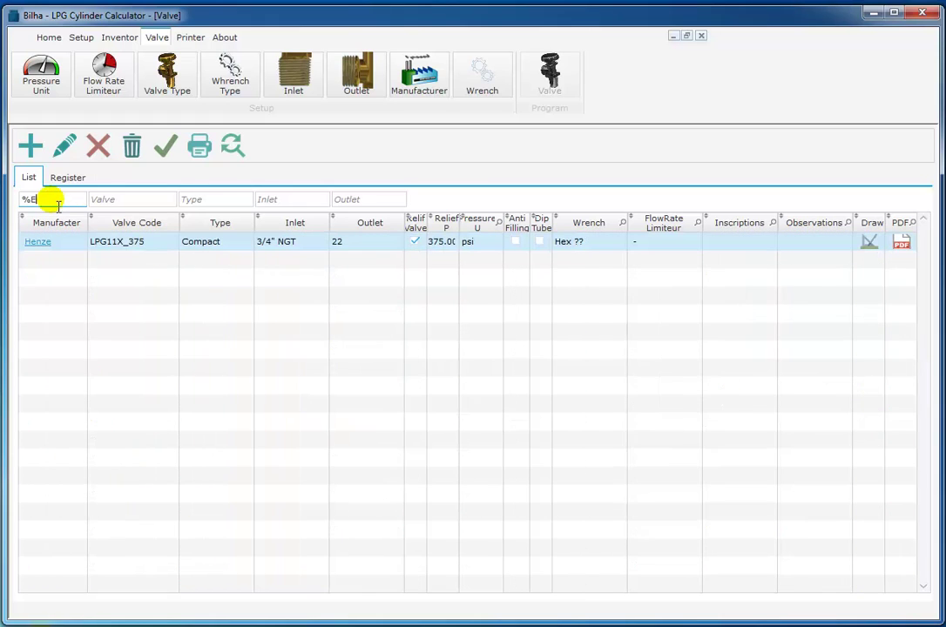
pyautogui.write('%')
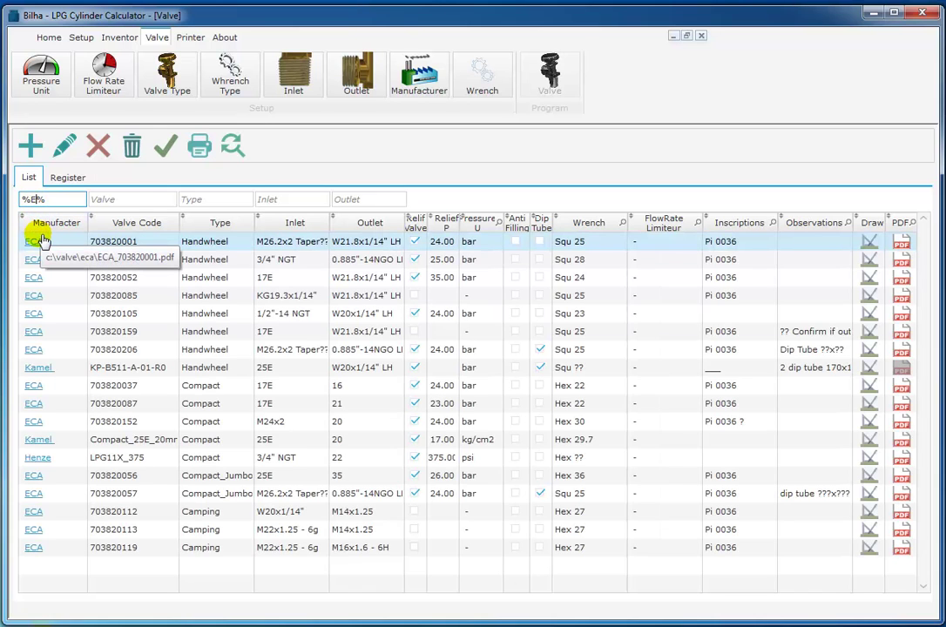
pyautogui.write('c')
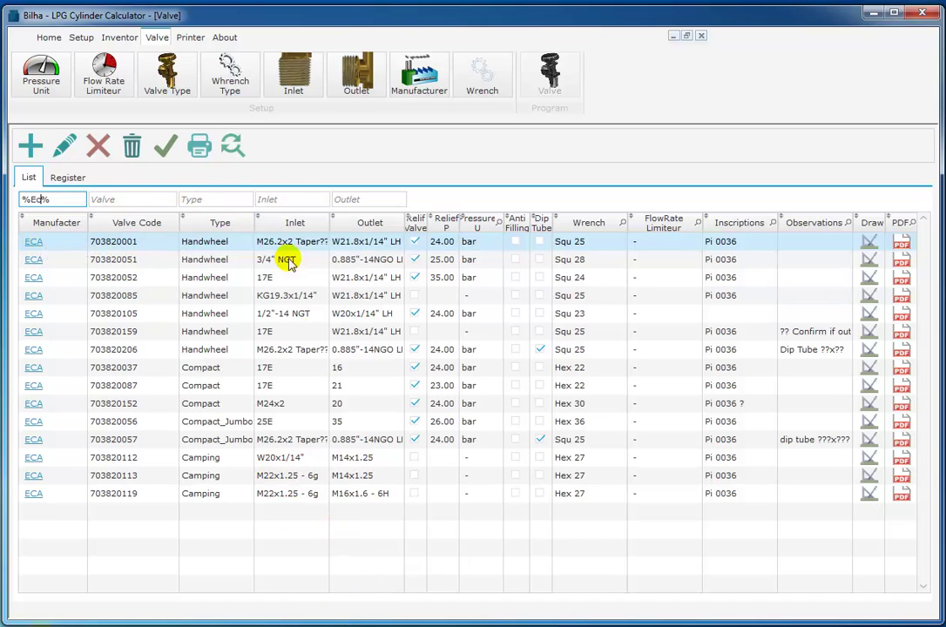
# Step: Narrow the filtered valves by type %Co% and inlet %17%
pyautogui.click(215, 202)
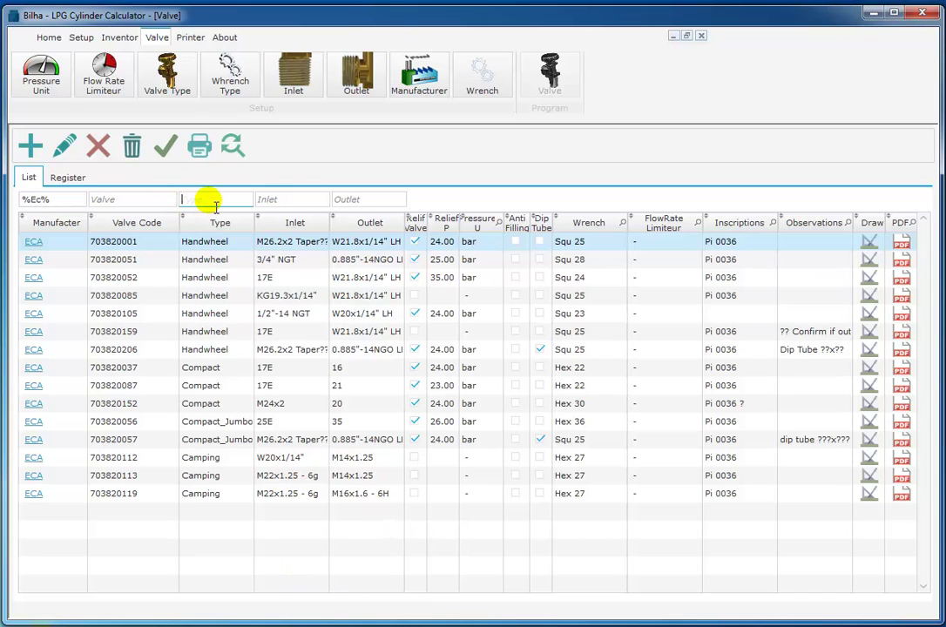
pyautogui.write('%Co%')
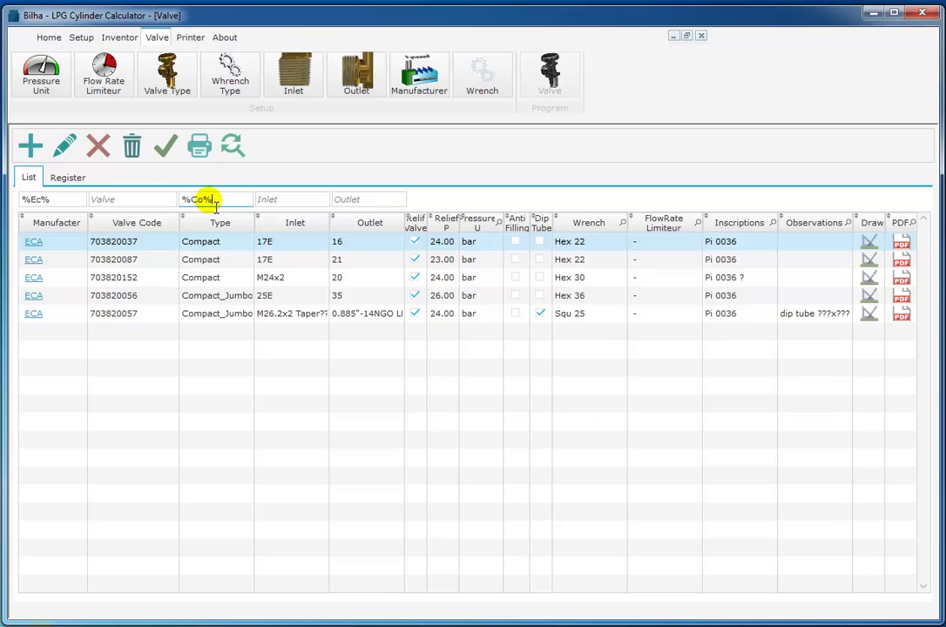
pyautogui.click(306, 201)
pyautogui.write('%17')
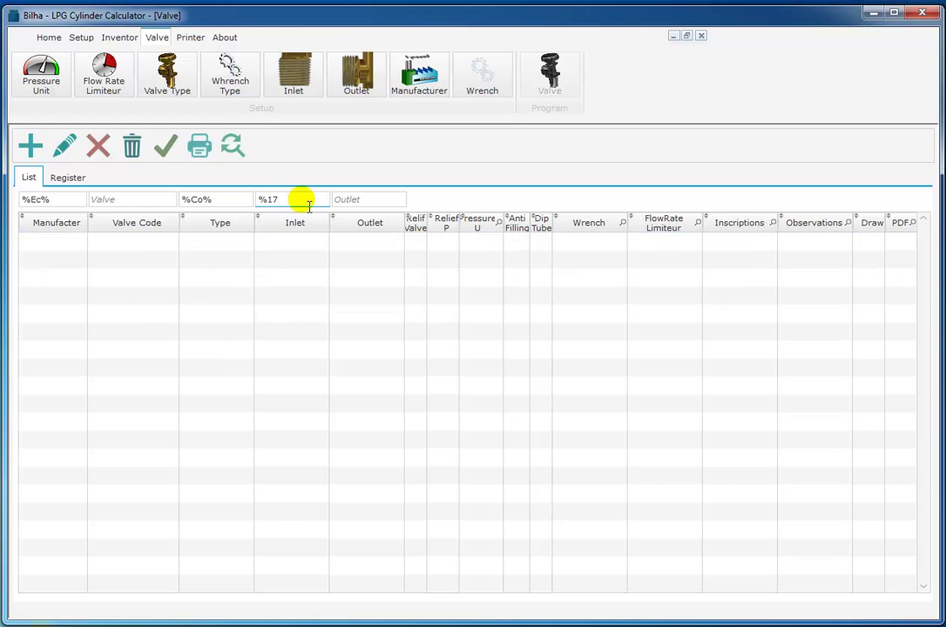
pyautogui.write('%')
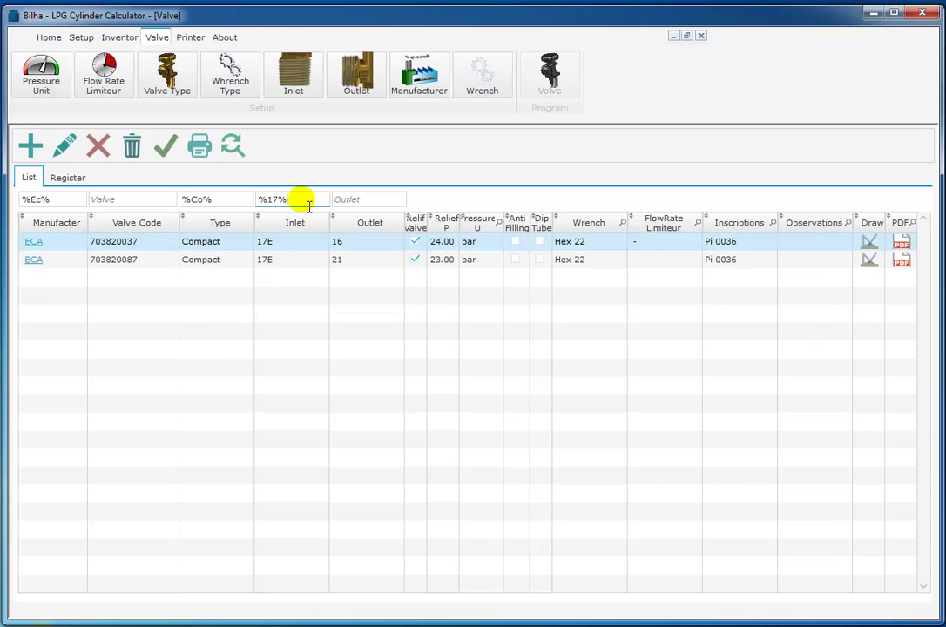
# Step: Narrow the filtered valves by outlet %16% and view the register record of valve 703820037
pyautogui.click(370, 204)
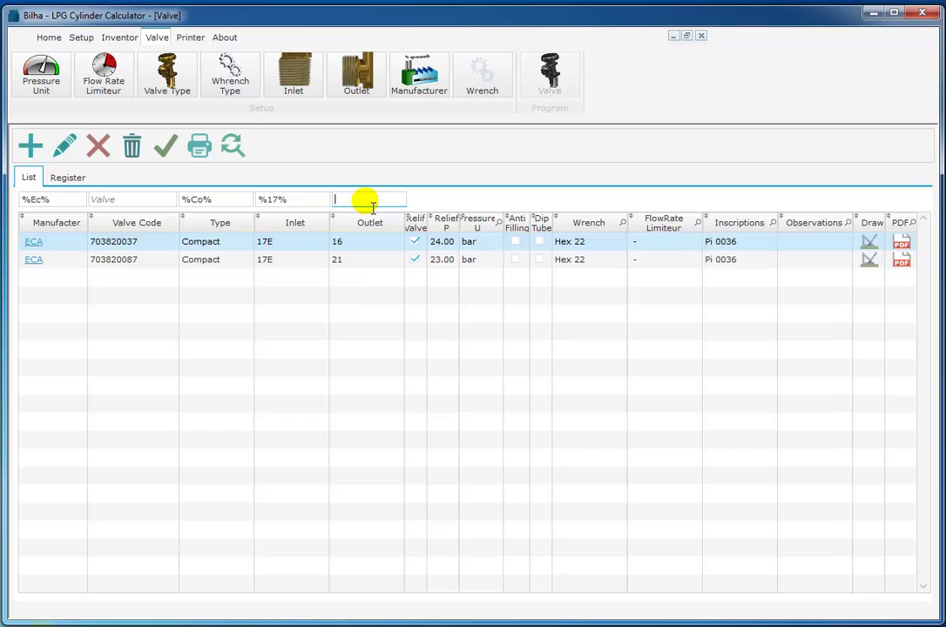
pyautogui.write('%1')
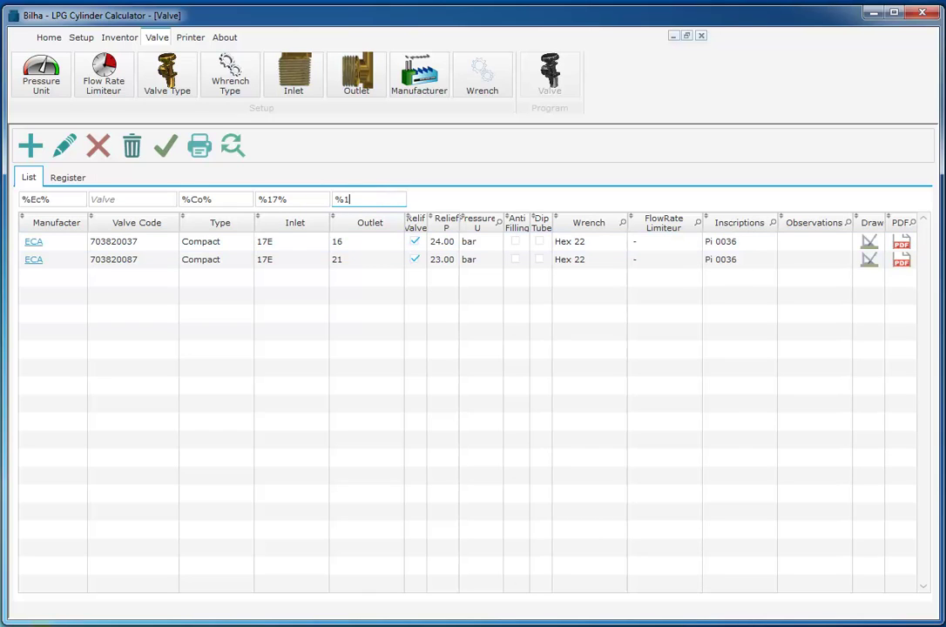
pyautogui.write('6%')
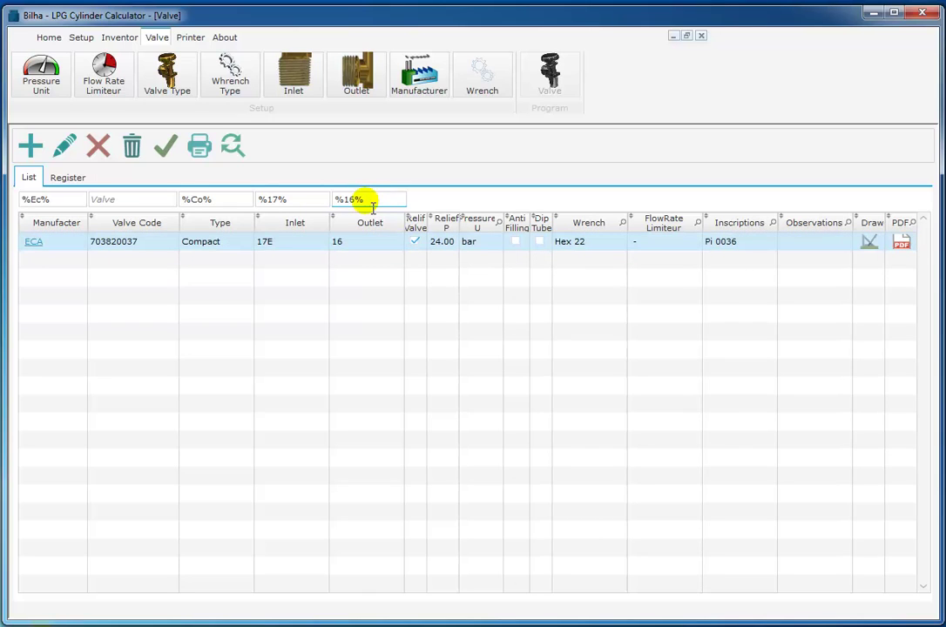
pyautogui.click(73, 180)
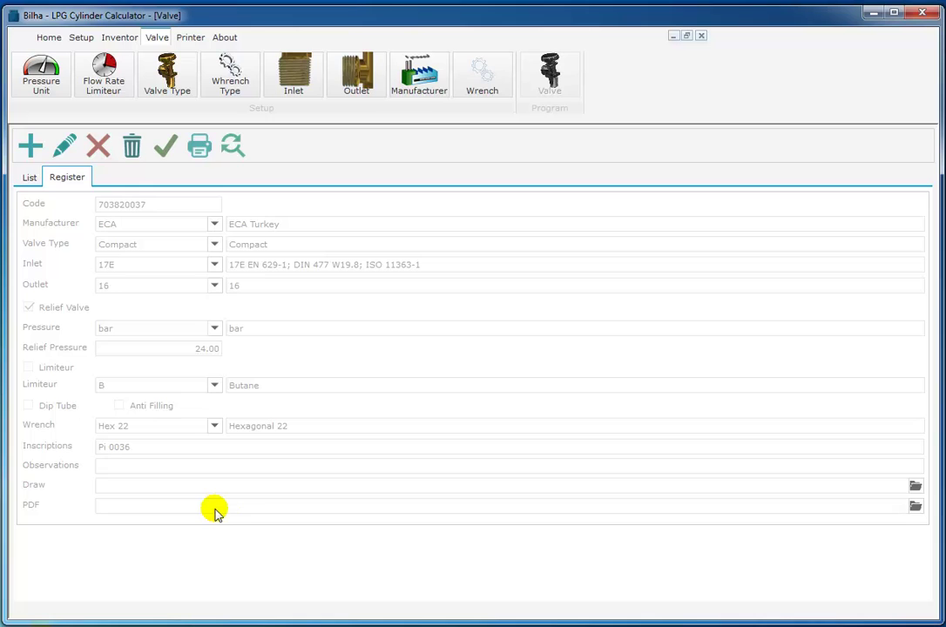
# Step: Return to the valve list and clear the outlet, inlet and type filters
pyautogui.click(29, 179)
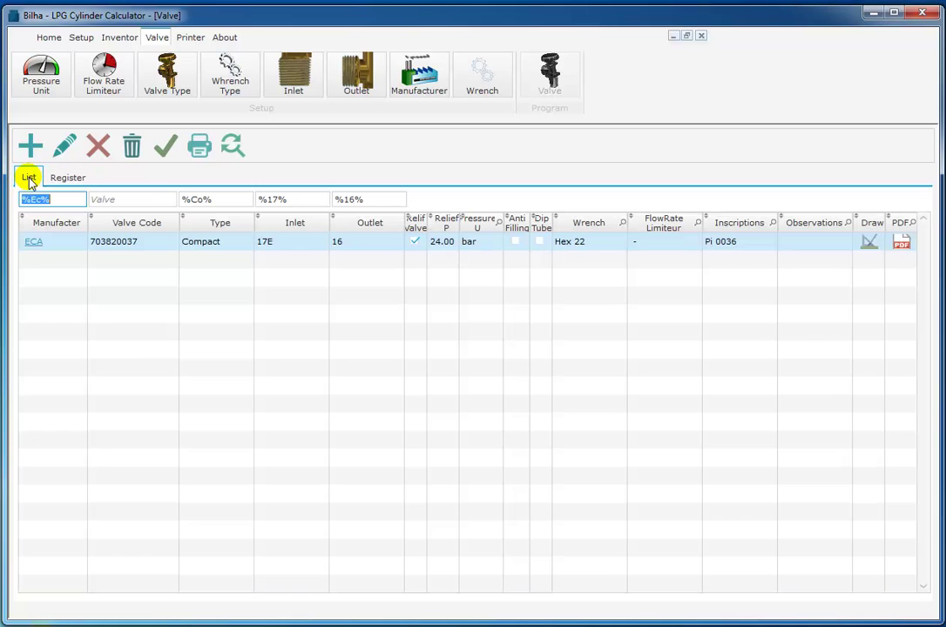
pyautogui.click(388, 205)
pyautogui.press('Delete')
pyautogui.click(322, 203)
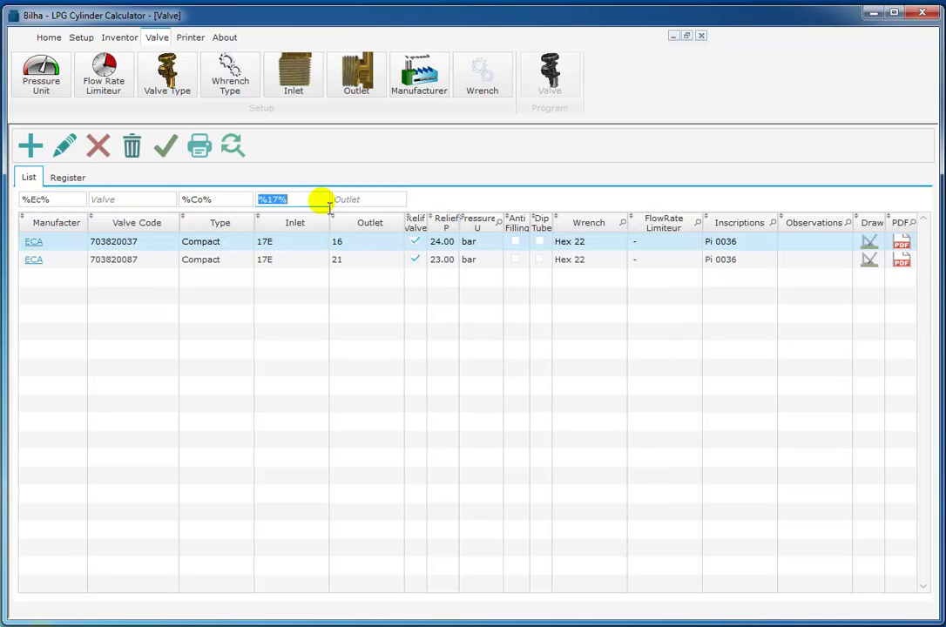
pyautogui.click(218, 202)
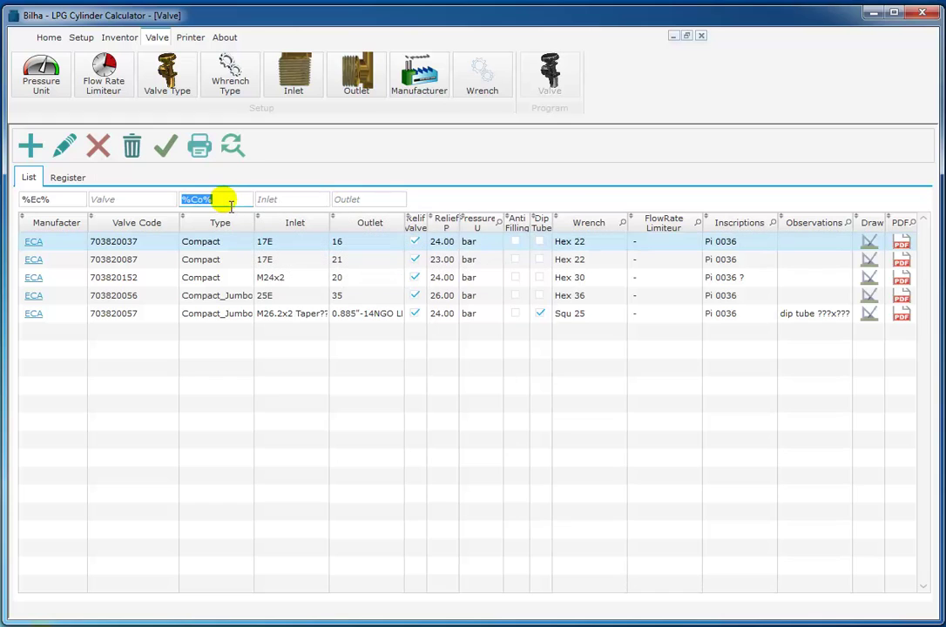
pyautogui.press('Delete')
# Step: Replace the manufacturer filter of the valve list with %Kam%
pyautogui.click(74, 202)
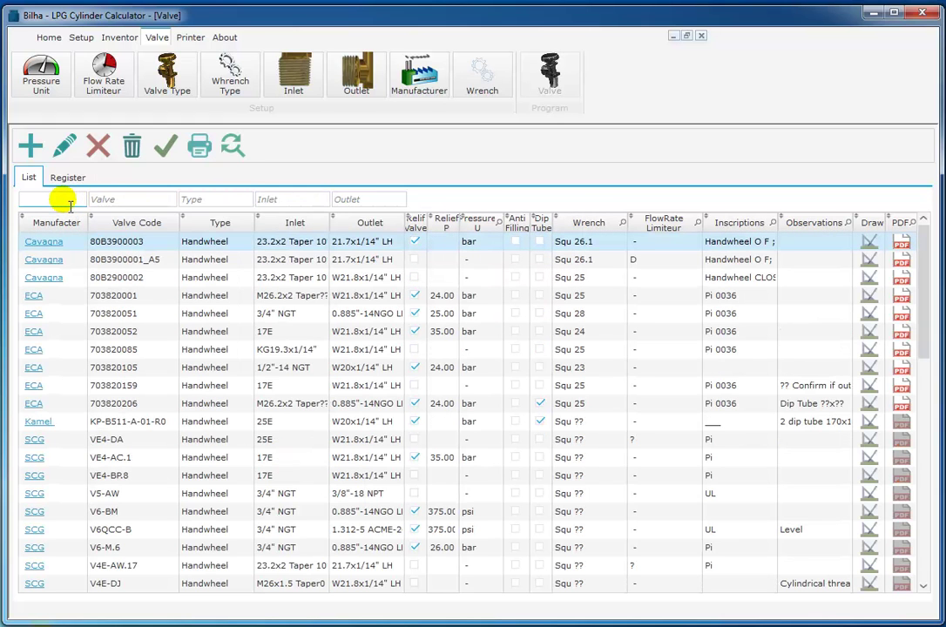
pyautogui.write('%Kam')
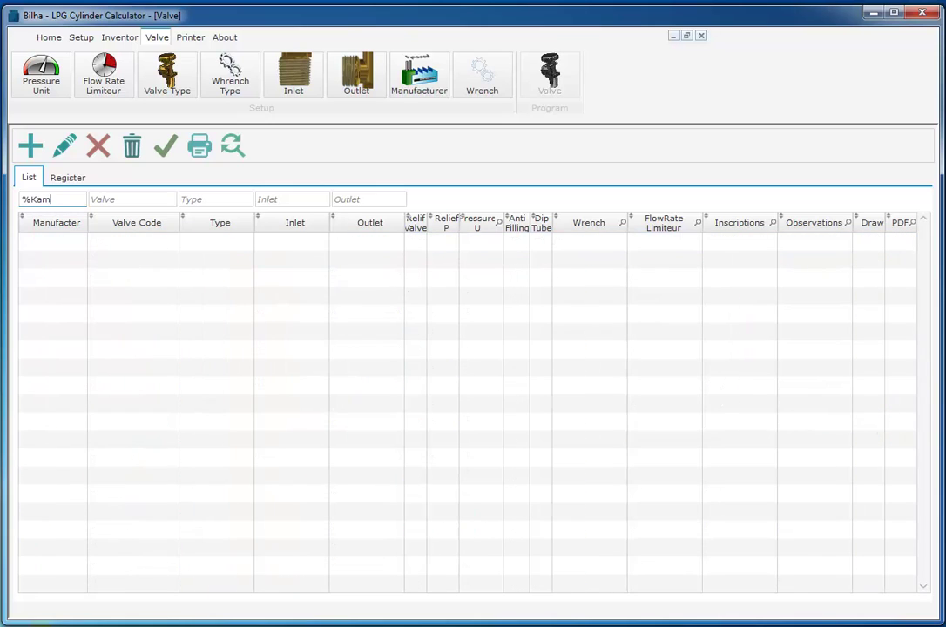
pyautogui.write('%')
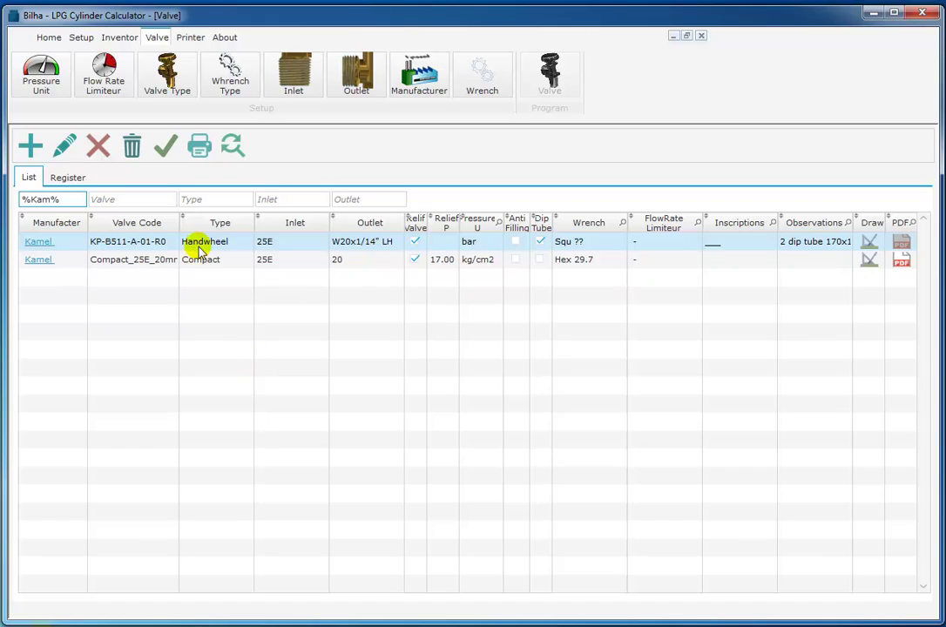
# Step: Widen the Valve Code column and narrow the FlowRate Limiteur and Inscriptions columns of the valve list
pyautogui.moveTo(180, 230); pyautogui.dragTo(224, 229)
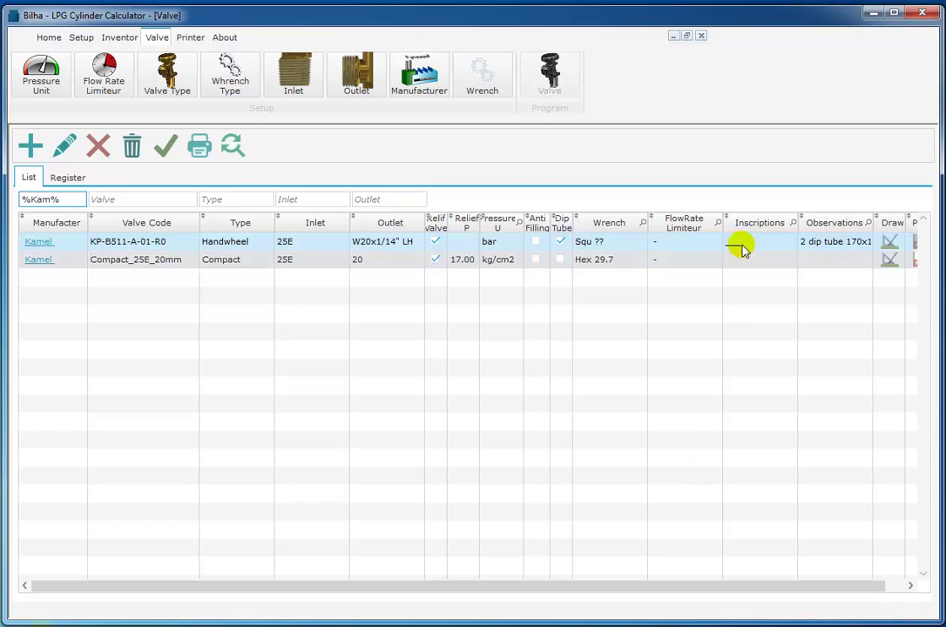
pyautogui.moveTo(722, 229); pyautogui.dragTo(694, 245)
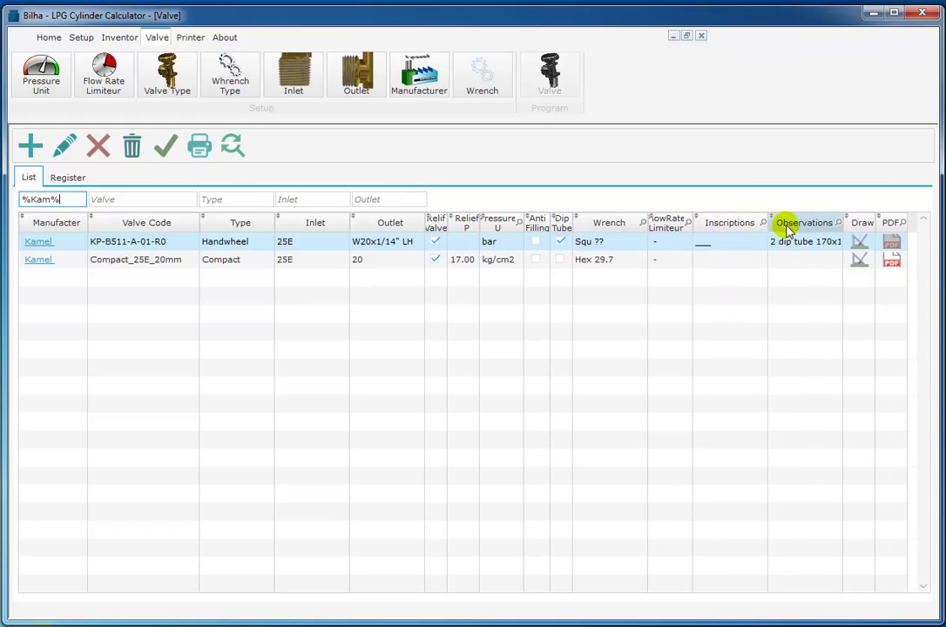
pyautogui.moveTo(770, 226); pyautogui.dragTo(756, 228)
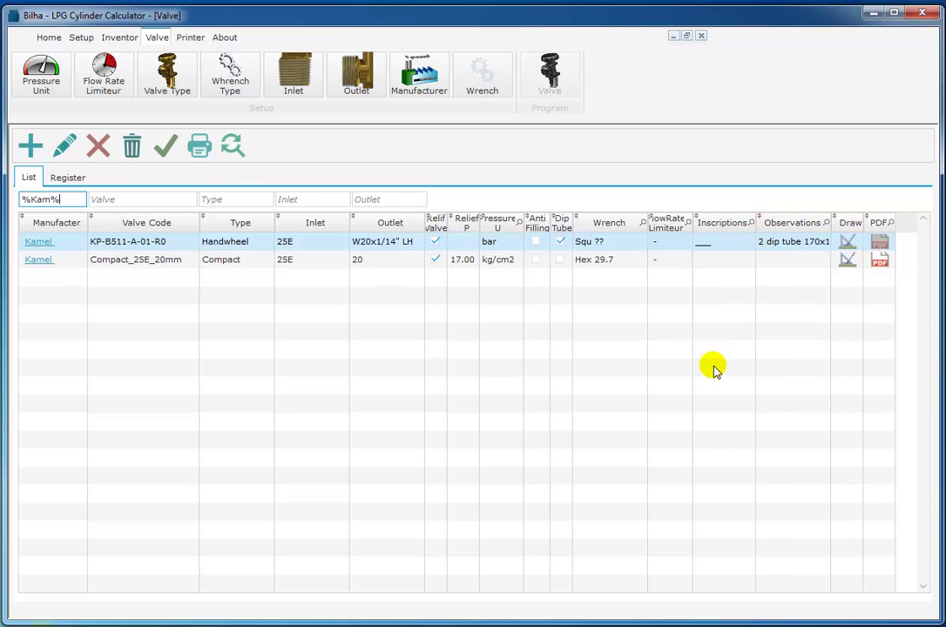
# Step: View the manufacturer's website from the Compact_25E_20mm valve's row, and minimize the browser window
pyautogui.click(46, 261)
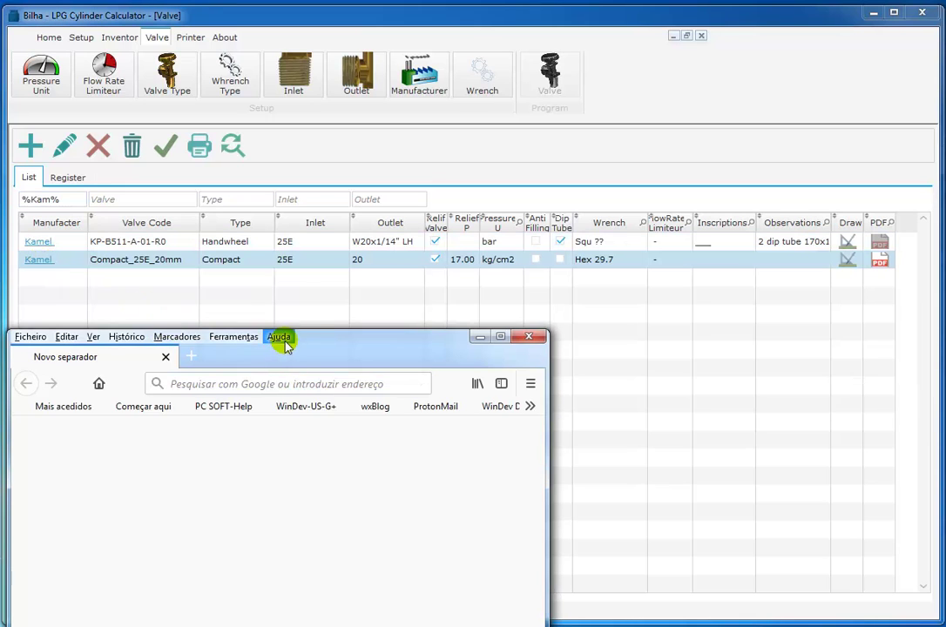
pyautogui.click(278, 337)
pyautogui.click(492, 359)
pyautogui.moveTo(492, 359); pyautogui.dragTo(575, 186)
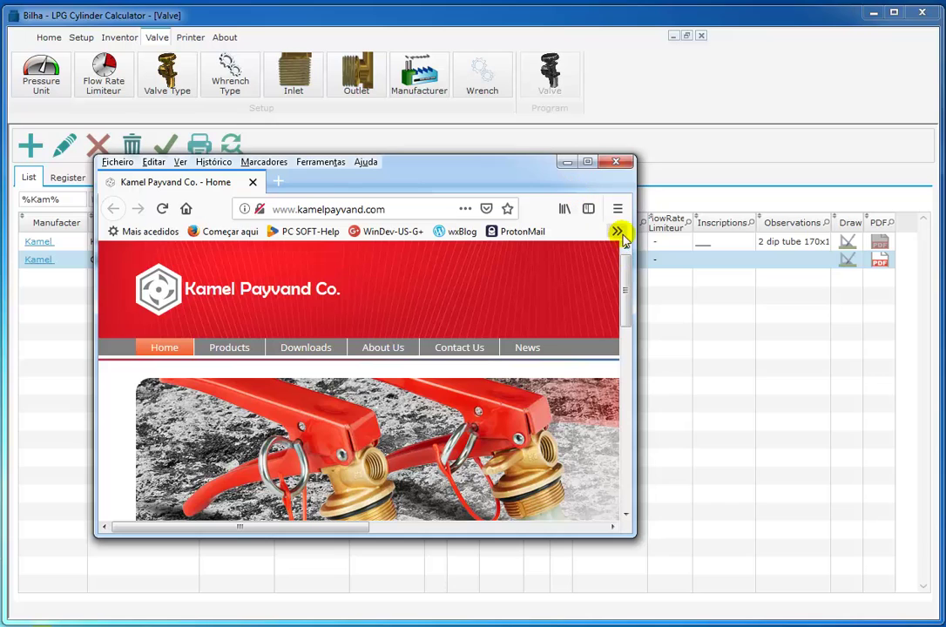
pyautogui.click(564, 162)
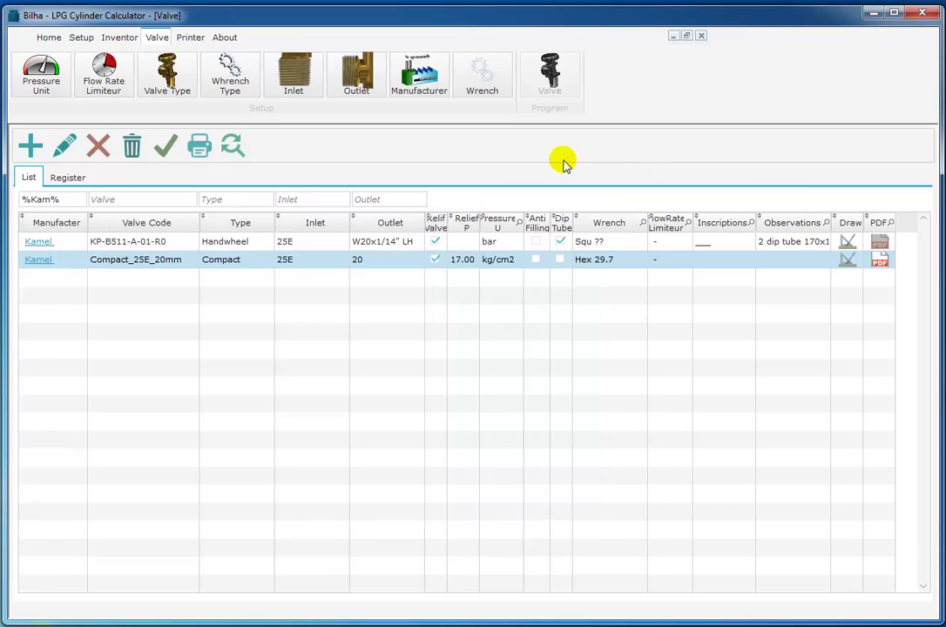
# Step: Open the PDF attached to valve Compact_25E_20mm, zoom out to 50% and look through its page thumbnails
pyautogui.click(883, 264)
pyautogui.moveTo(602, 140); pyautogui.dragTo(604, 111)
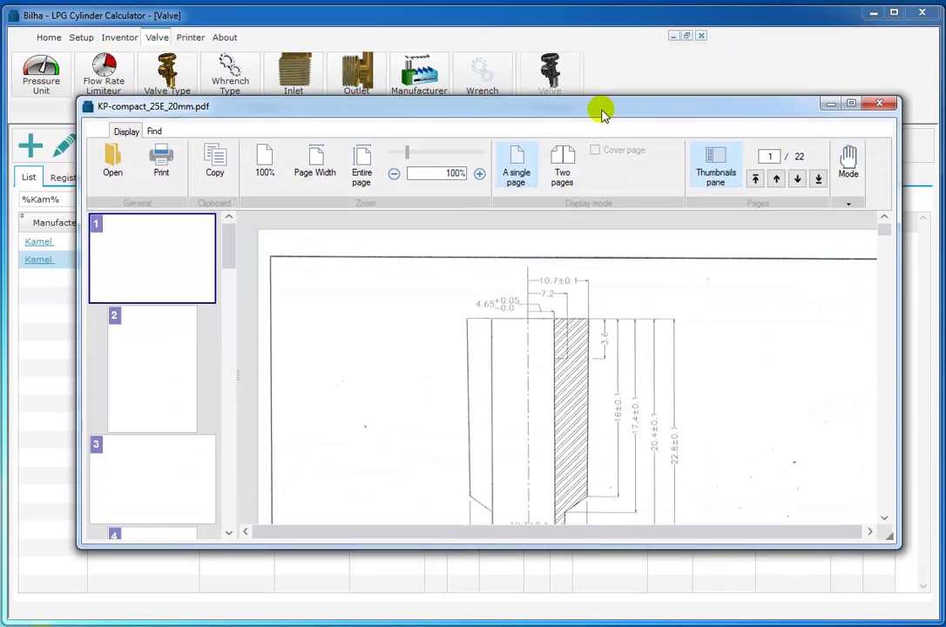
pyautogui.click(396, 175)
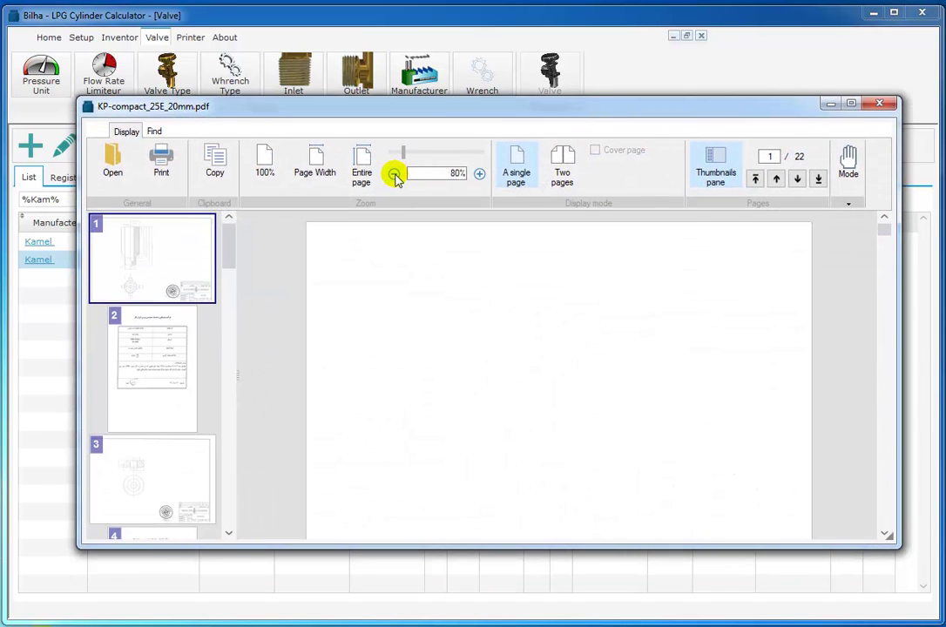
pyautogui.click(395, 175)
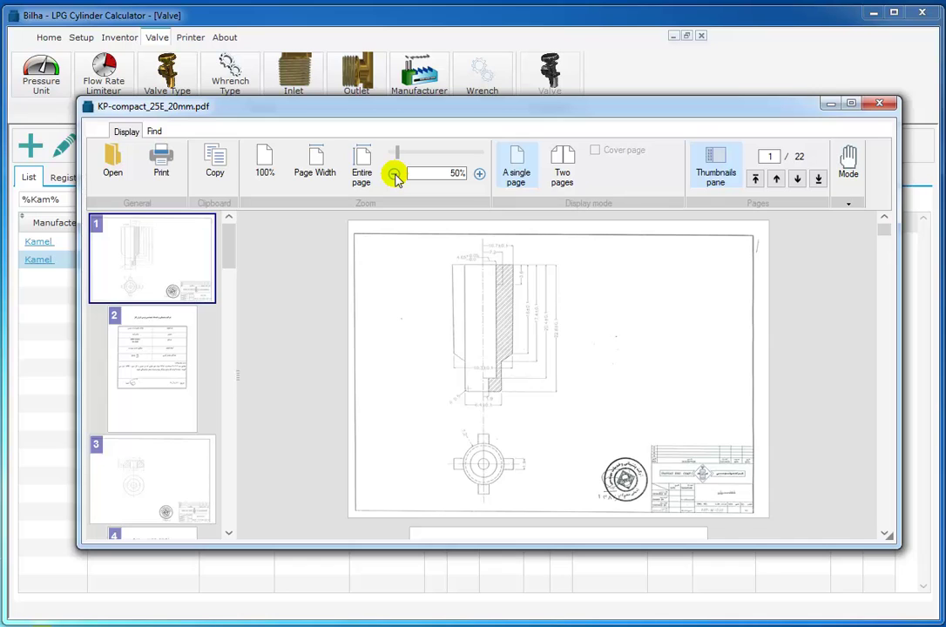
pyautogui.scroll(-3, 228, 391)
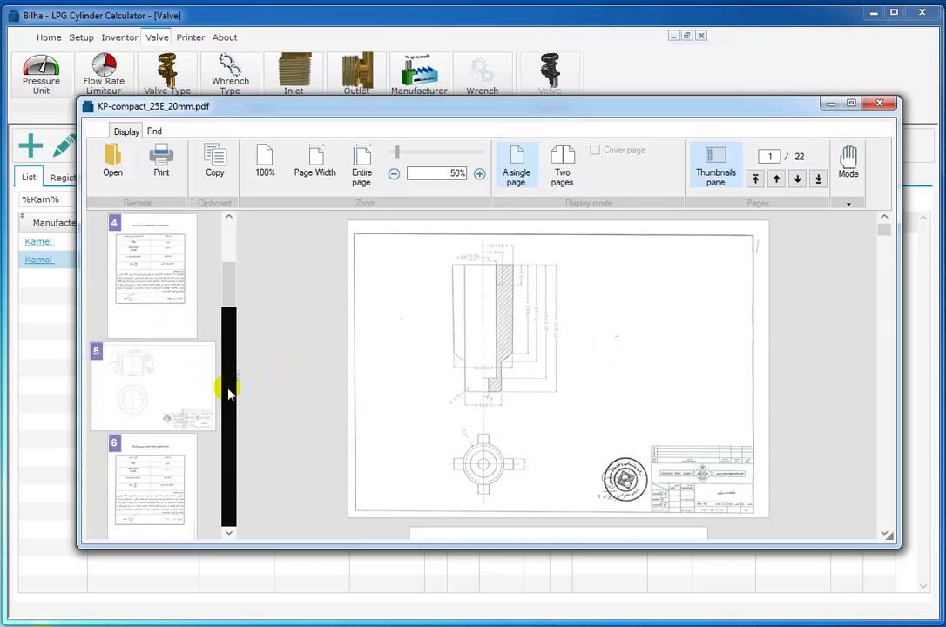
pyautogui.scroll(-6, 228, 403)
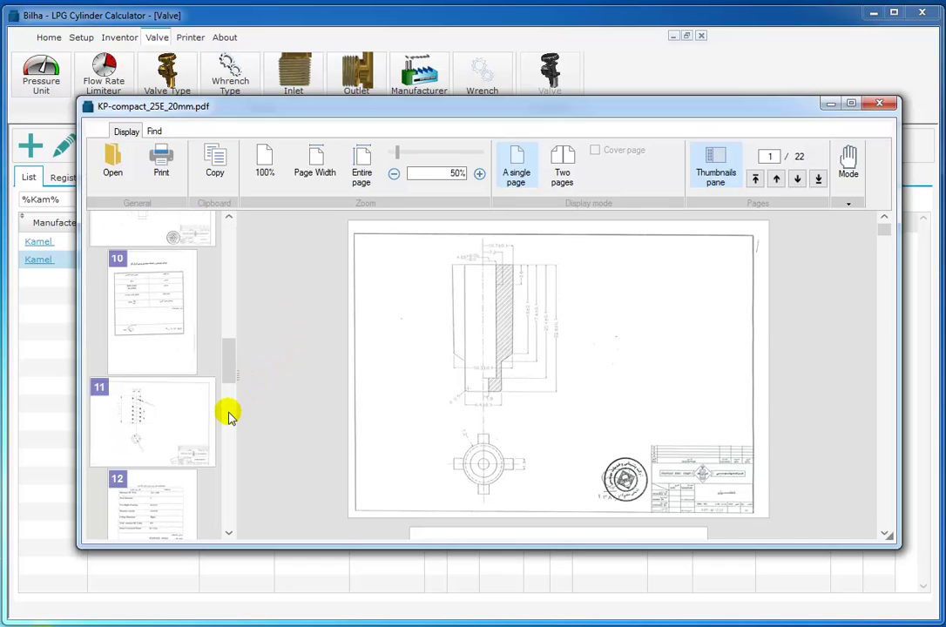
pyautogui.scroll(-3, 230, 417)
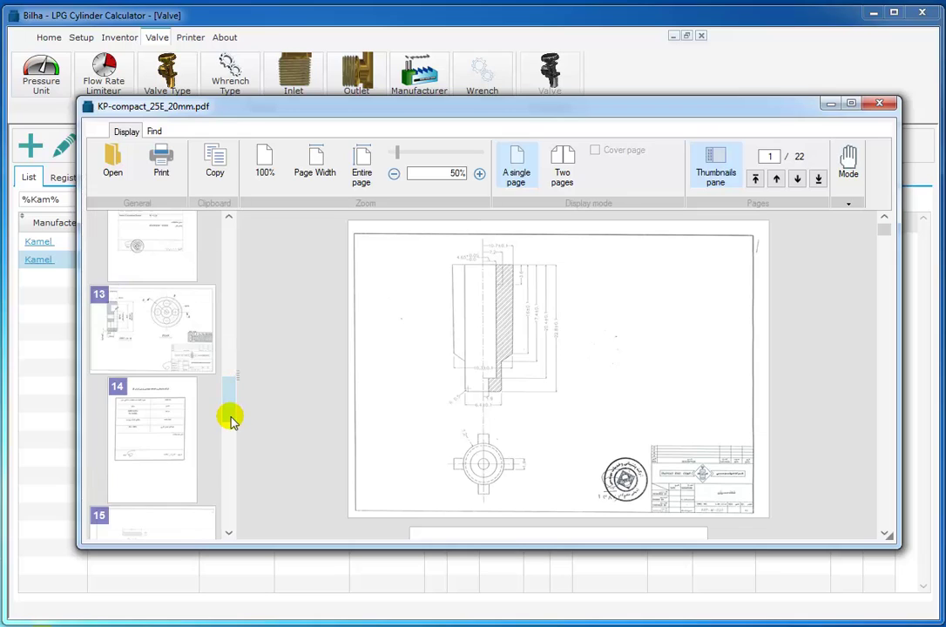
# Step: Look at the PDF viewer's find options and go to page 2 of the document
pyautogui.click(155, 132)
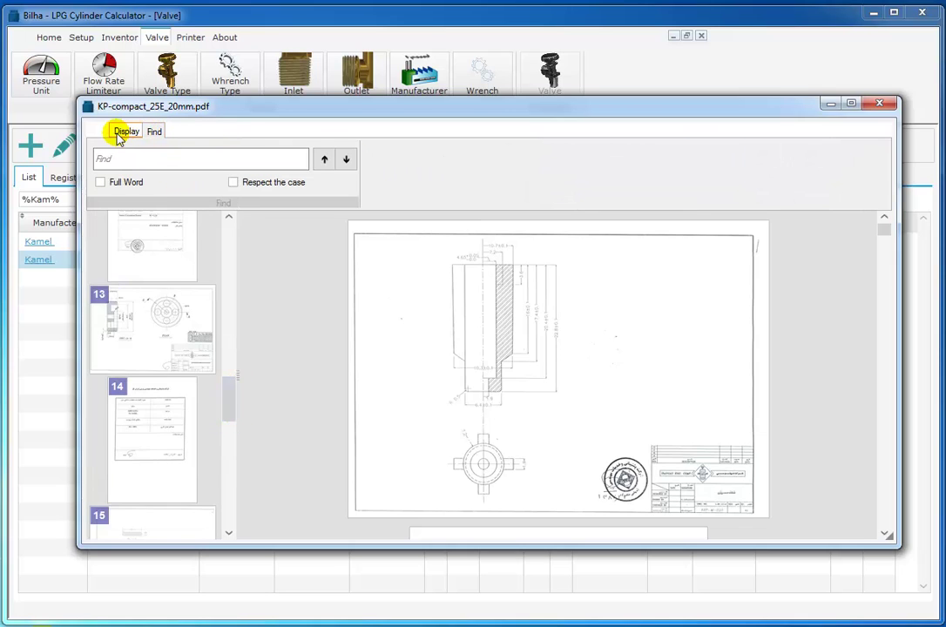
pyautogui.click(123, 132)
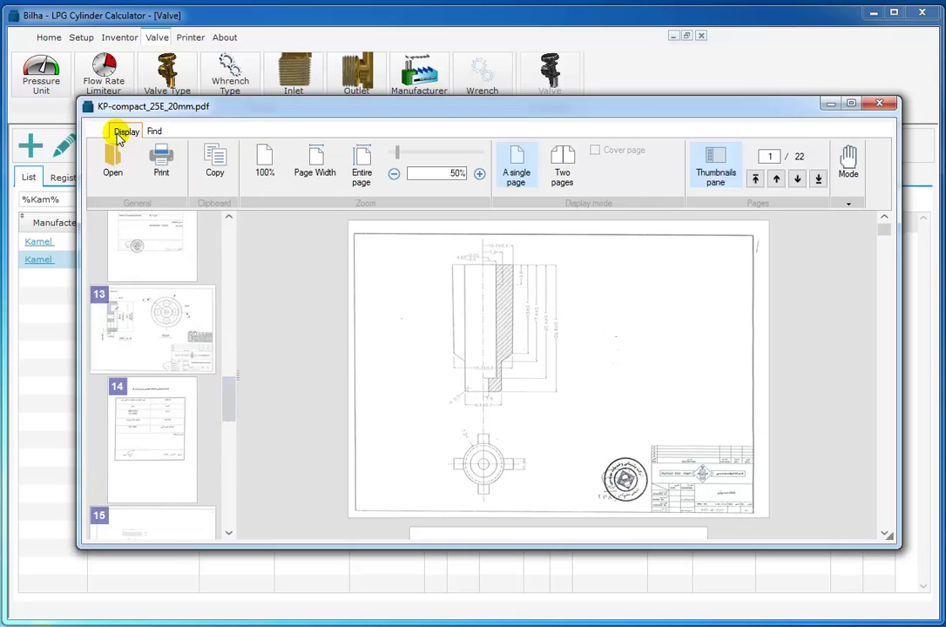
pyautogui.click(776, 179)
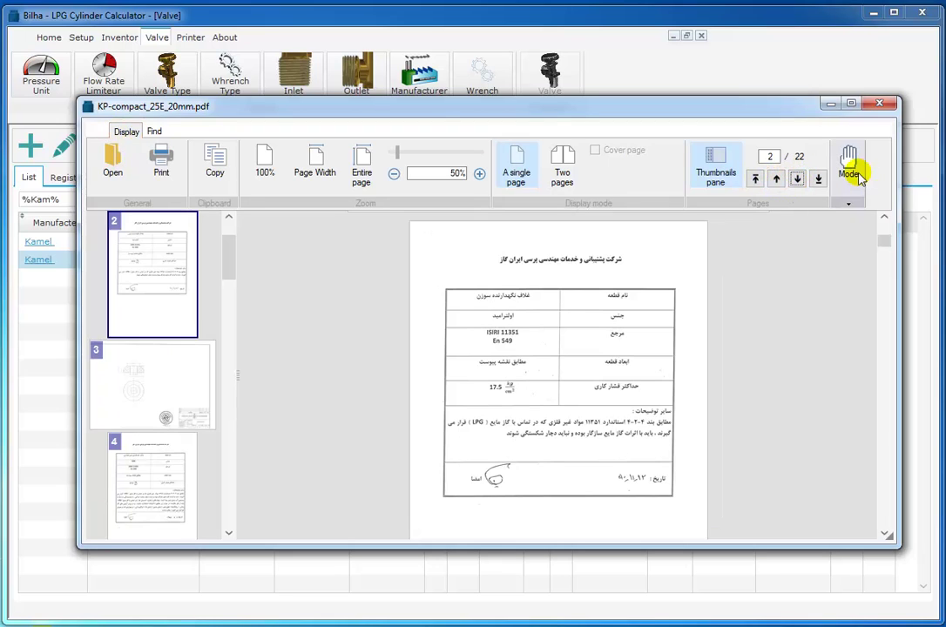
pyautogui.click(851, 202)
pyautogui.click(852, 202)
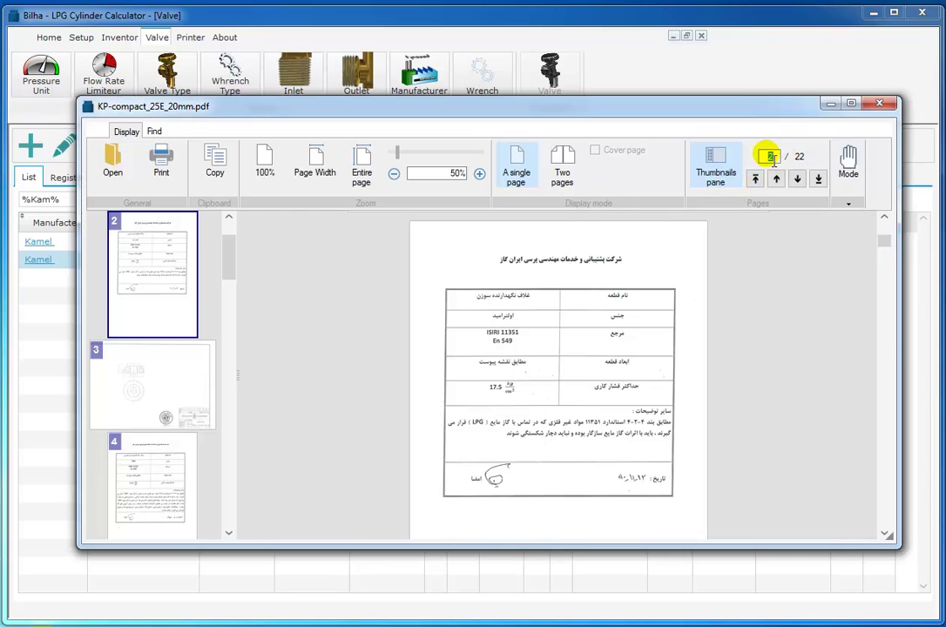
# Step: Hide and restore the thumbnails pane, and close the PDF viewer after narrowing its window
pyautogui.click(715, 164)
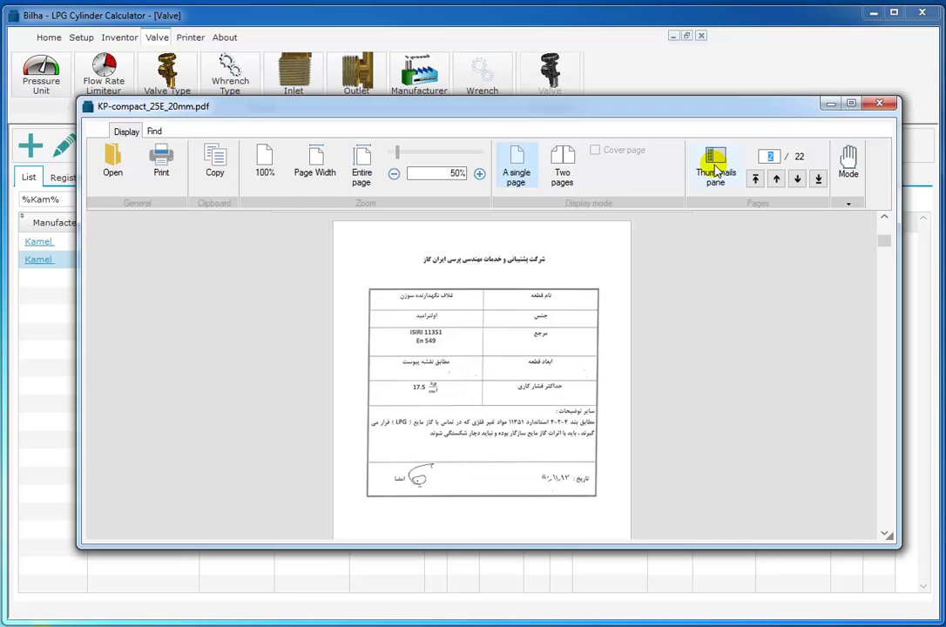
pyautogui.click(715, 166)
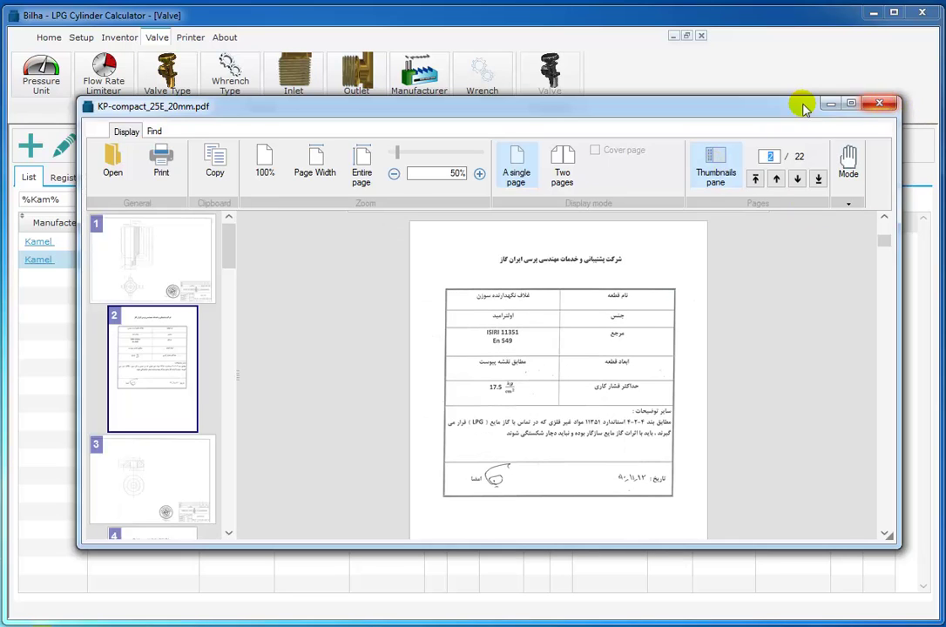
pyautogui.moveTo(900, 123); pyautogui.dragTo(679, 124)
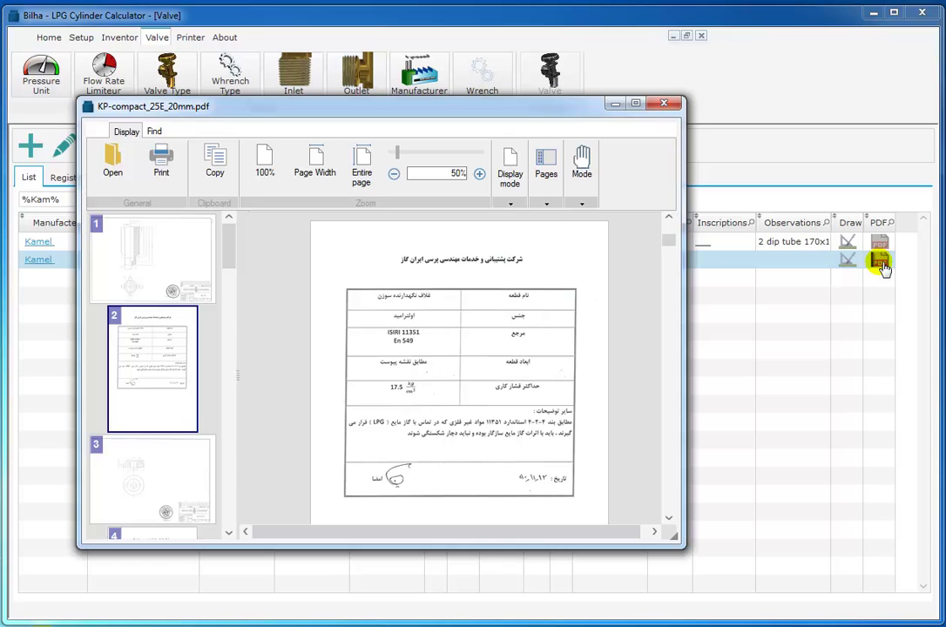
pyautogui.click(667, 105)
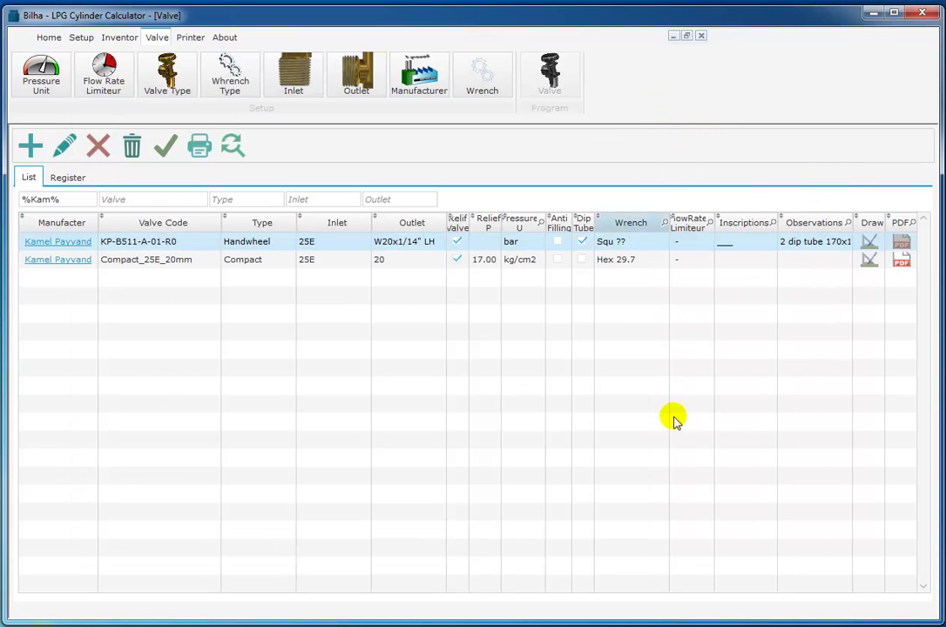
# Step: Open valve KP-B511-A-01-R0 for editing and filter its manufacturer lookup by code %A%
pyautogui.click(65, 148)
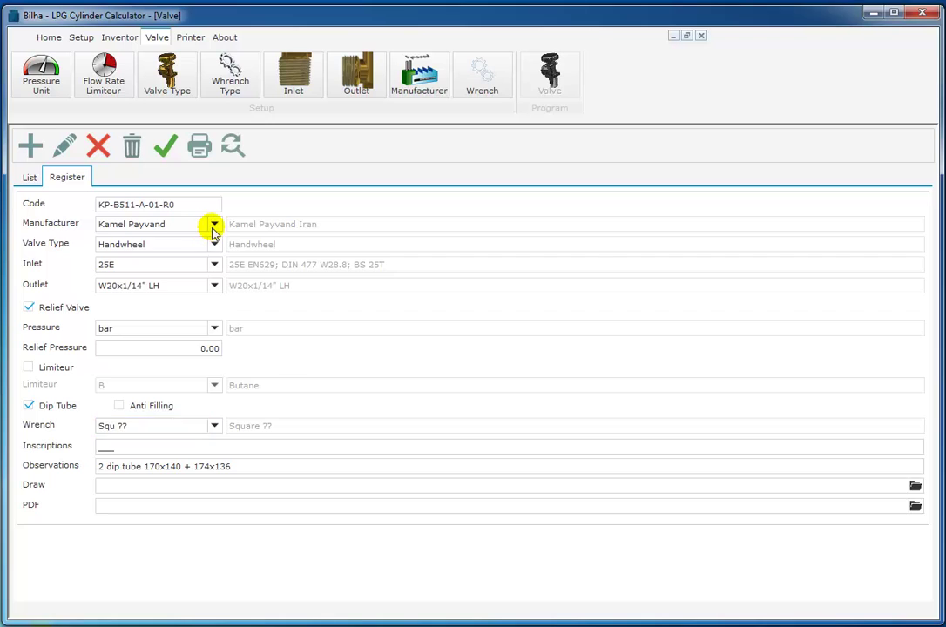
pyautogui.click(213, 226)
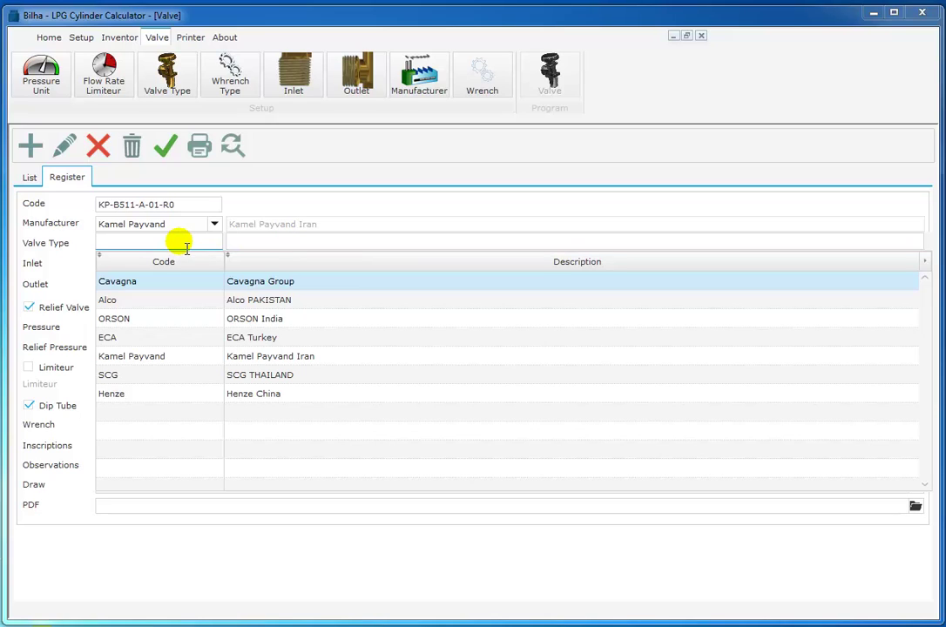
pyautogui.write('%A')
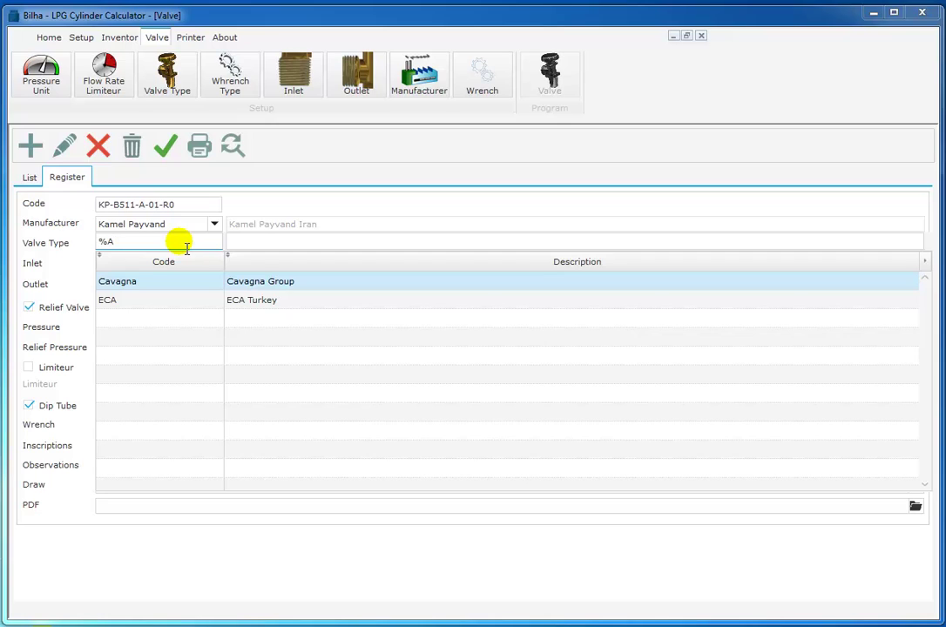
pyautogui.write('%')
# Step: Filter the manufacturer lookup by description, starting with %C% and refining it to %Cav%
pyautogui.click(254, 241)
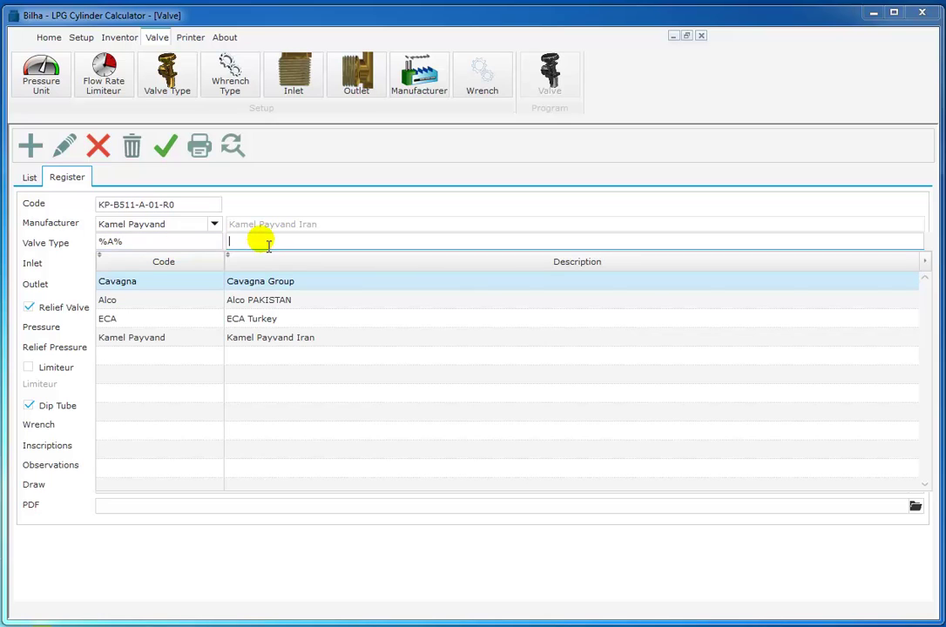
pyautogui.write('%C%')
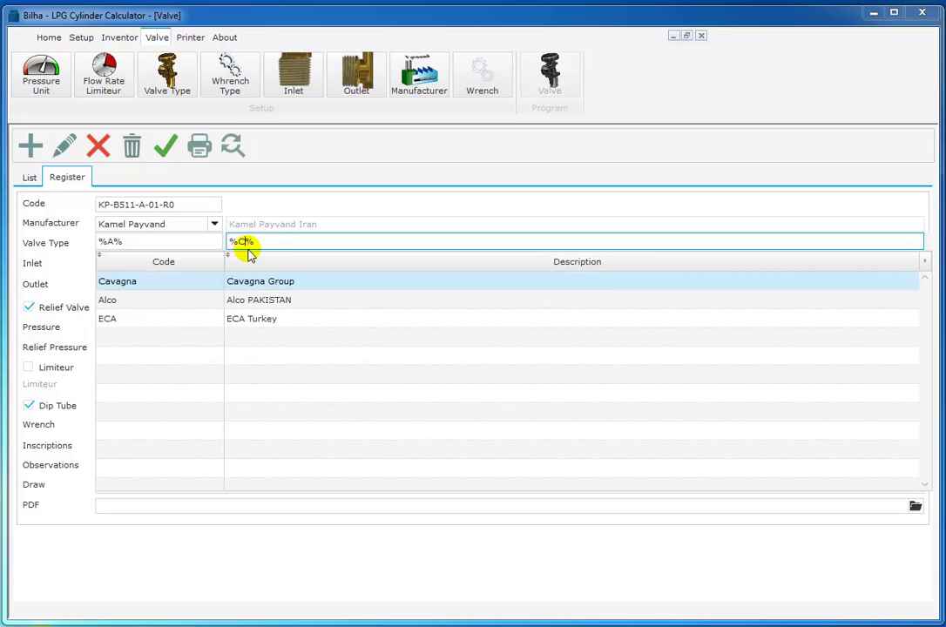
pyautogui.write('a')
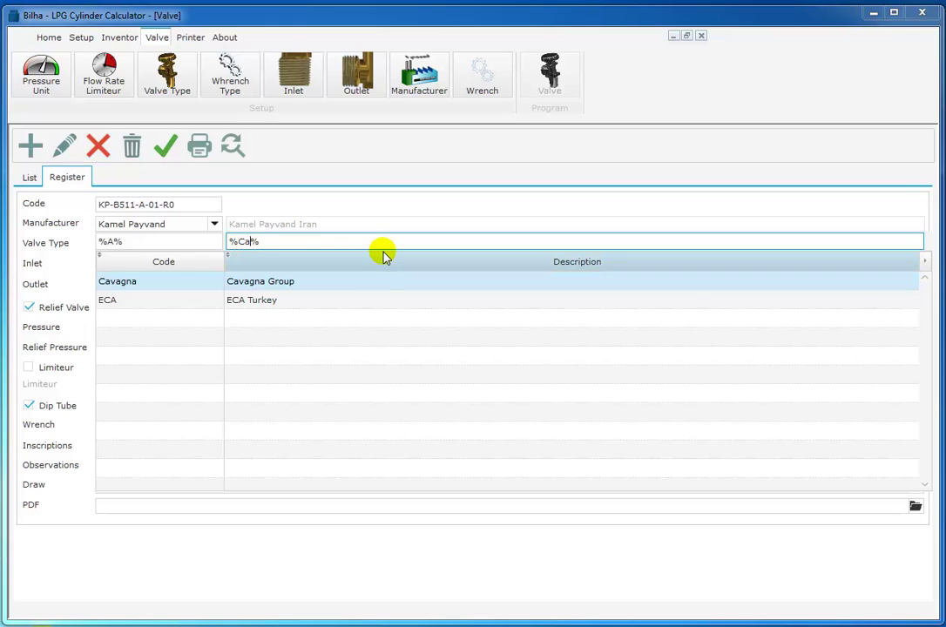
pyautogui.write('v')
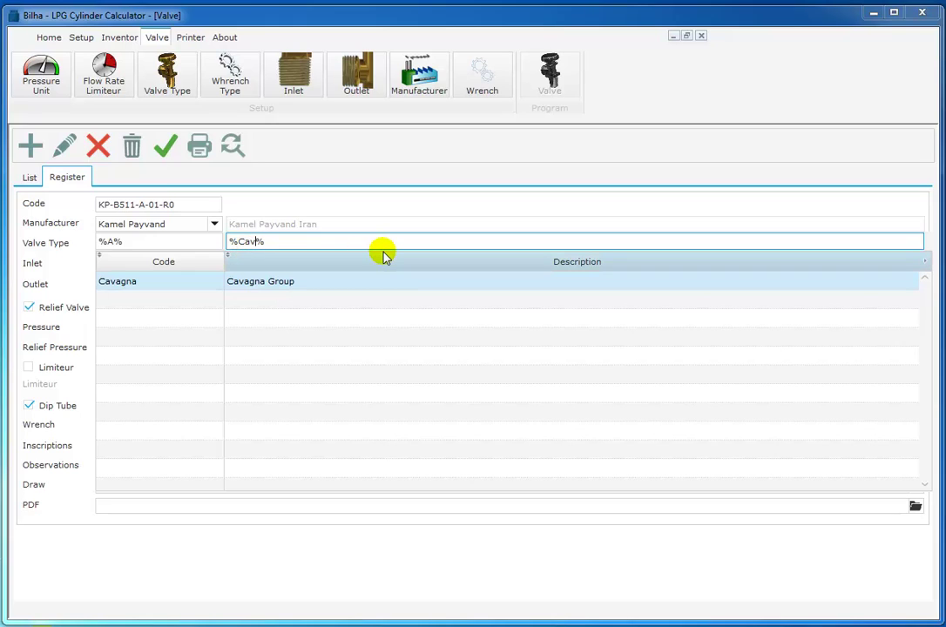
# Step: Clear the description and code filters of the manufacturer lookup
pyautogui.moveTo(332, 241); pyautogui.dragTo(185, 248)
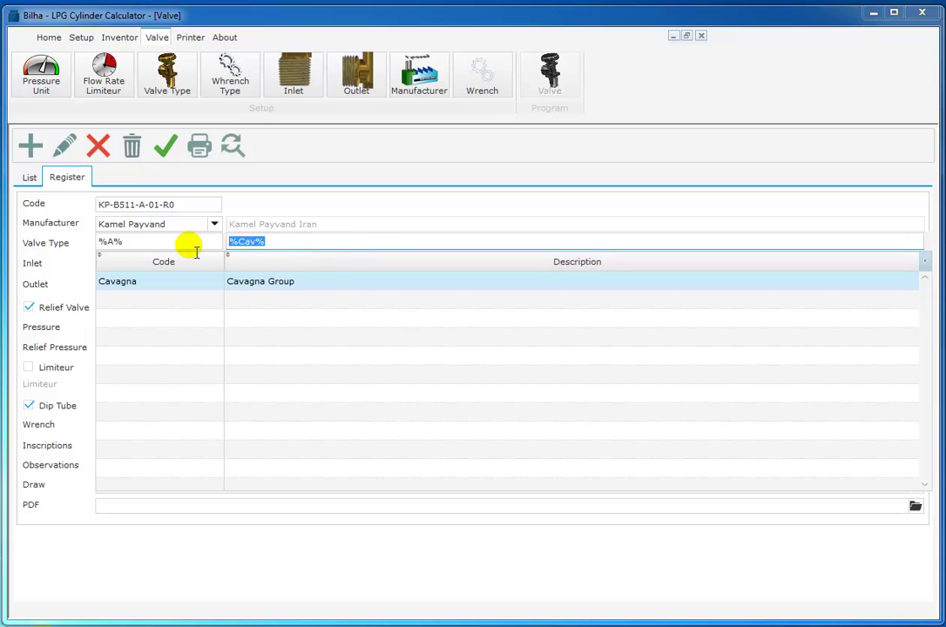
pyautogui.press('BackSpace')
pyautogui.doubleClick(154, 244)
pyautogui.press('BackSpace')
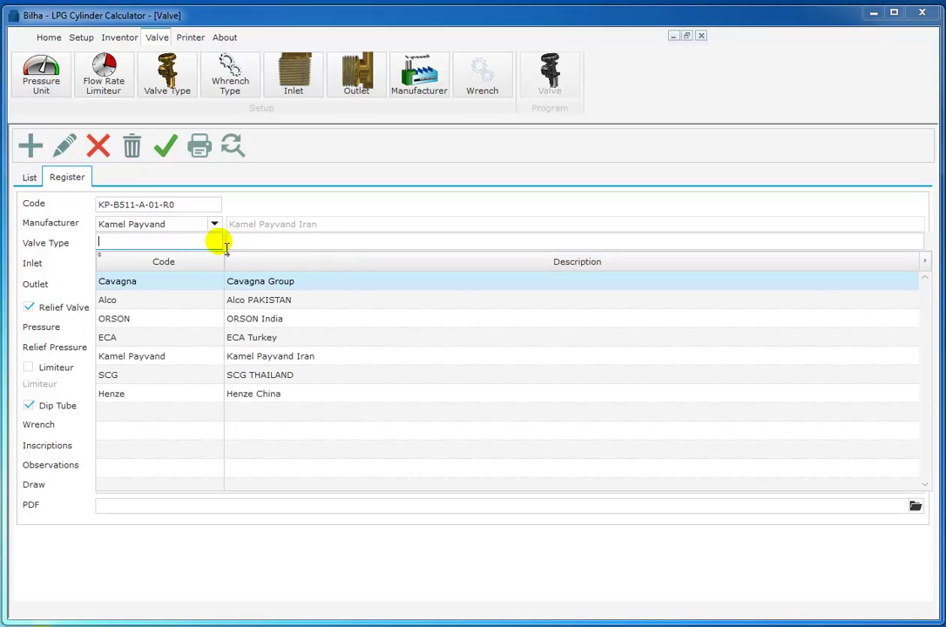
# Step: Close the manufacturer lookup, and view the options of the valve type lookup before closing it
pyautogui.click(194, 226)
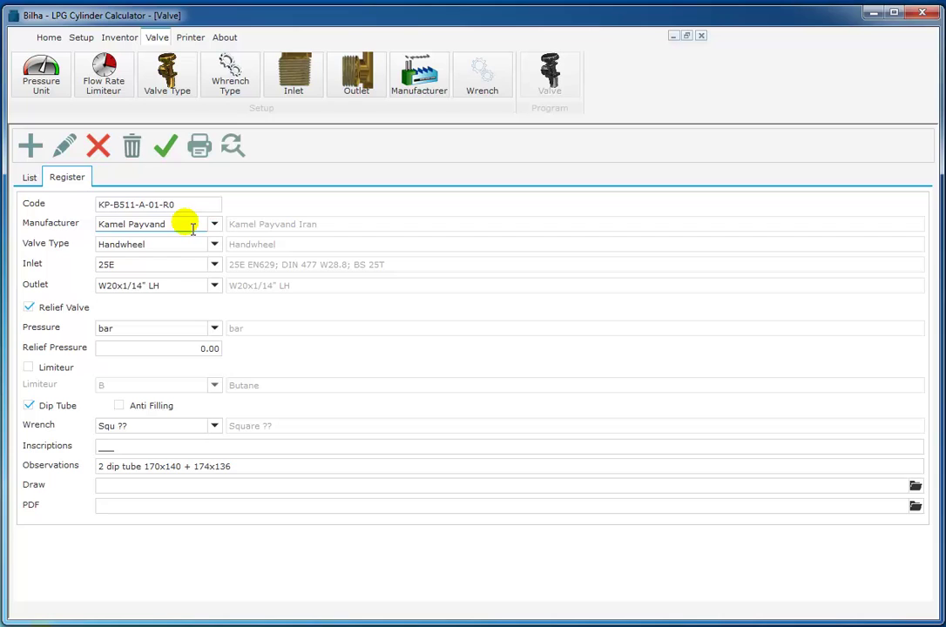
pyautogui.click(215, 245)
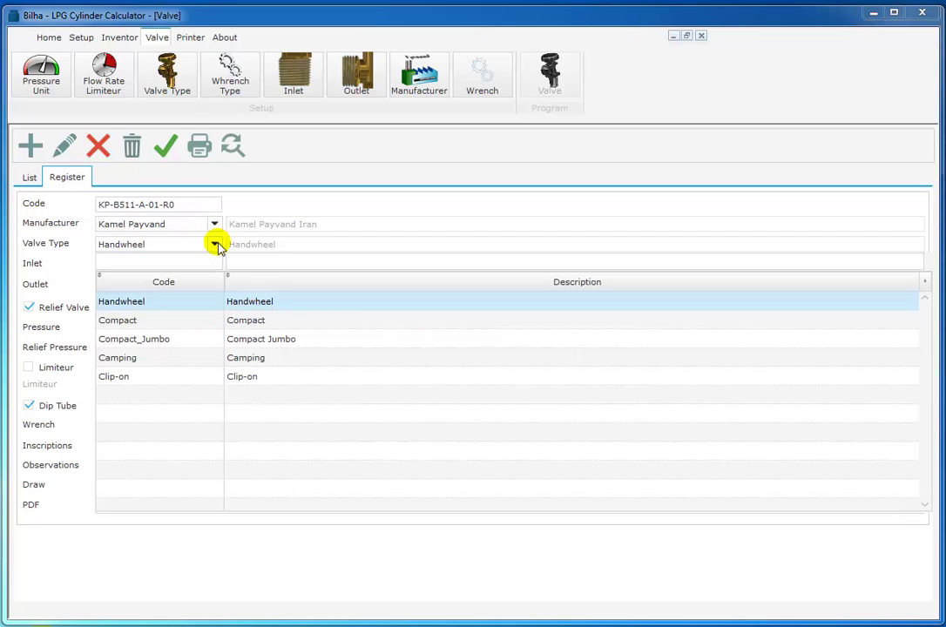
pyautogui.click(215, 245)
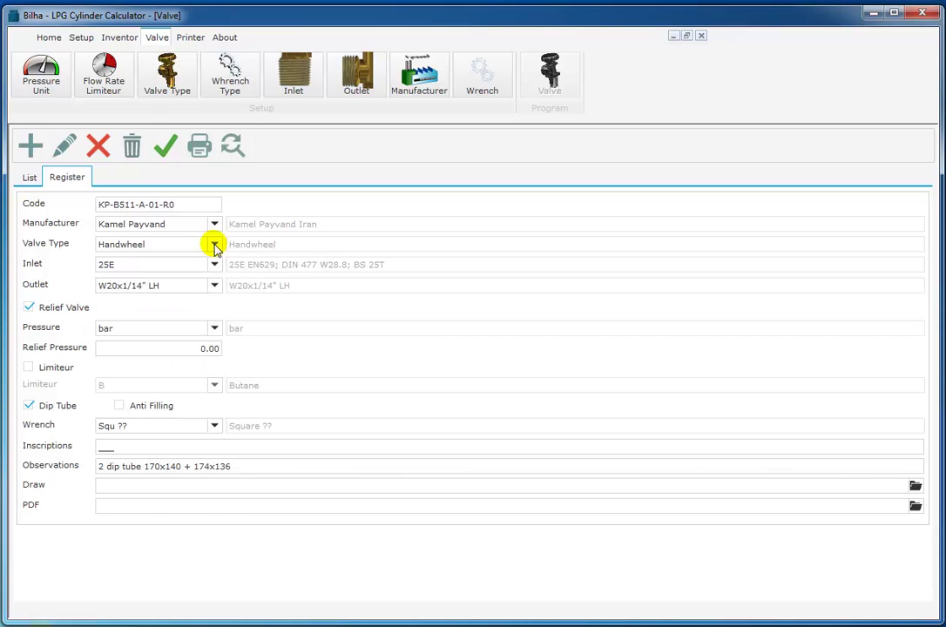
# Step: Filter the inlet lookup by code %17%, and close it without choosing another inlet
pyautogui.click(215, 265)
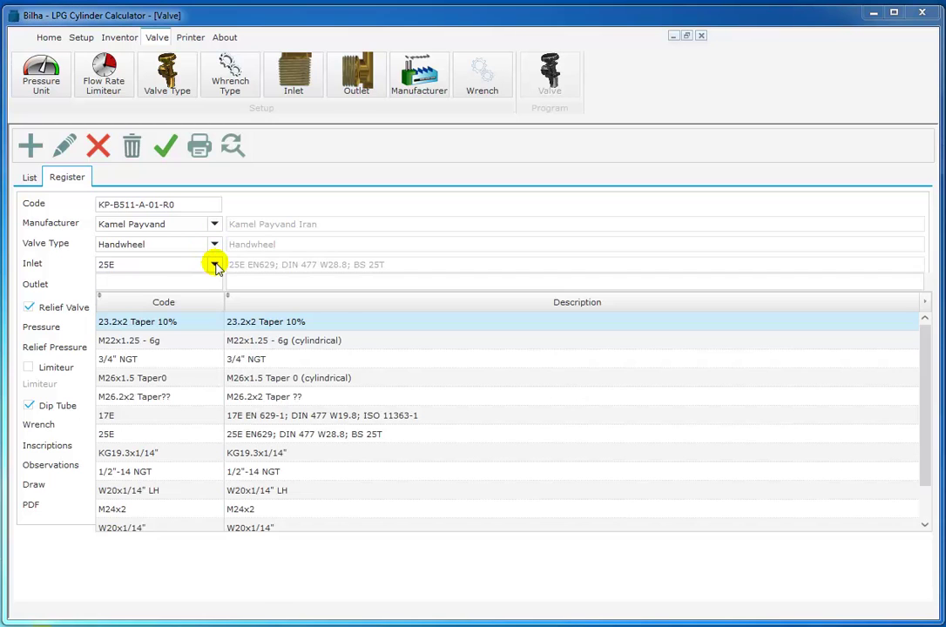
pyautogui.moveTo(932, 419); pyautogui.dragTo(912, 355)
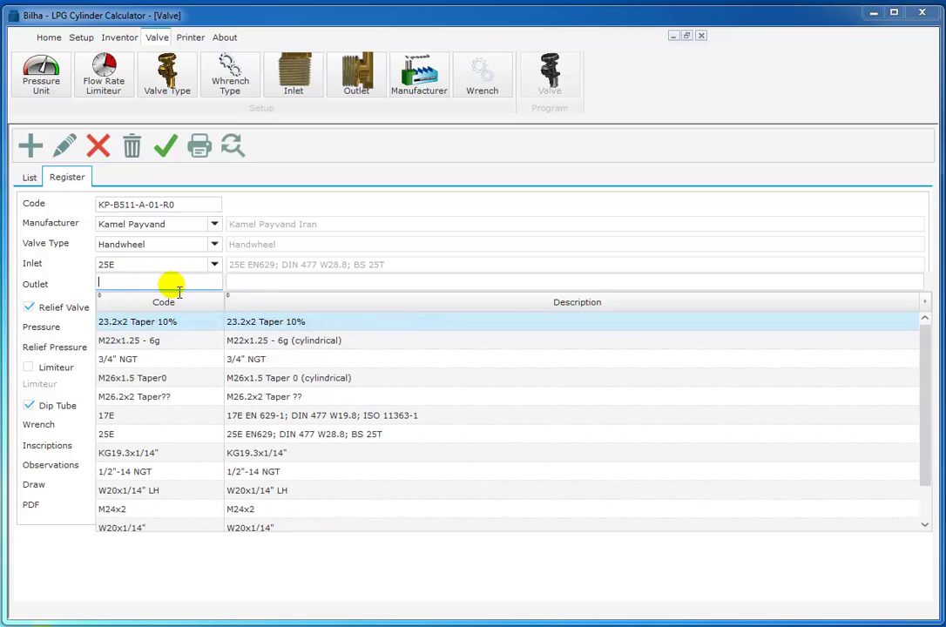
pyautogui.write('%1')
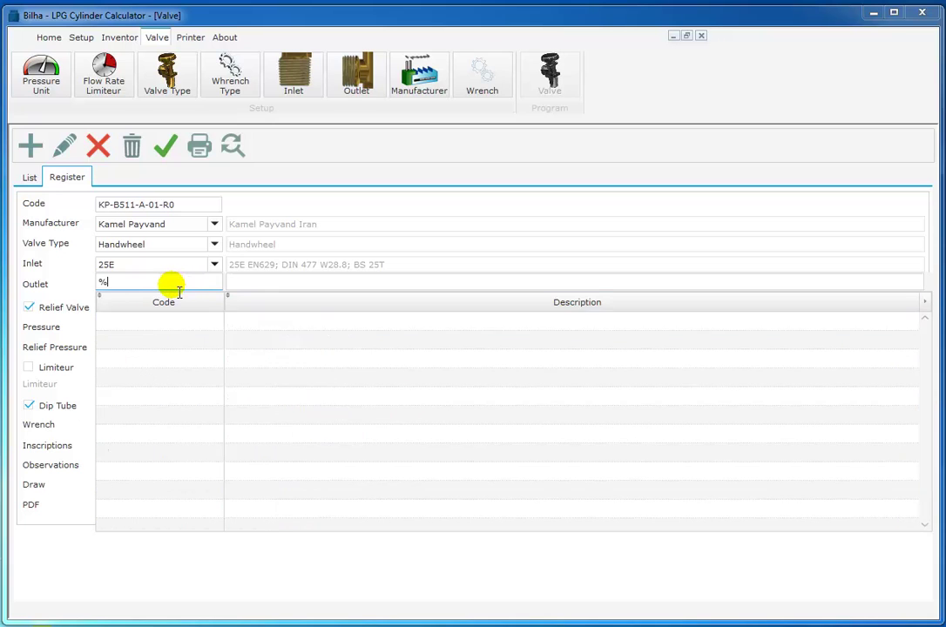
pyautogui.write('7%')
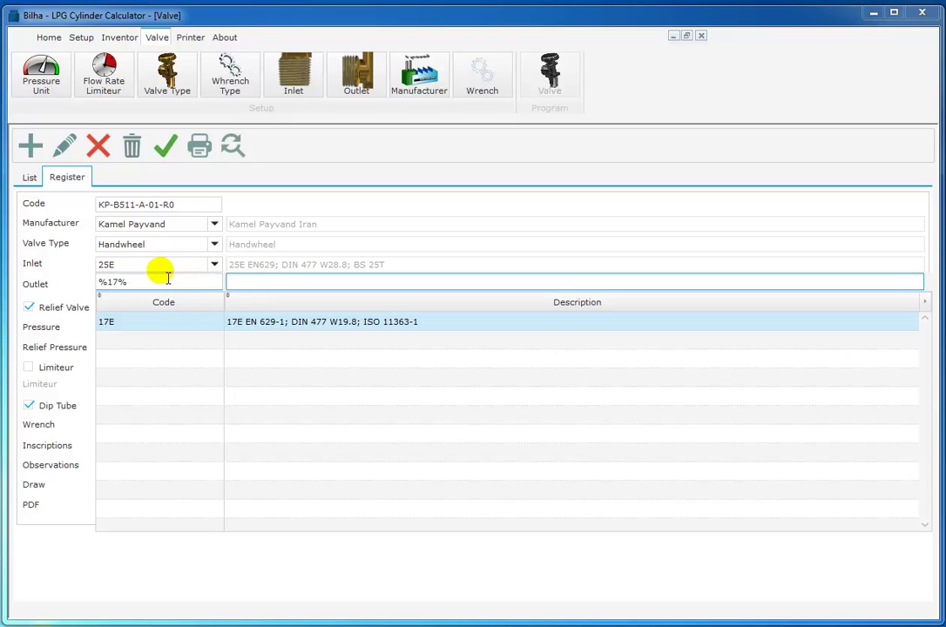
pyautogui.hotkey('ctrl', 'a')
pyautogui.press('Escape')
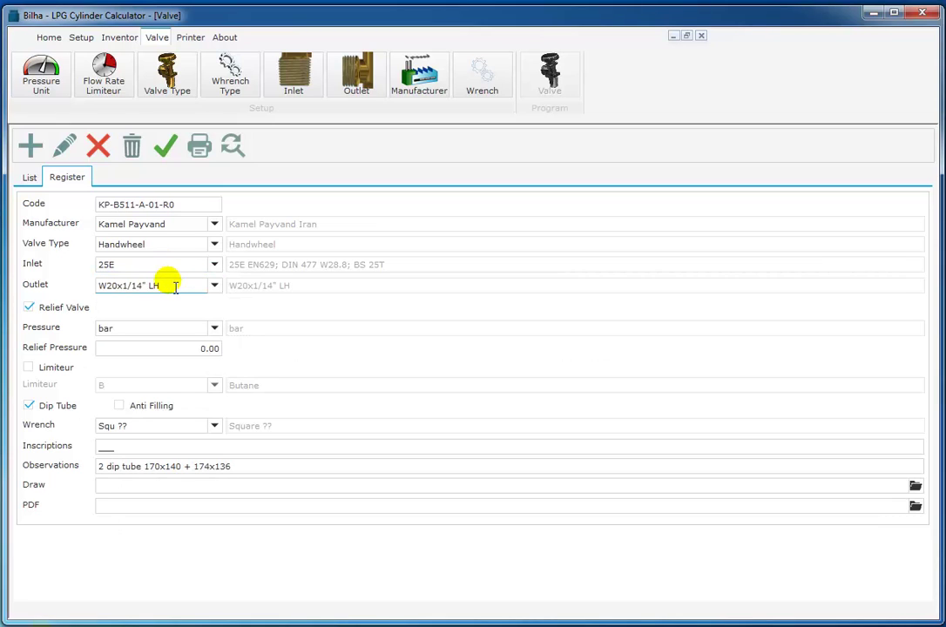
# Step: View the codes offered by the outlet lookup, and close it without making a selection
pyautogui.click(174, 287)
pyautogui.click(214, 287)
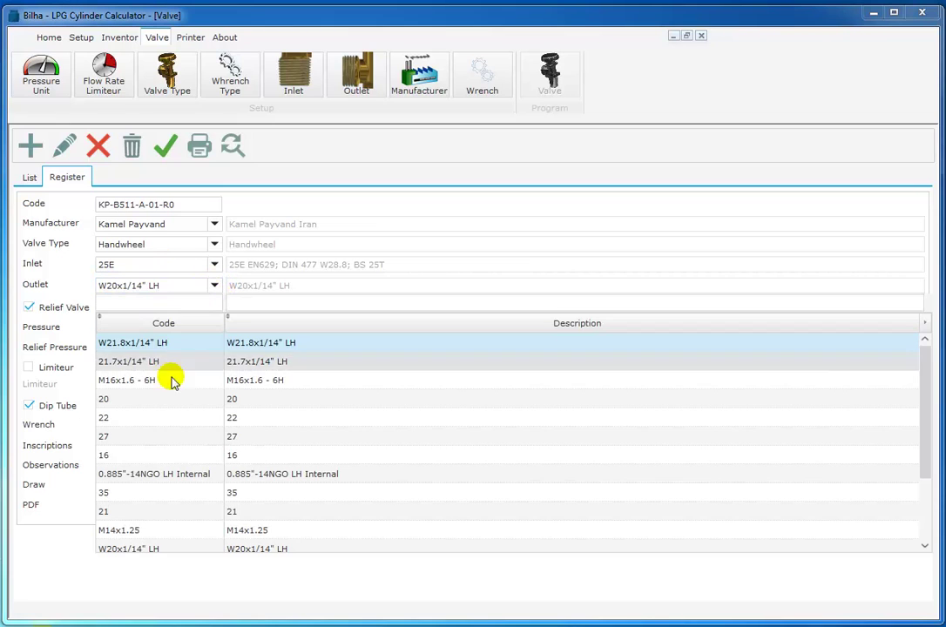
pyautogui.click(146, 305)
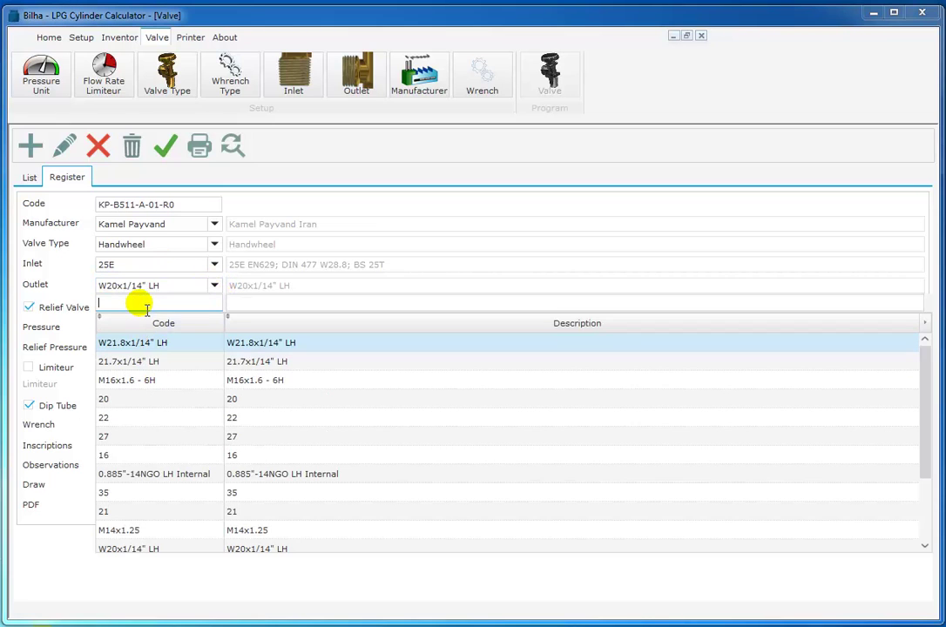
pyautogui.click(214, 287)
pyautogui.click(210, 287)
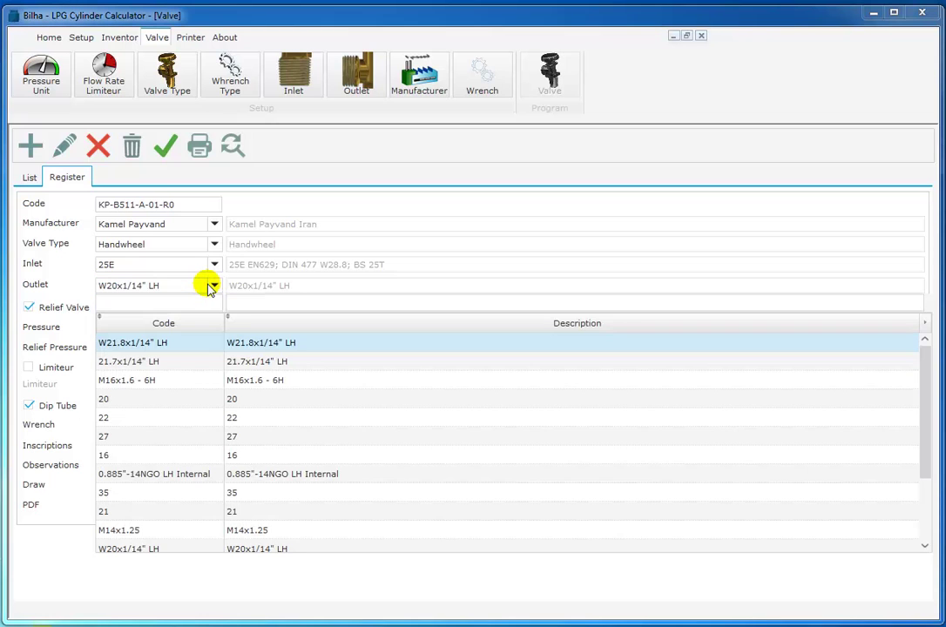
pyautogui.click(179, 287)
# Step: Replace the valve's outlet code with 17 directly in its field
pyautogui.moveTo(183, 289); pyautogui.dragTo(87, 289)
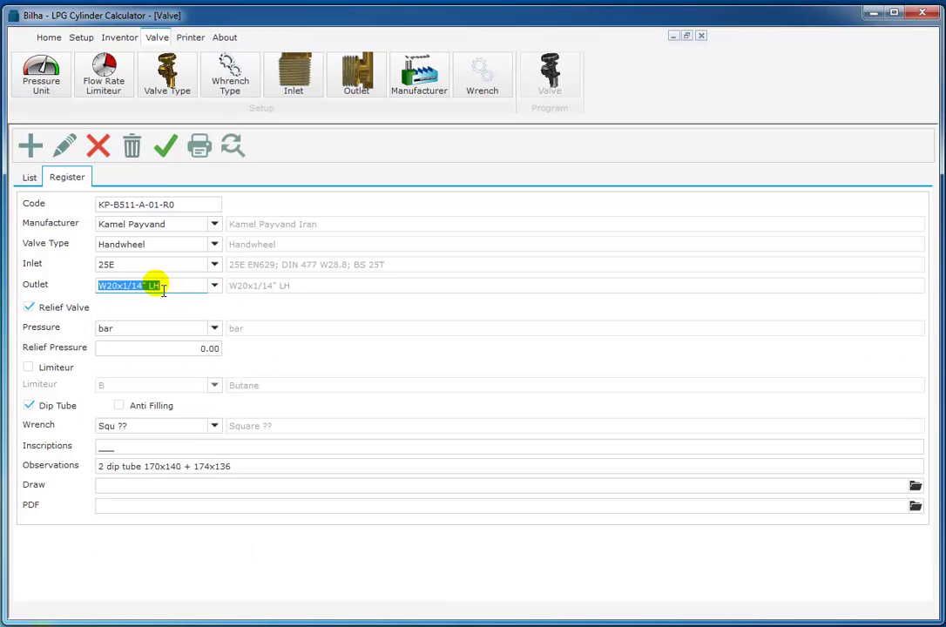
pyautogui.click(184, 290)
pyautogui.moveTo(184, 289); pyautogui.dragTo(81, 295)
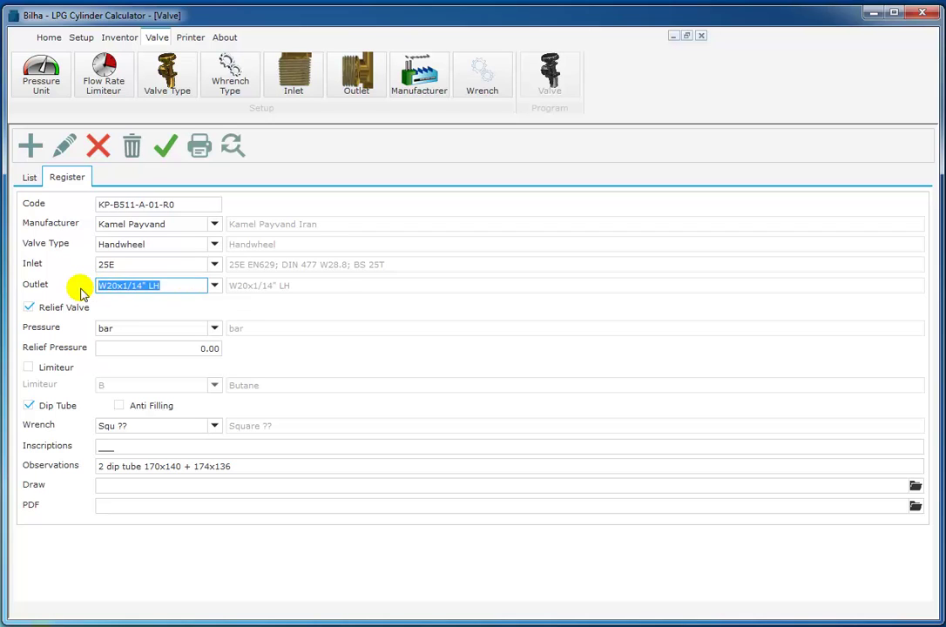
pyautogui.write('17')
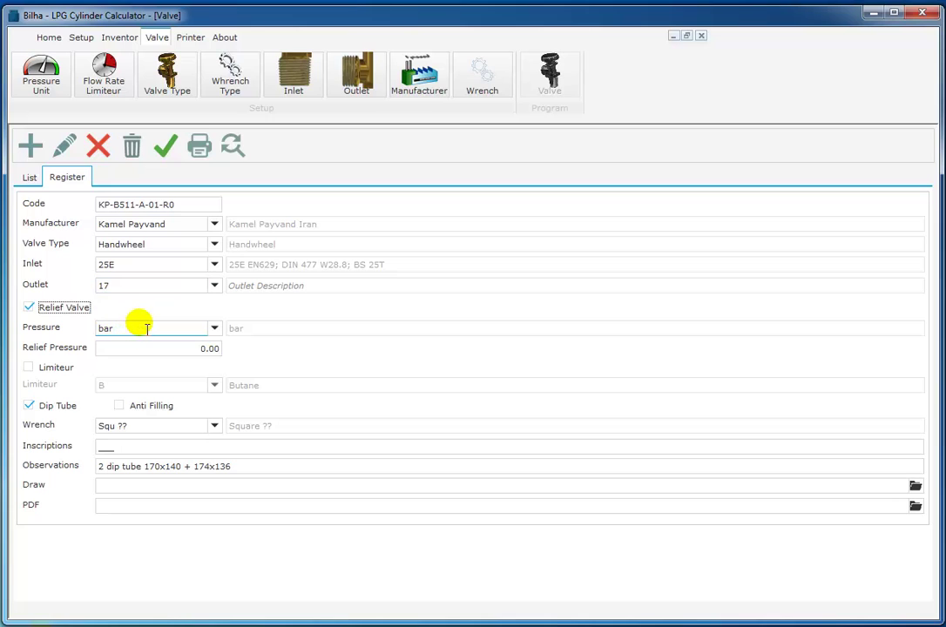
# Step: Browse the outlet lookup to the end of its list, close it, and set the pressure unit to psi
pyautogui.doubleClick(177, 294)
pyautogui.click(179, 291)
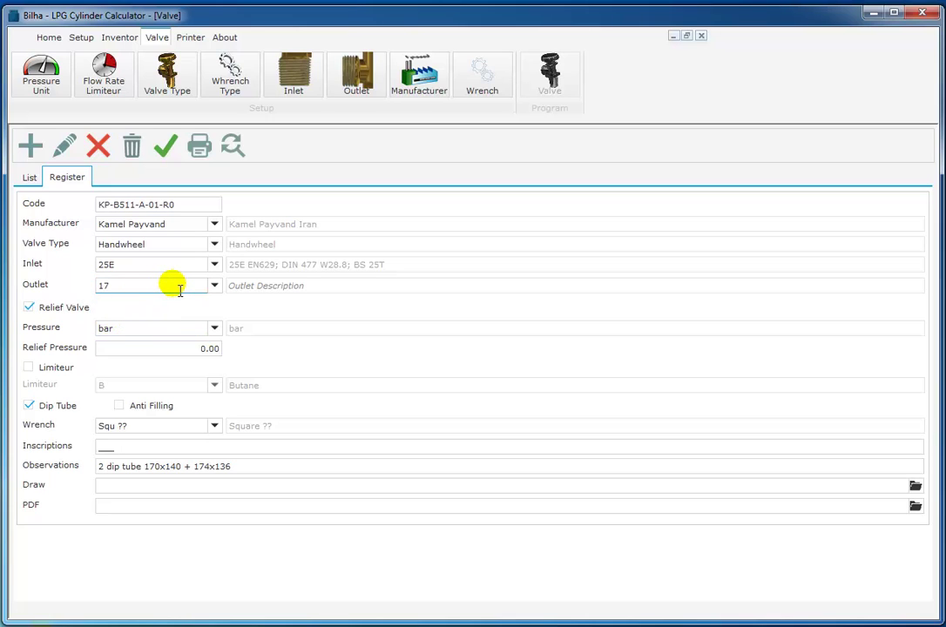
pyautogui.click(214, 286)
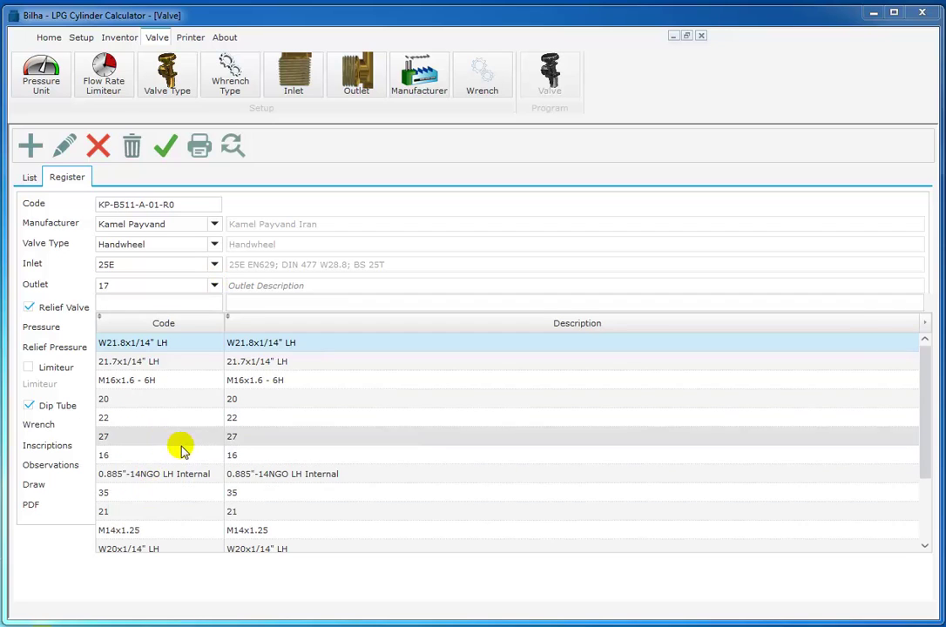
pyautogui.moveTo(931, 444); pyautogui.dragTo(930, 524)
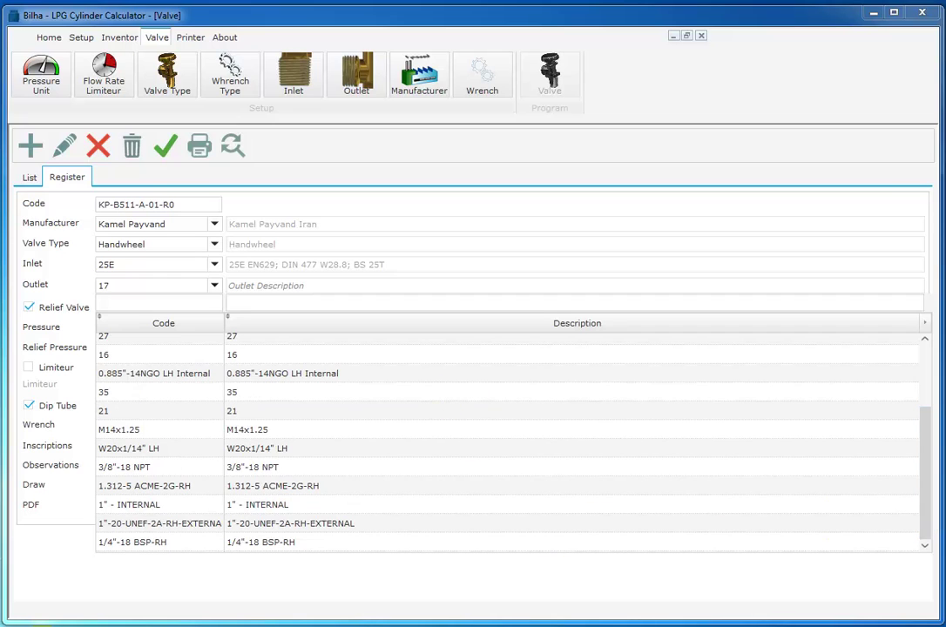
pyautogui.press('Escape')
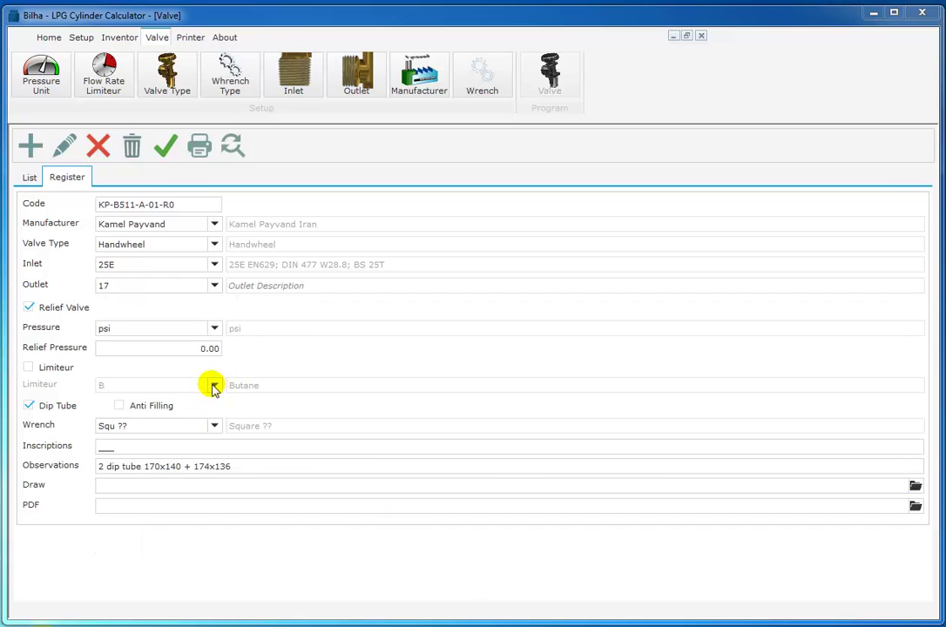
# Step: View the options of the wrench lookup, and cancel editing the valve record, discarding its unsaved changes
pyautogui.click(214, 426)
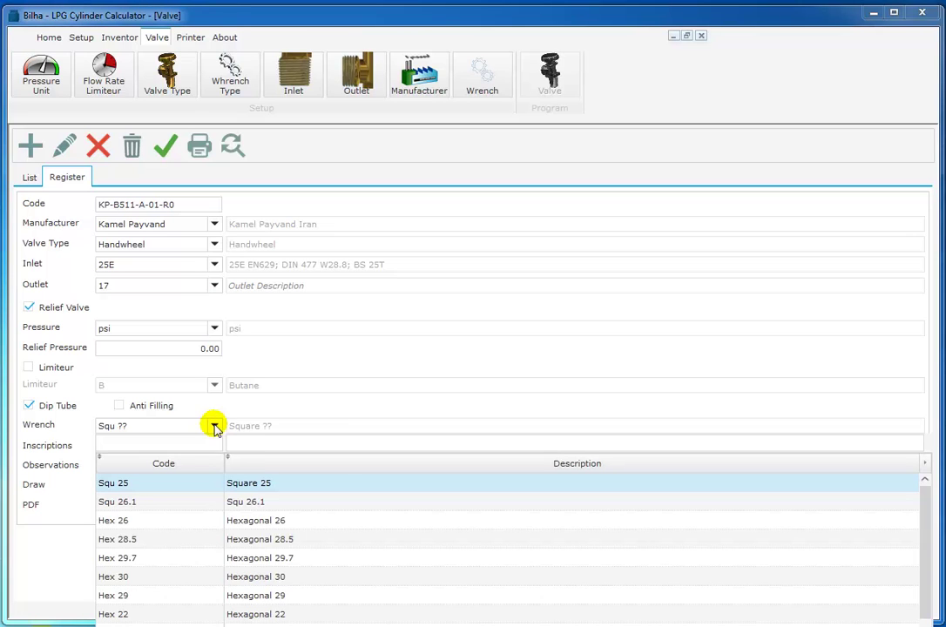
pyautogui.moveTo(922, 553); pyautogui.dragTo(557, 493)
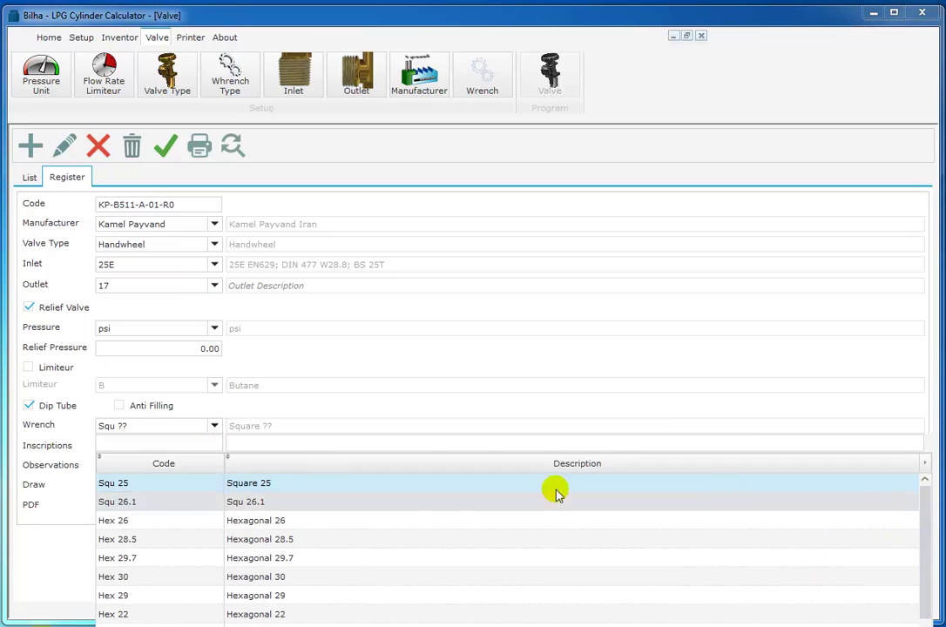
pyautogui.click(189, 419)
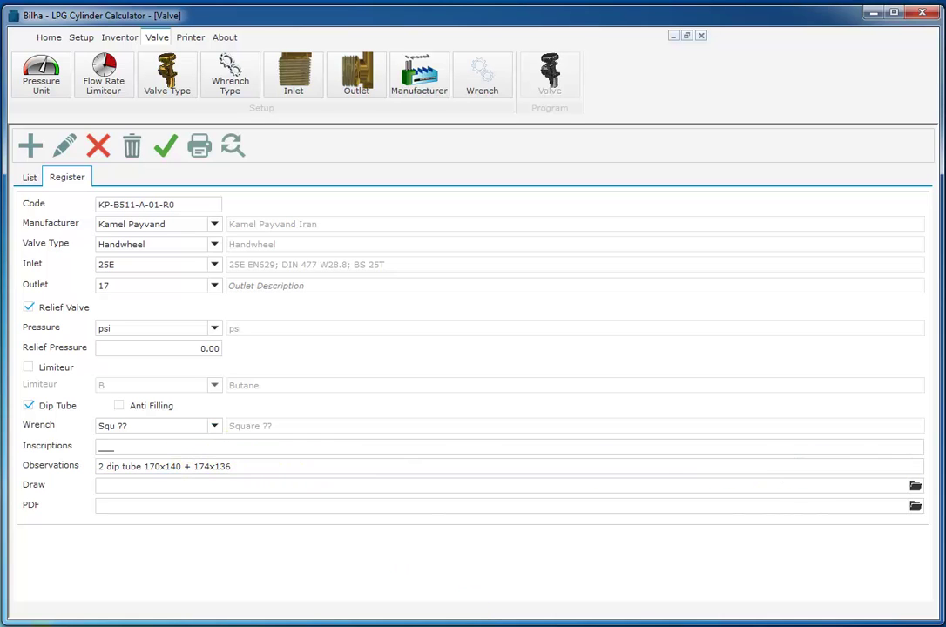
pyautogui.click(97, 146)
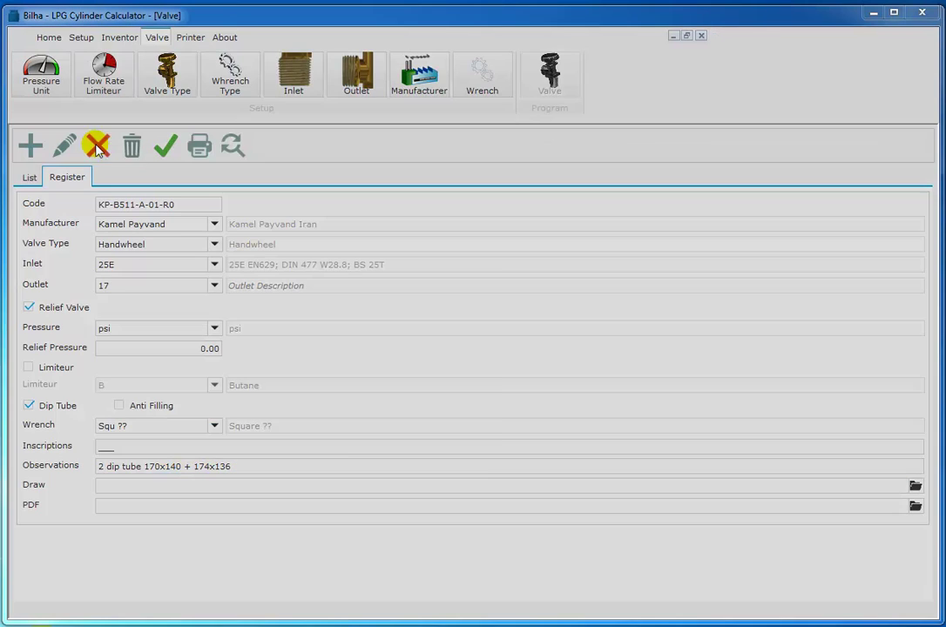
pyautogui.click(400, 463)
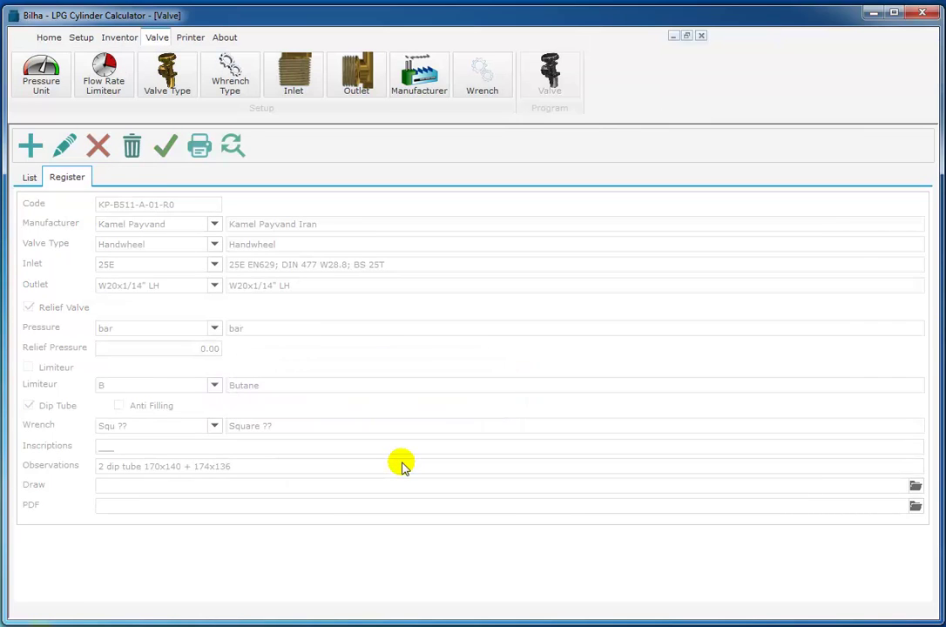